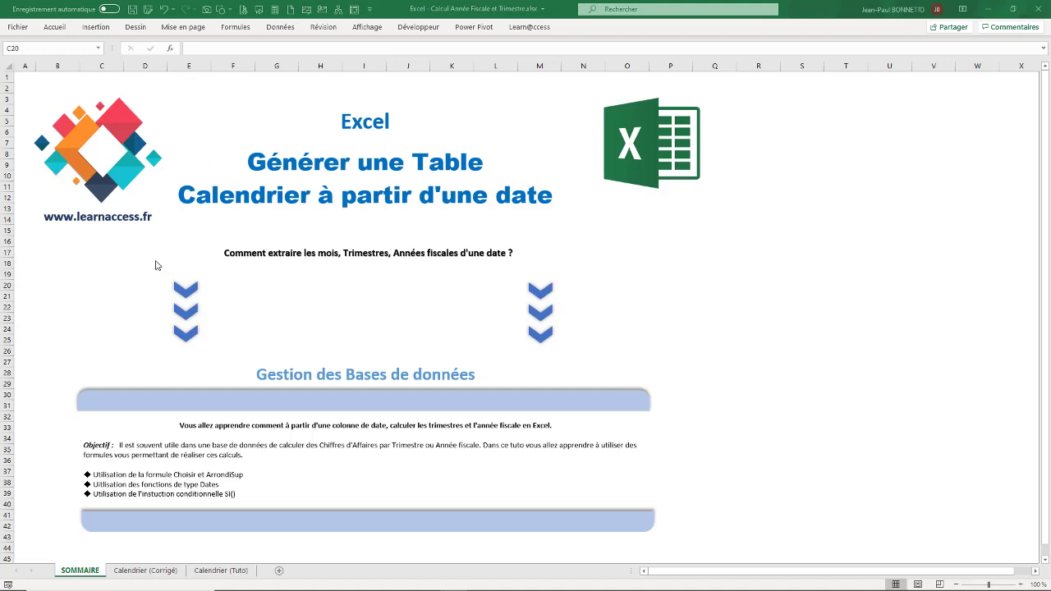
# - Compare the Calendrier (Tuto) sheet with the Calendrier (Corrigé) sheet, finishing on Calendrier (Tuto)
pyautogui.click(218, 573)
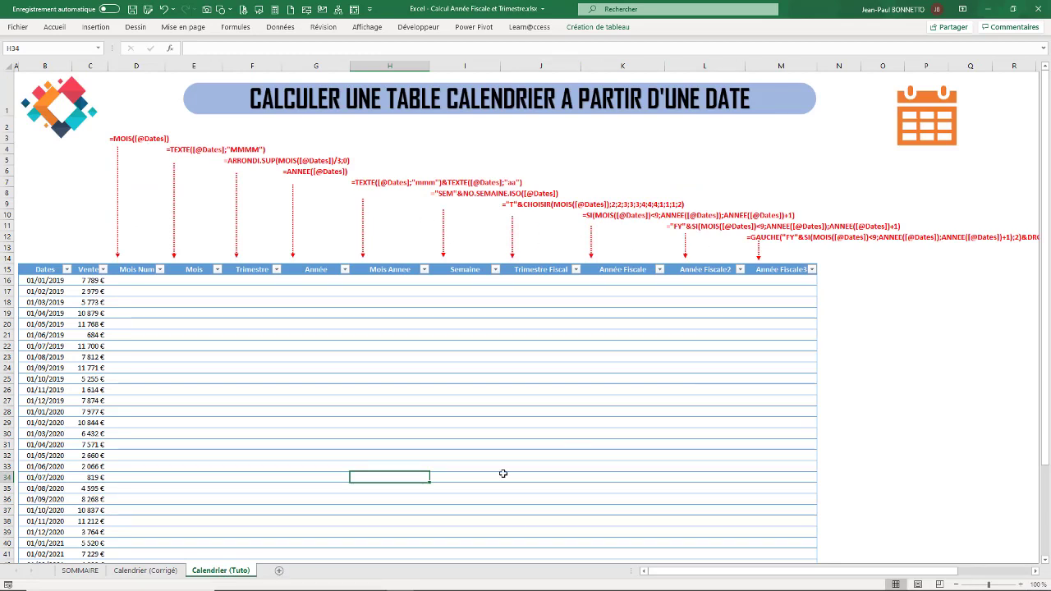
pyautogui.click(154, 572)
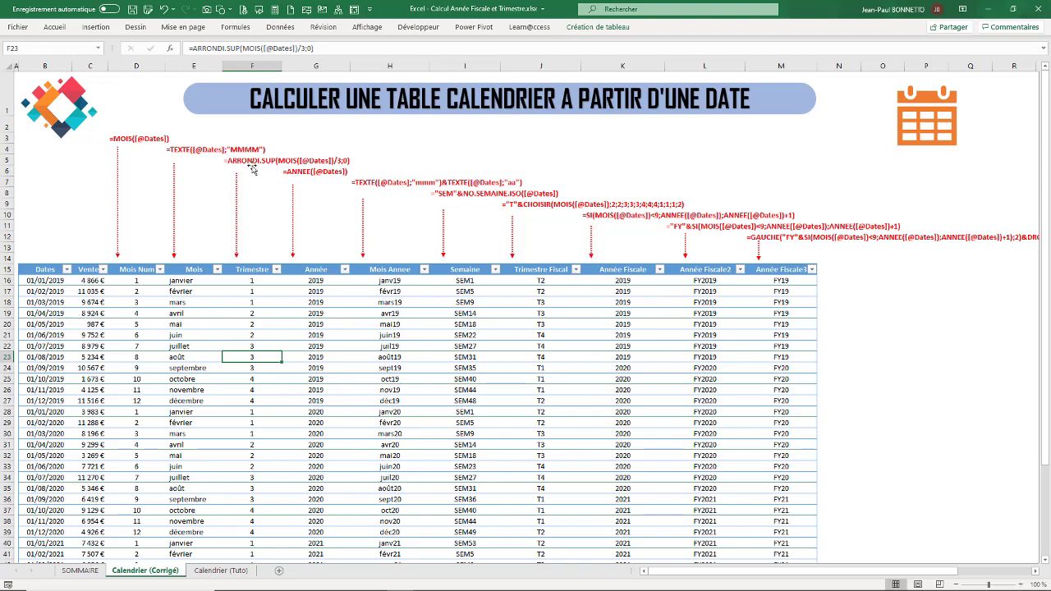
pyautogui.click(220, 571)
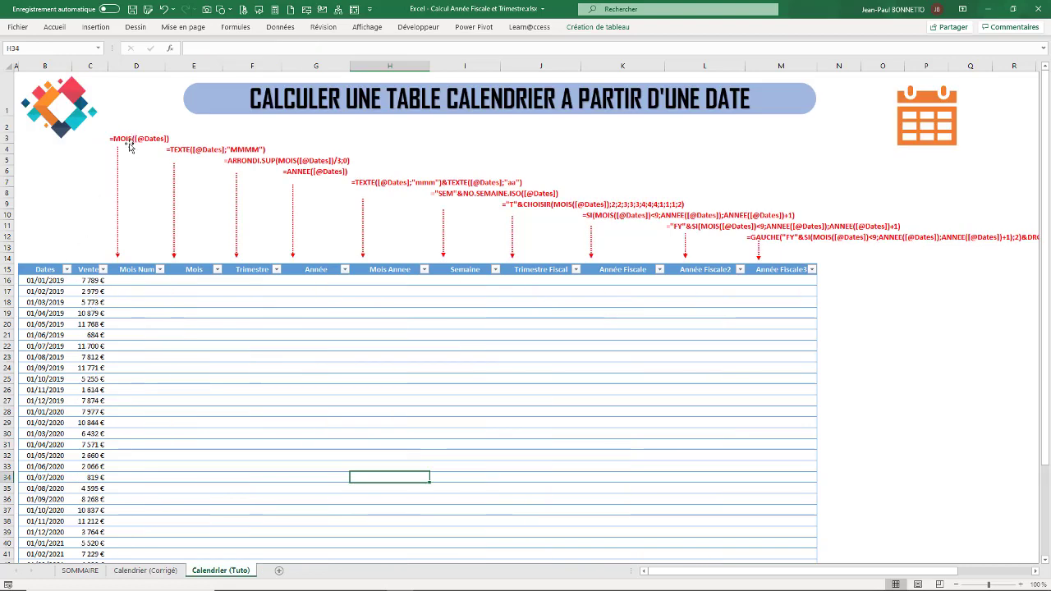
# - Examine the full extent of the Calendrier (Tuto) table, focusing on the Dates and Mois Num columns
pyautogui.moveTo(36, 286)
pyautogui.mouseDown()
pyautogui.moveTo(50, 355)
pyautogui.moveTo(43, 284)
pyautogui.moveTo(50, 294)
pyautogui.mouseUp()
pyautogui.scroll(-6, 55, 316)
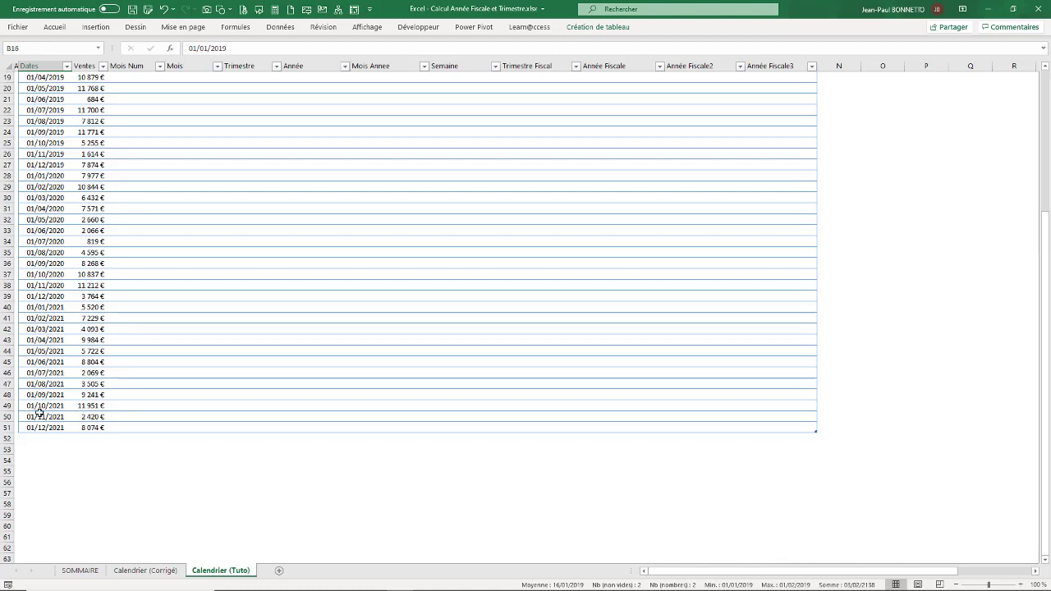
pyautogui.scroll(6, 159, 360)
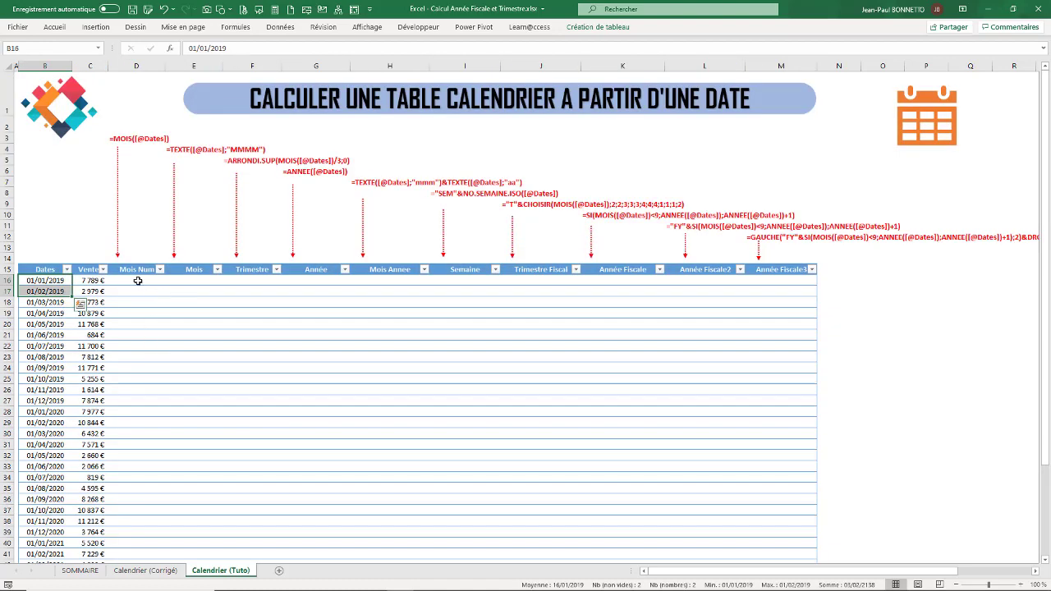
pyautogui.click(140, 280)
pyautogui.scroll(-6, 127, 422)
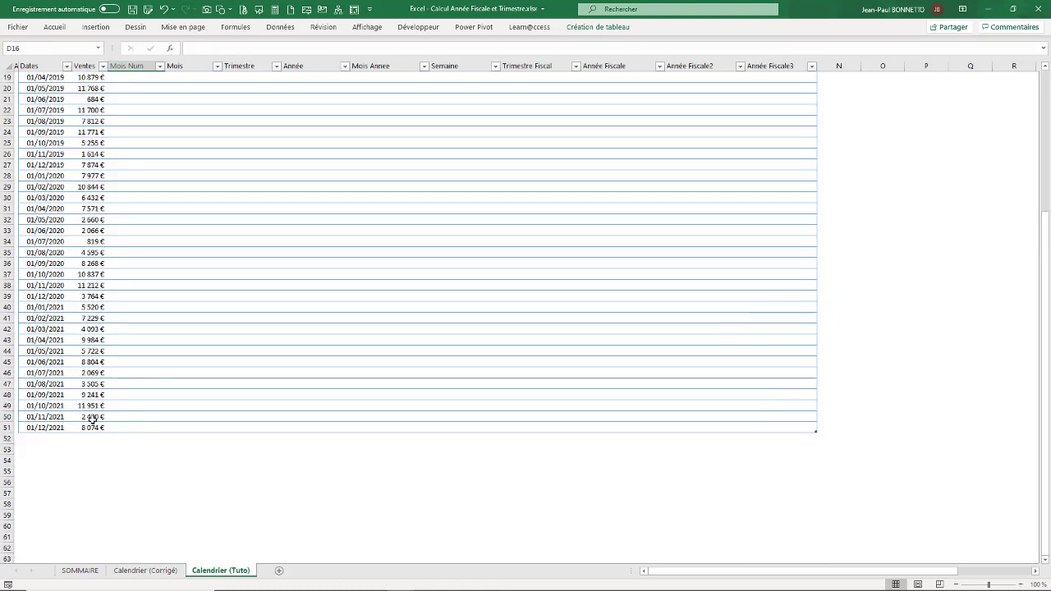
pyautogui.scroll(6, 97, 411)
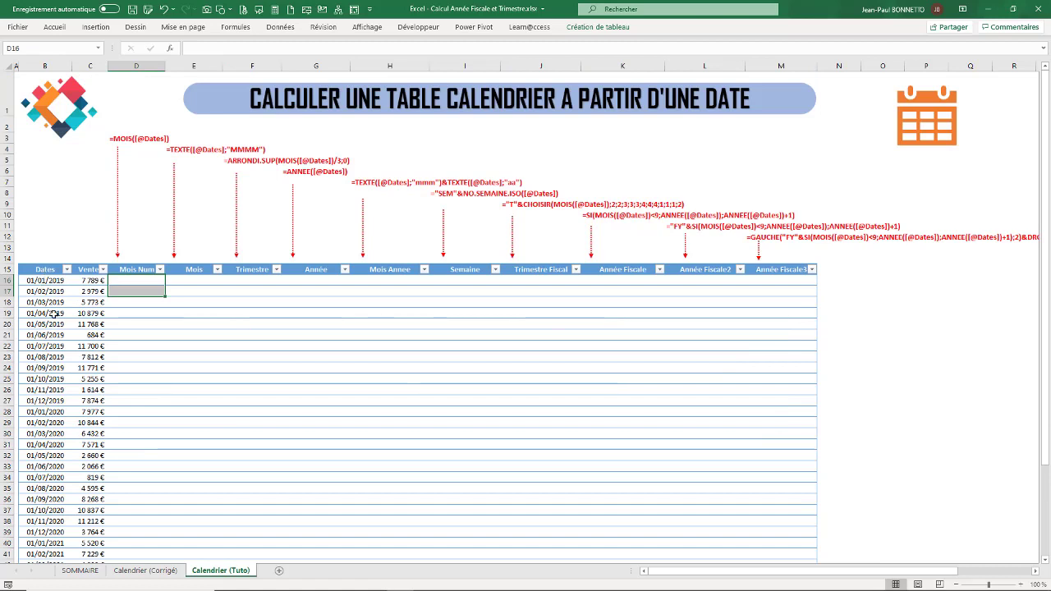
pyautogui.moveTo(43, 291); pyautogui.dragTo(41, 423)
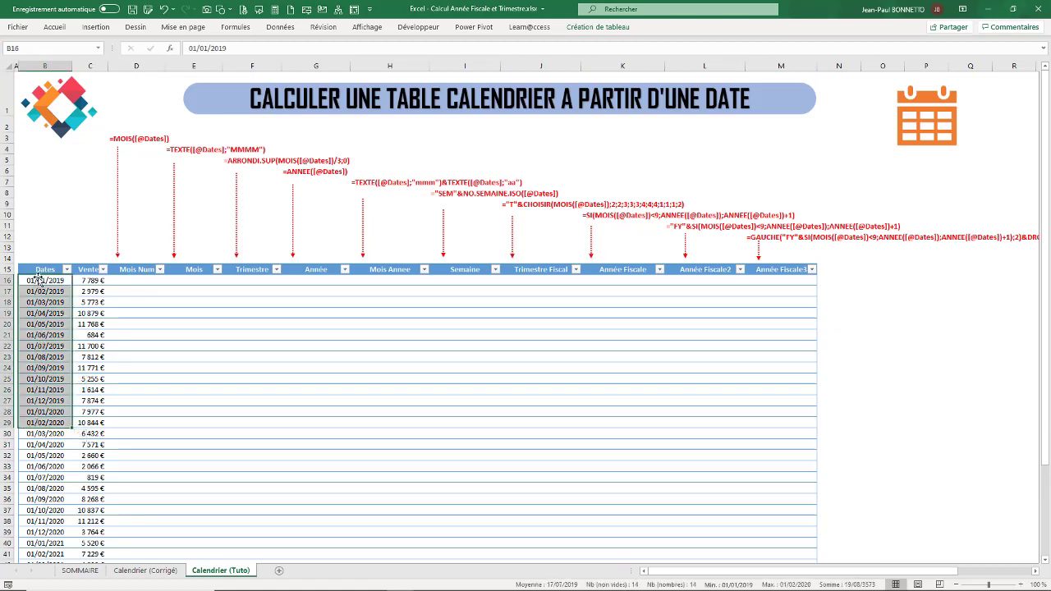
pyautogui.moveTo(140, 281); pyautogui.dragTo(140, 290)
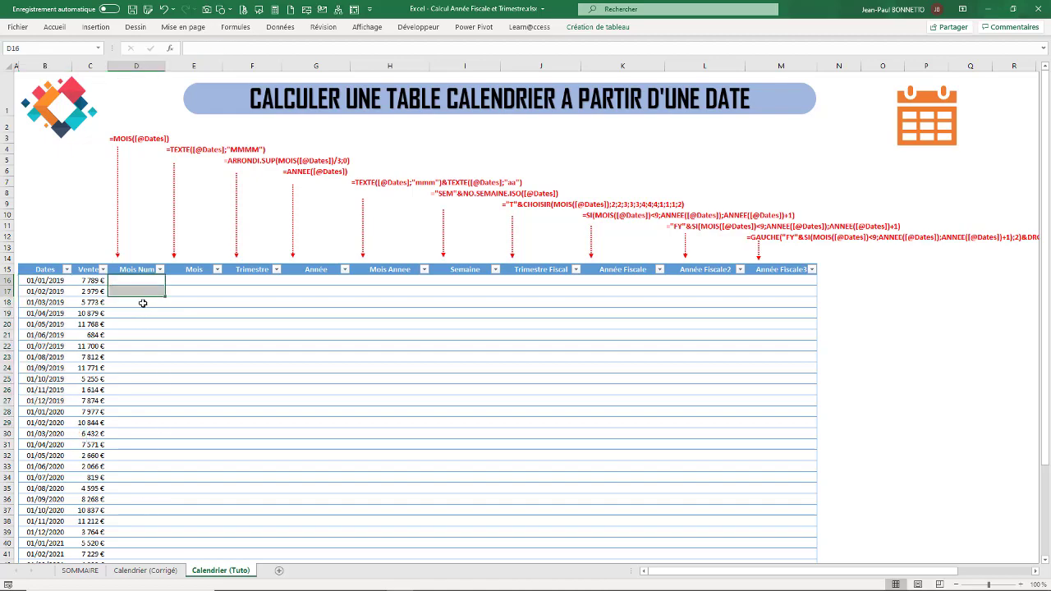
pyautogui.click(143, 279)
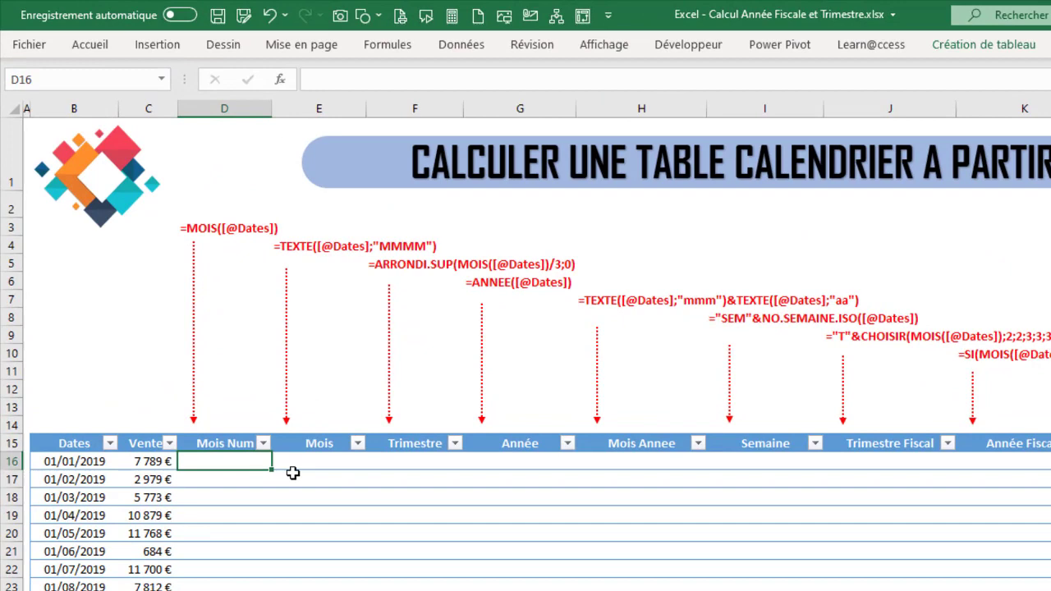
pyautogui.write('=')
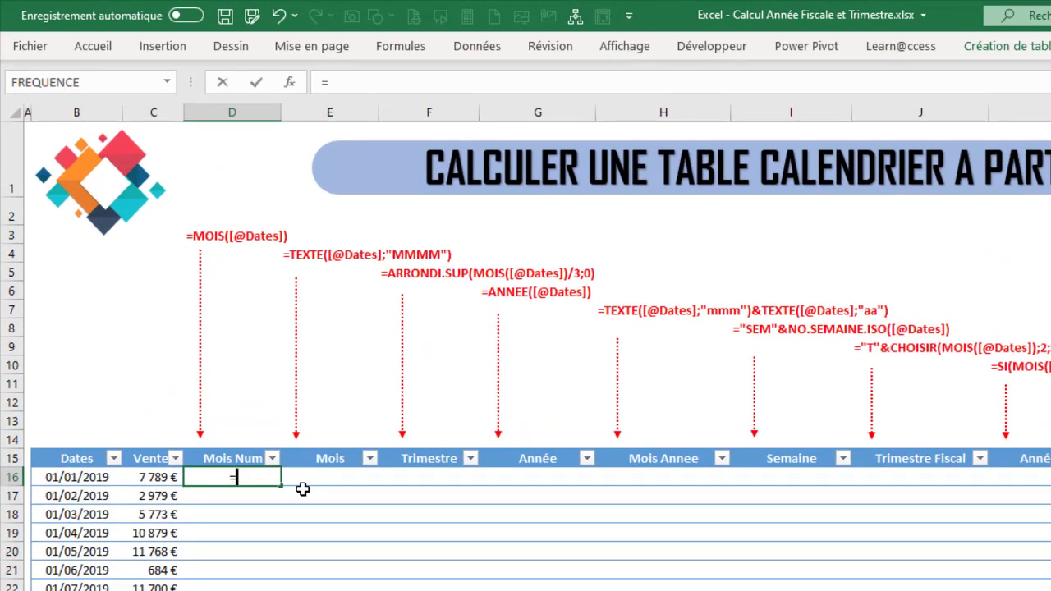
pyautogui.write('mois')
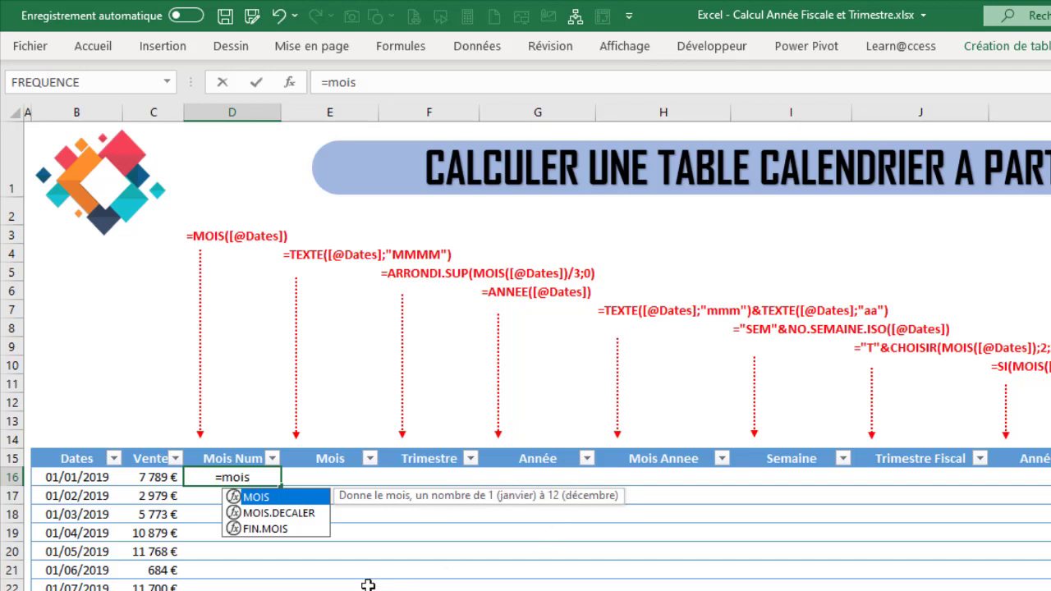
pyautogui.write('(')
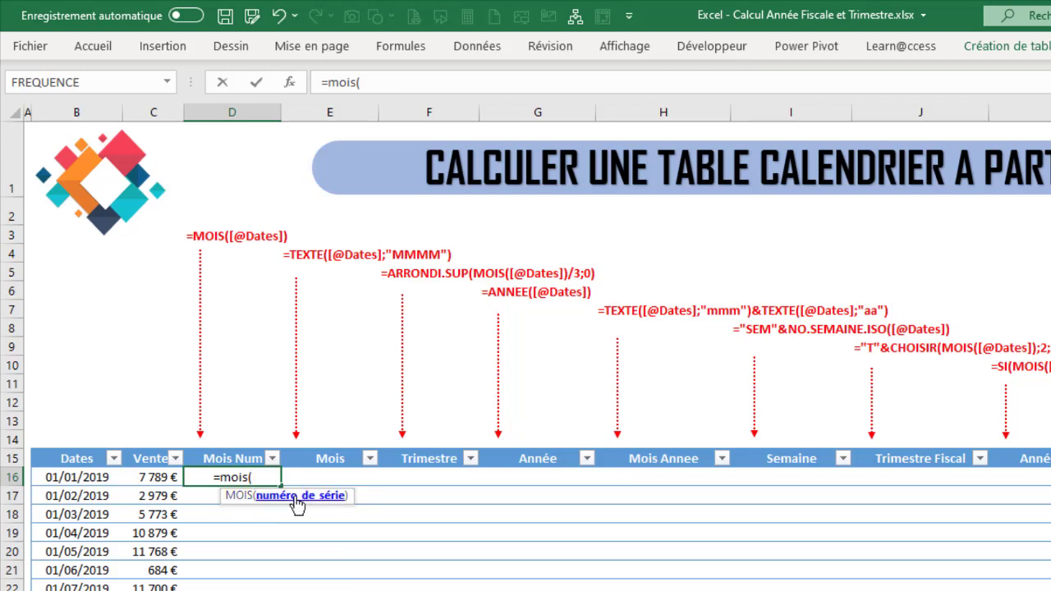
pyautogui.click(74, 475)
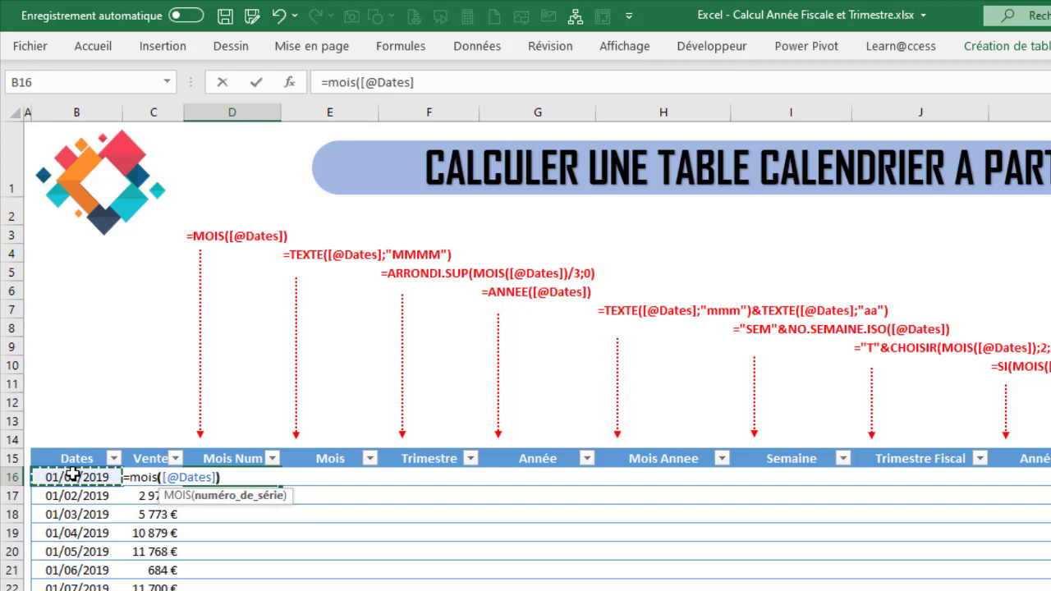
pyautogui.write(')')
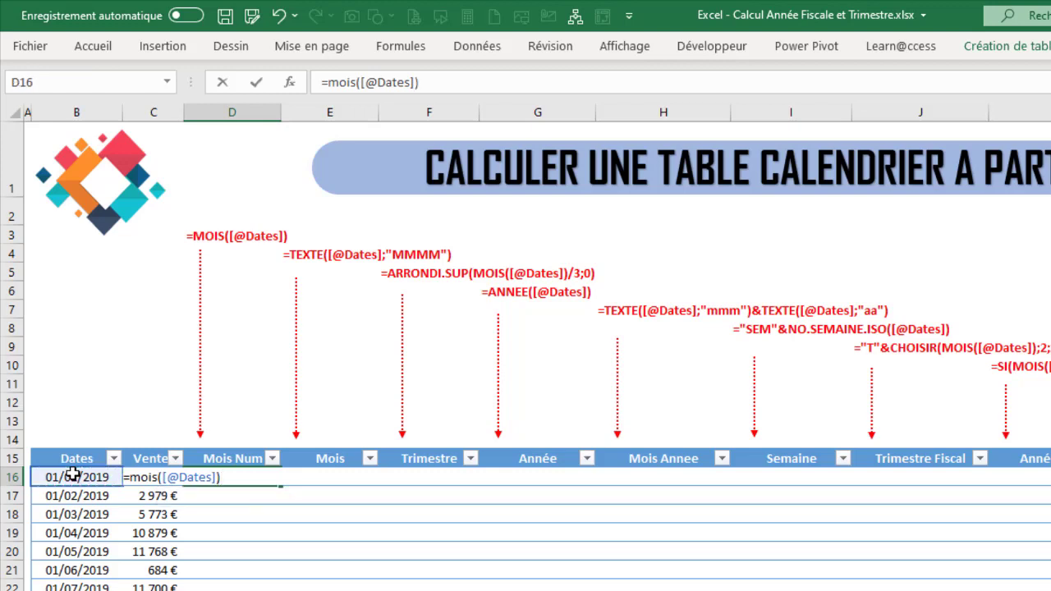
pyautogui.press('Return')
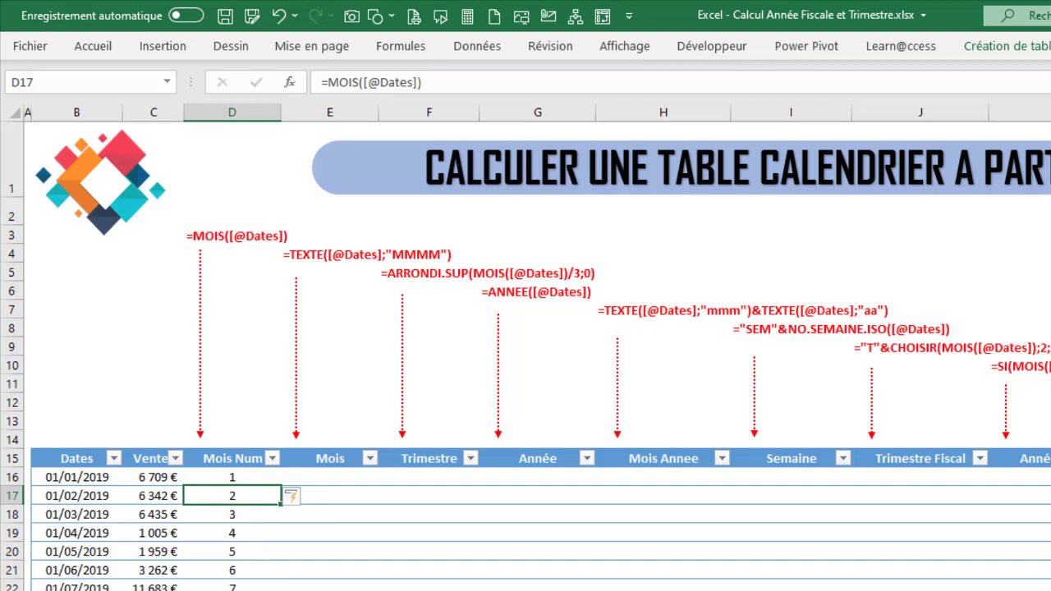
pyautogui.click(87, 499)
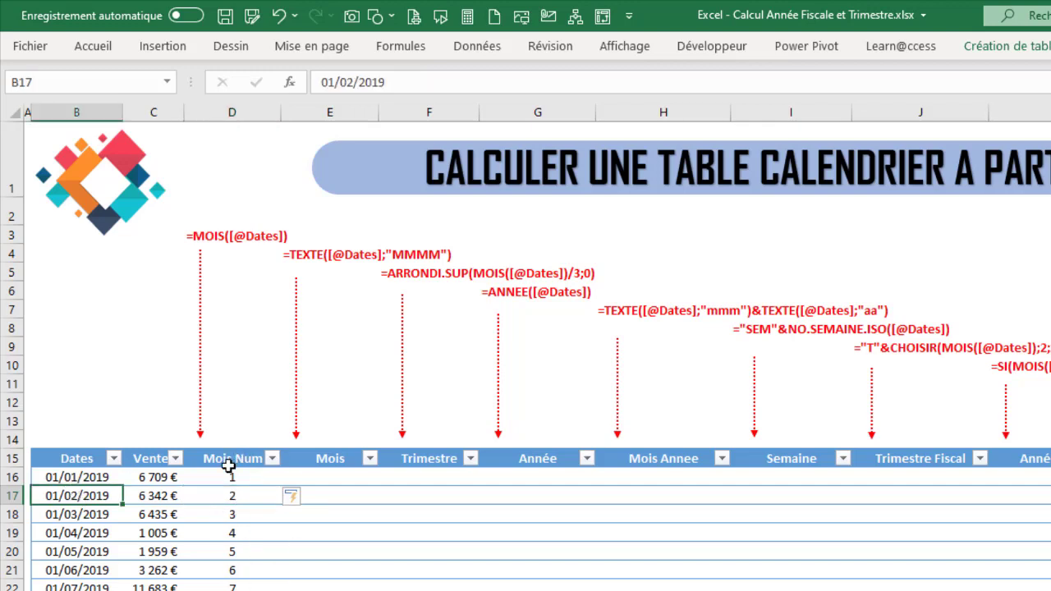
pyautogui.click(328, 476)
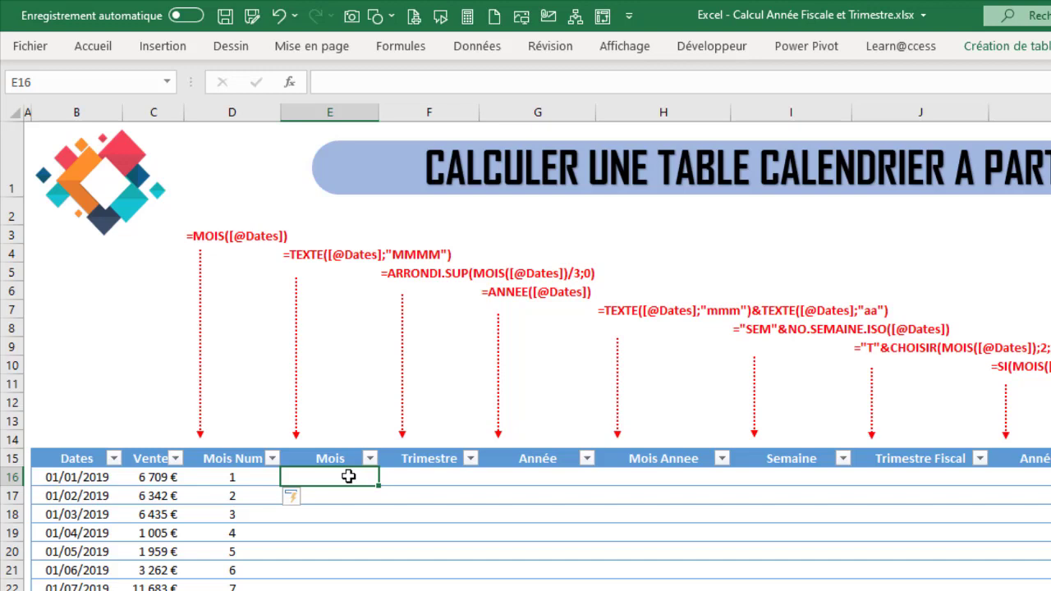
pyautogui.write('=')
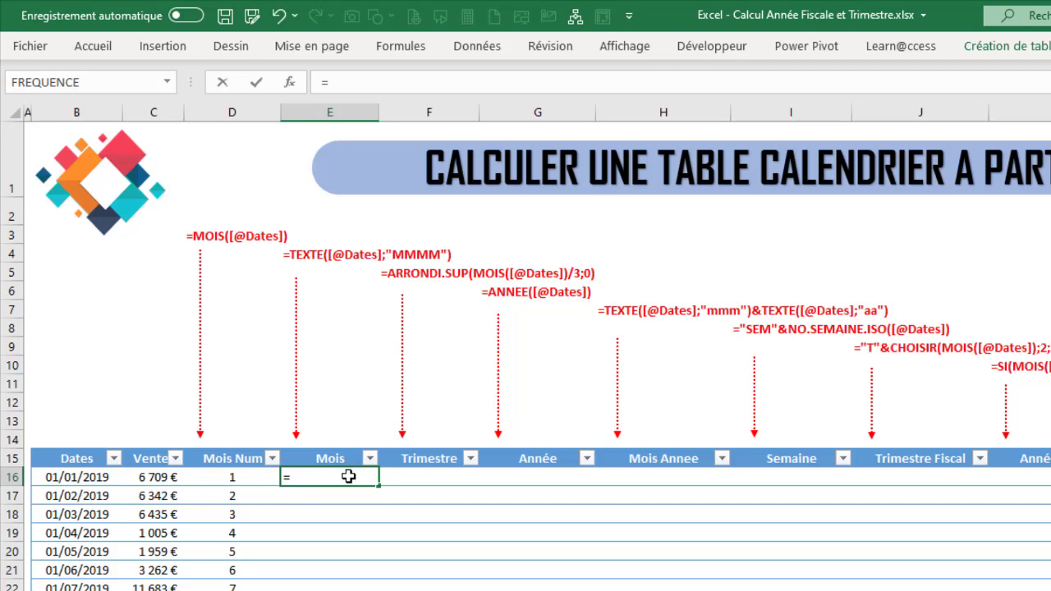
pyautogui.write('tex')
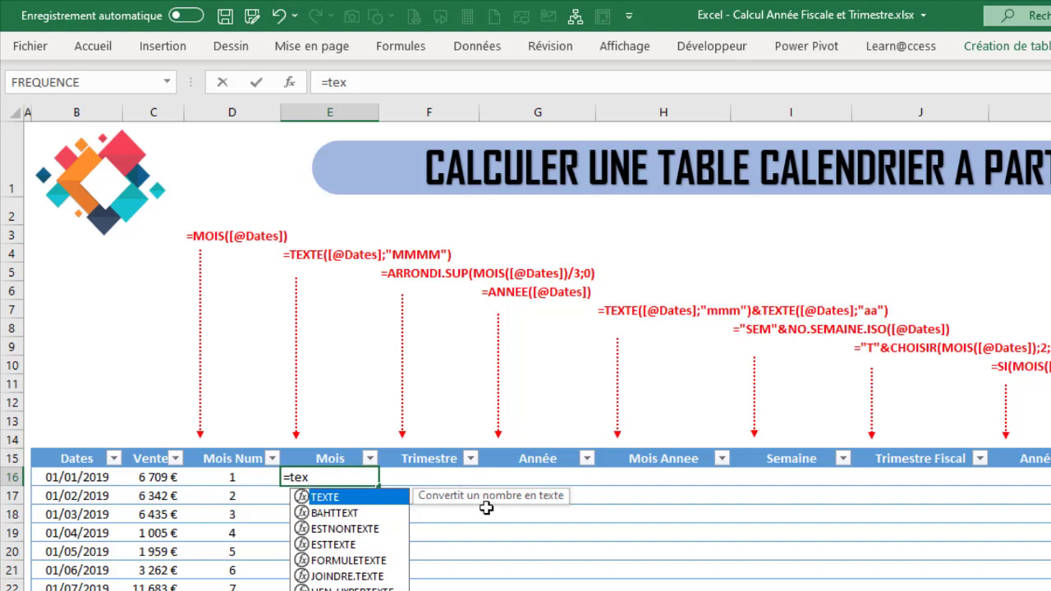
pyautogui.write('te')
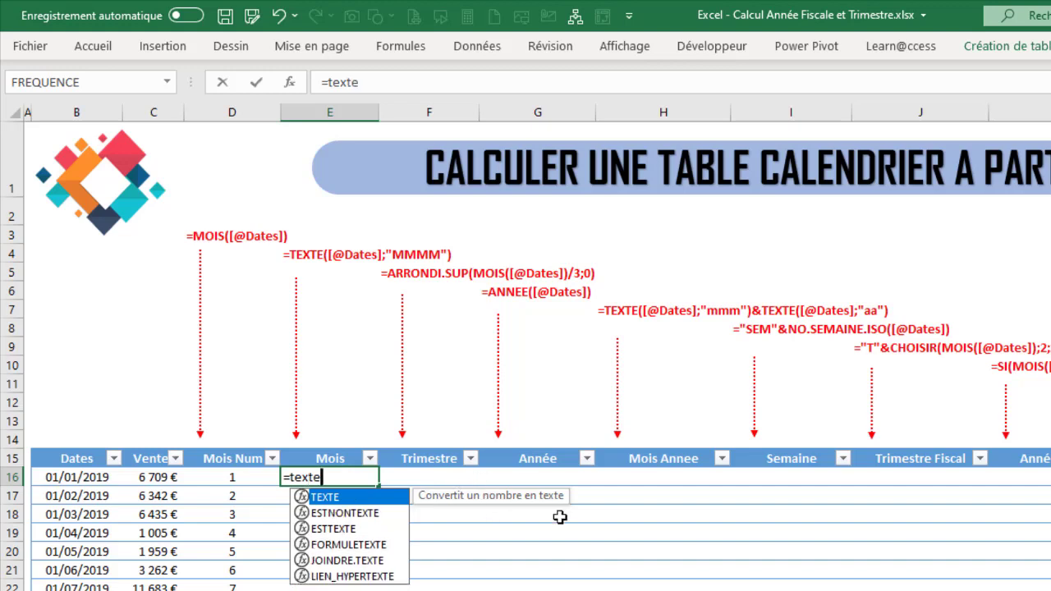
pyautogui.write('(')
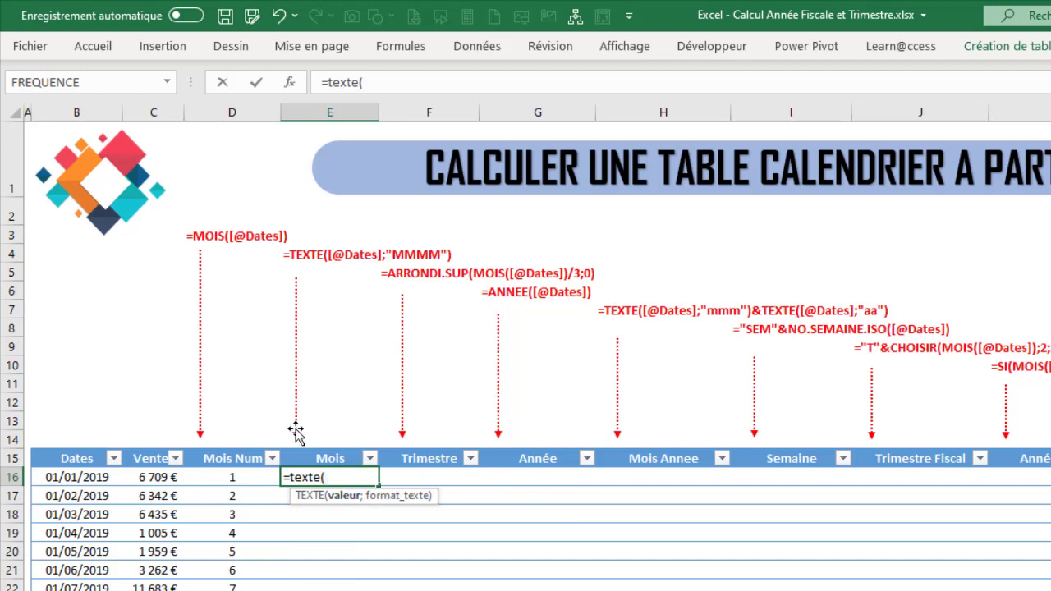
pyautogui.click(70, 476)
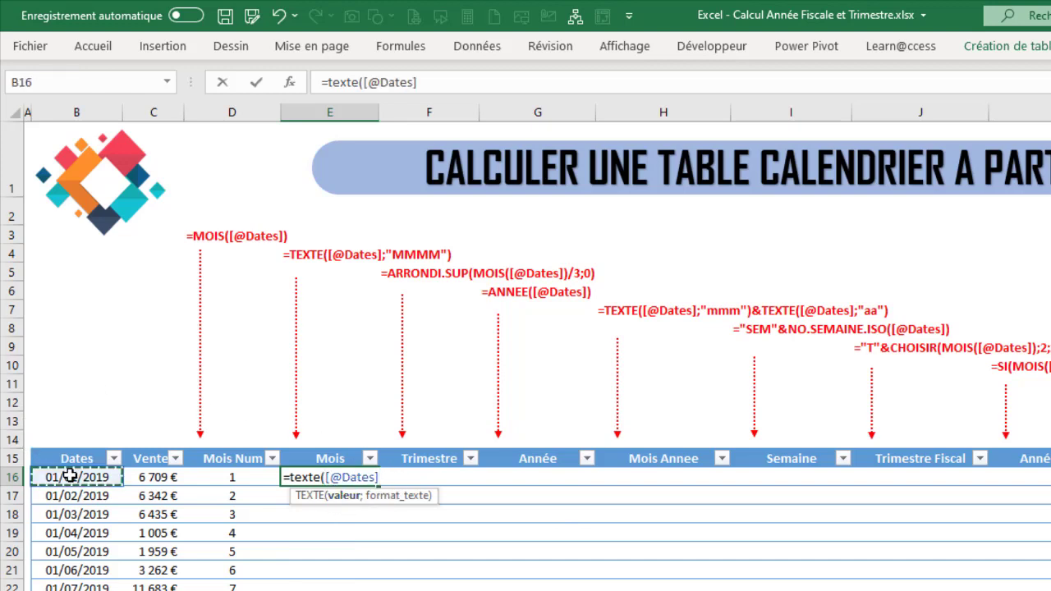
pyautogui.write(';')
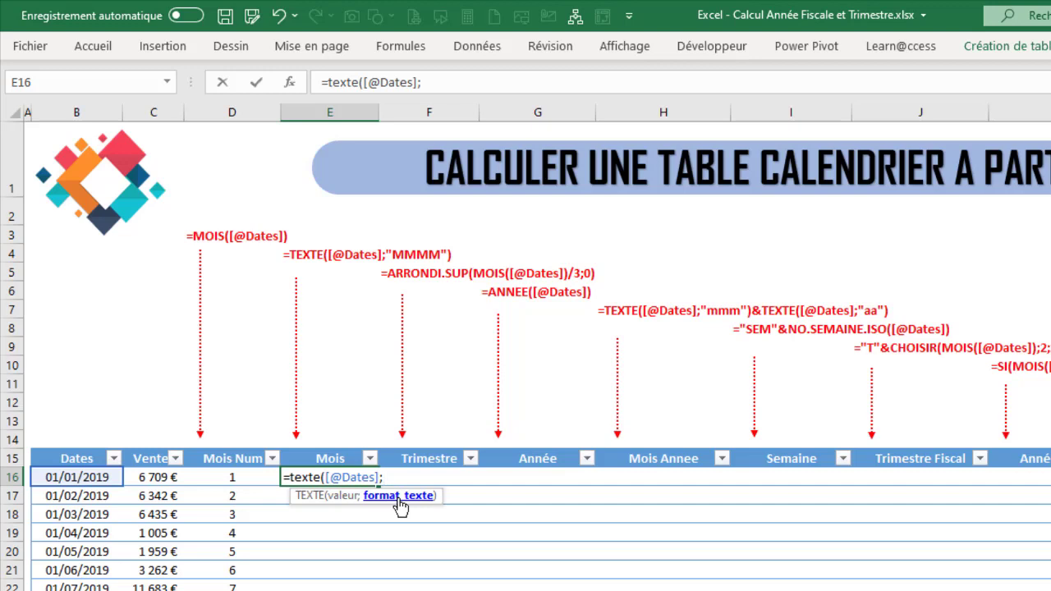
pyautogui.write('"')
pyautogui.write('mmm")')
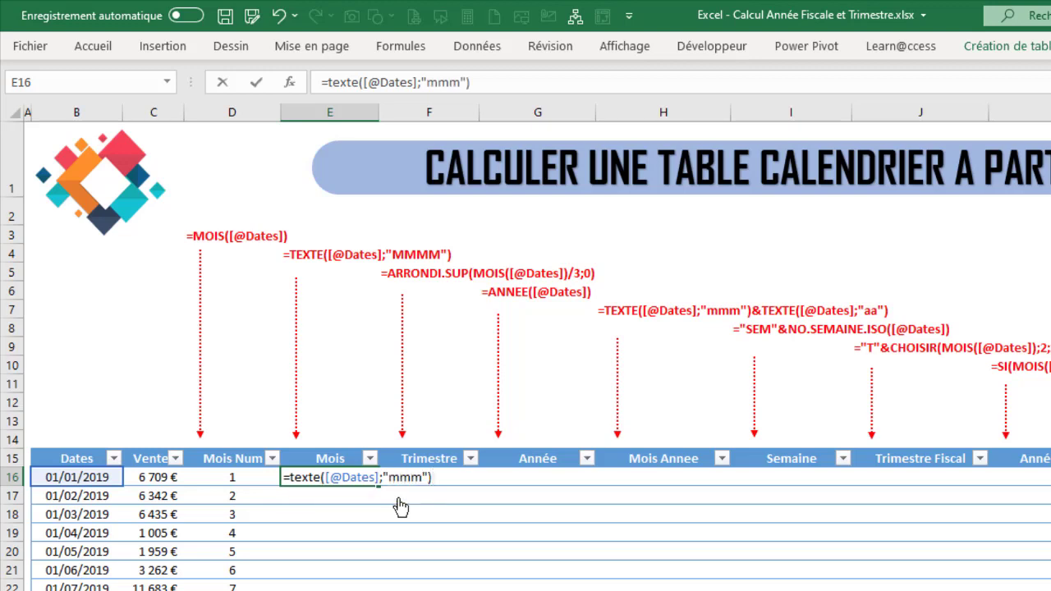
pyautogui.press('Return')
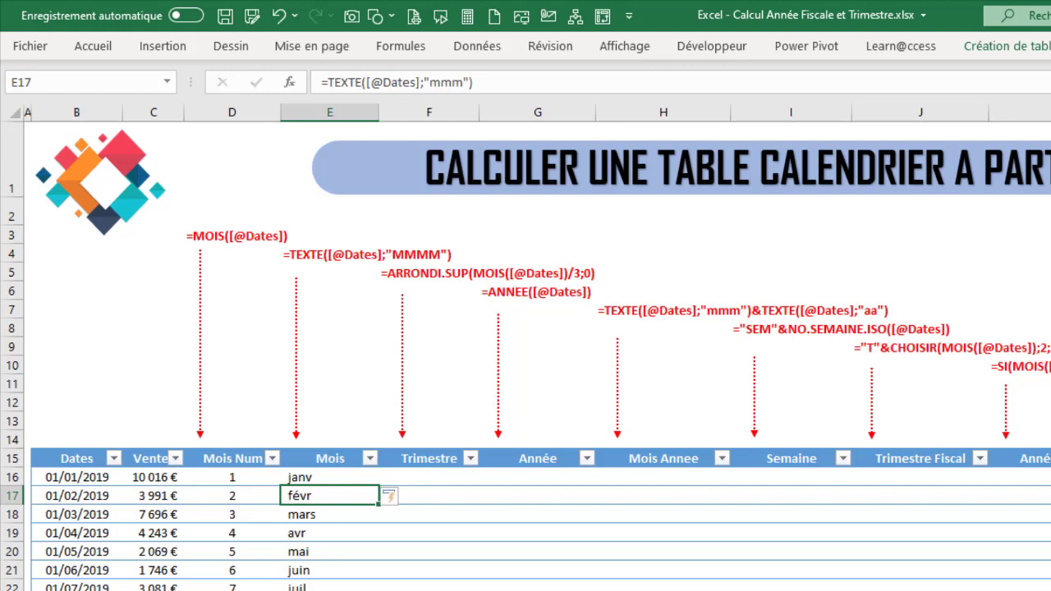
# - Change the text format in the E16 formula to "mmmm" so the Mois column gives full month names
pyautogui.click(322, 475)
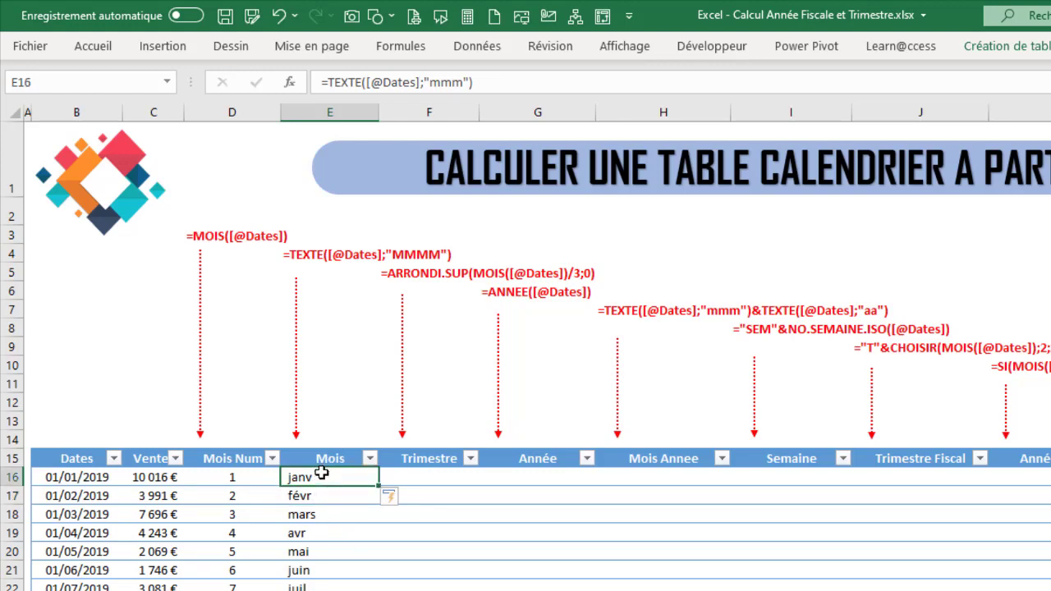
pyautogui.click(463, 81)
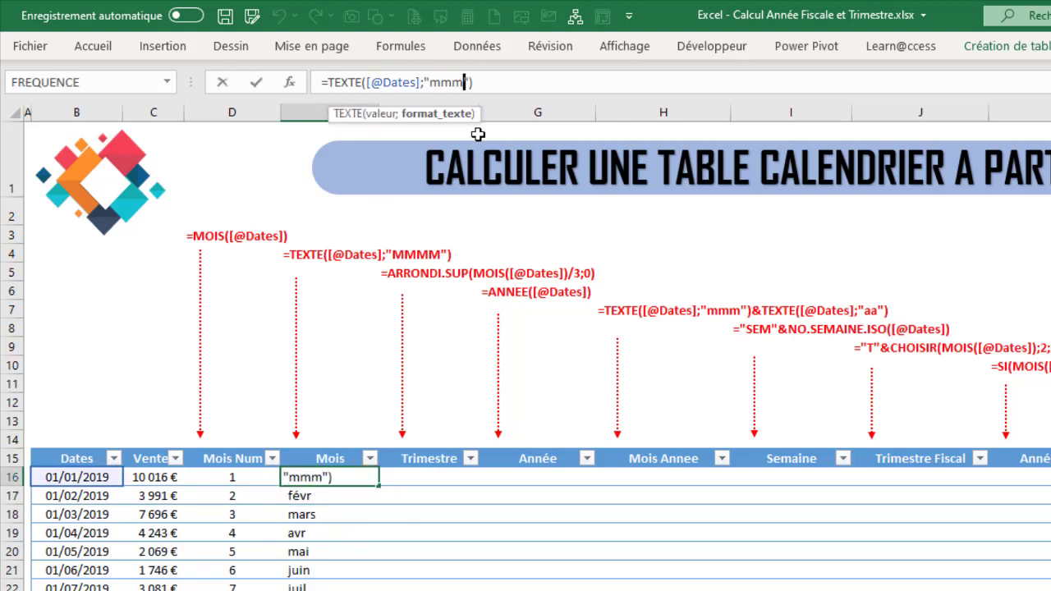
pyautogui.write('m')
pyautogui.press('Return')
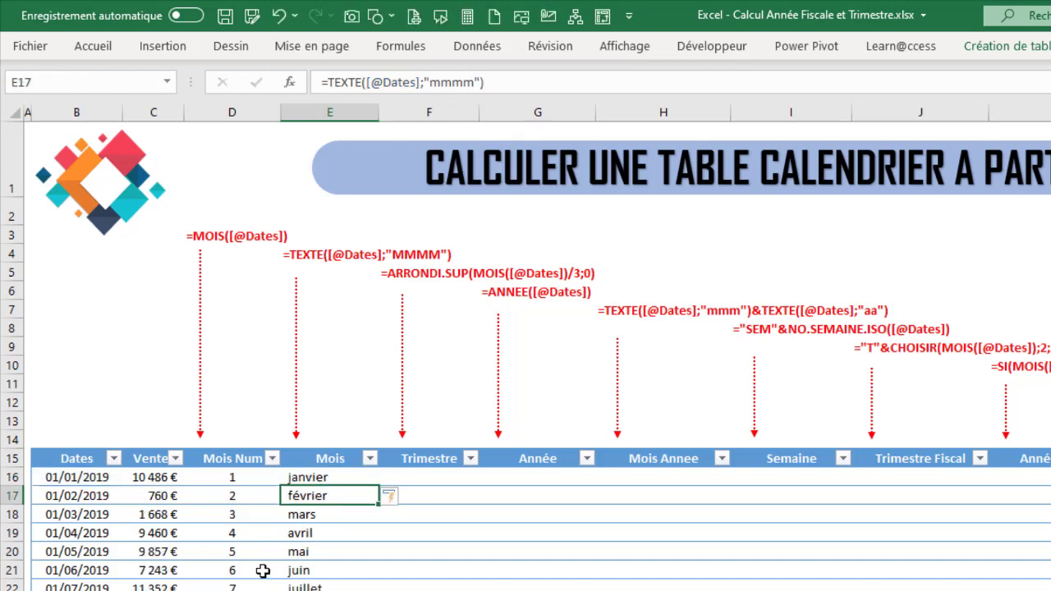
pyautogui.click(435, 475)
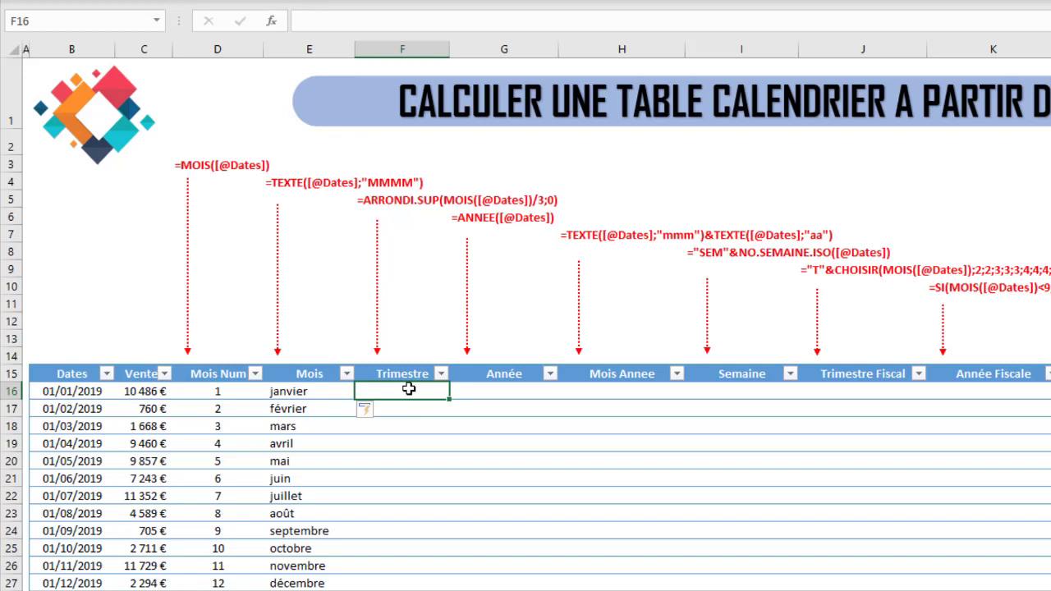
pyautogui.write('=')
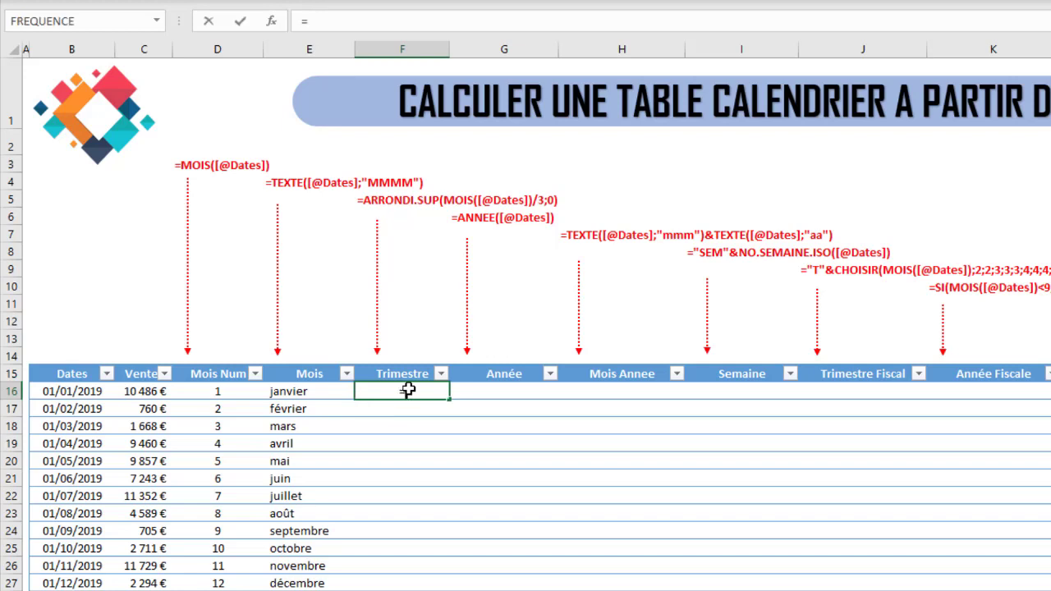
pyautogui.write('arp')
pyautogui.press('BackSpace')
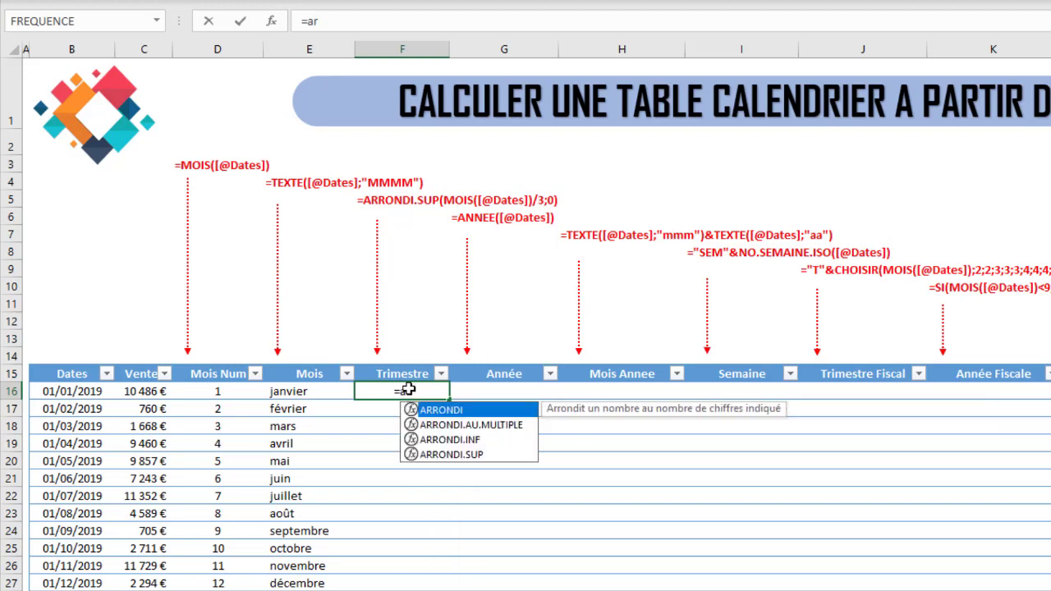
pyautogui.click(444, 455)
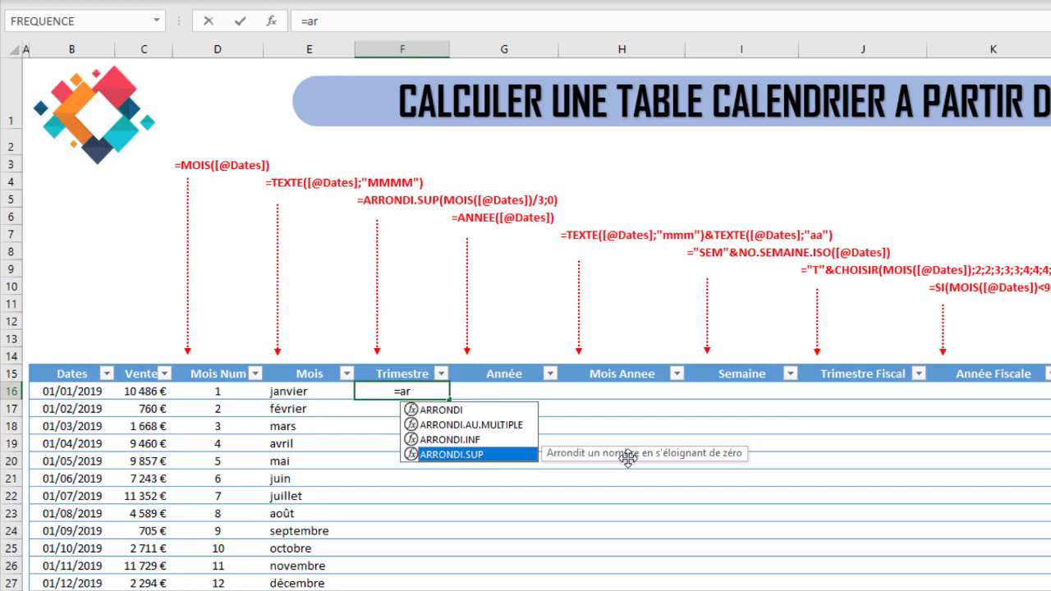
pyautogui.doubleClick(465, 452)
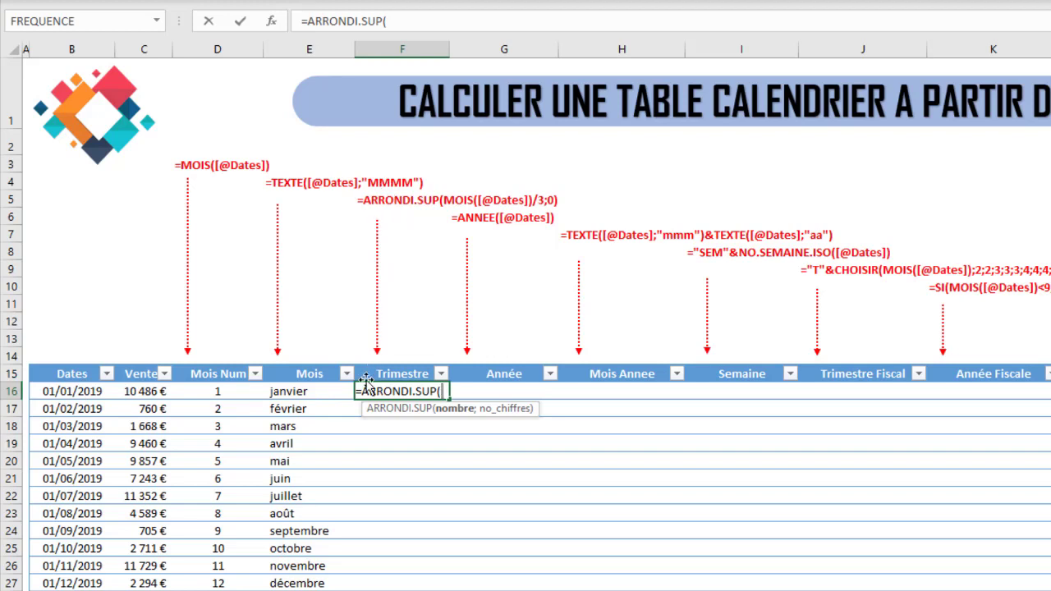
pyautogui.write('mois(')
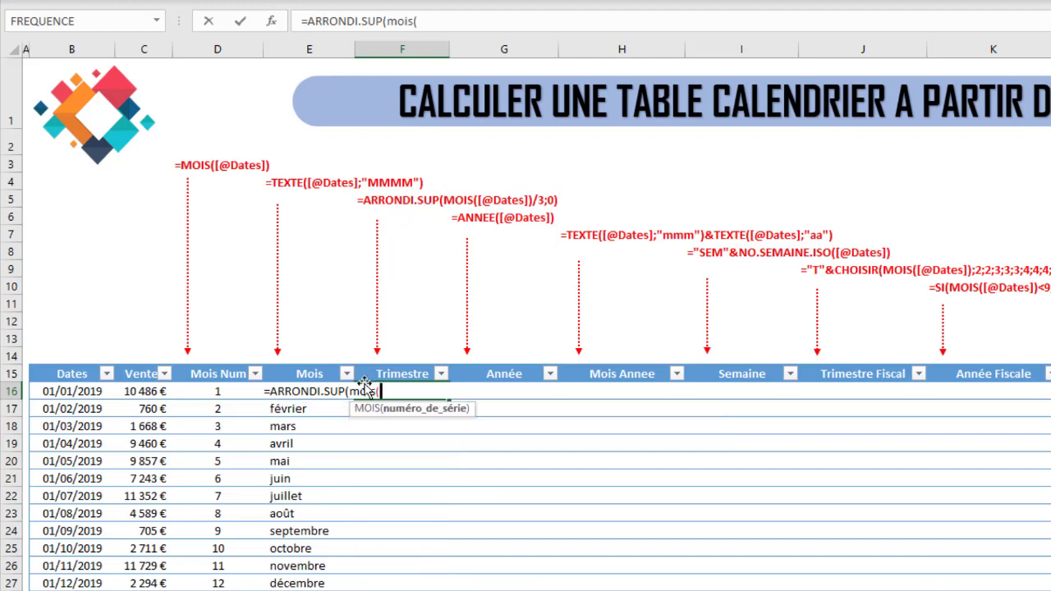
pyautogui.click(59, 389)
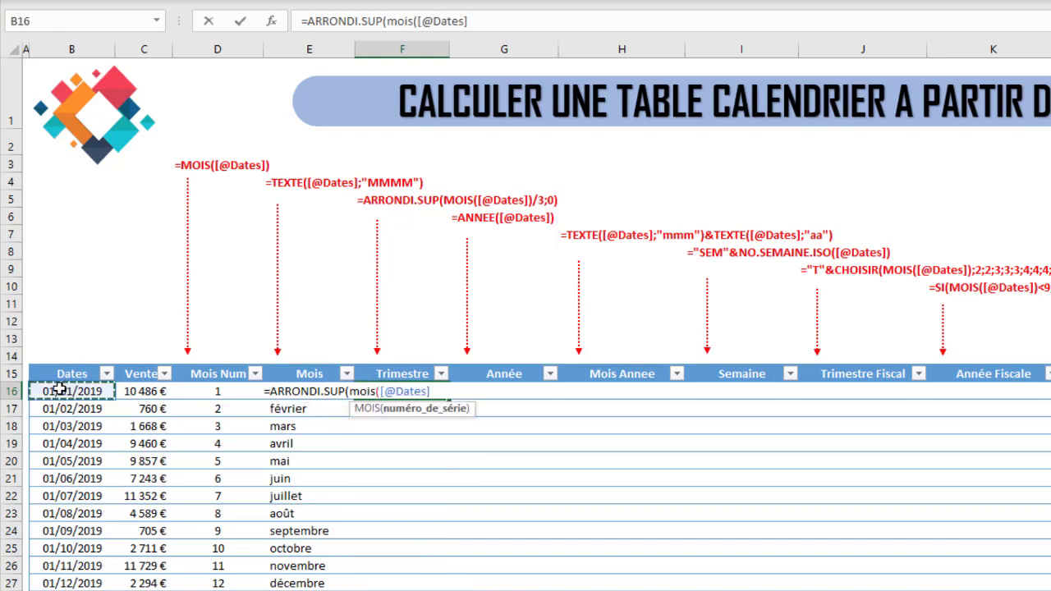
pyautogui.write(')')
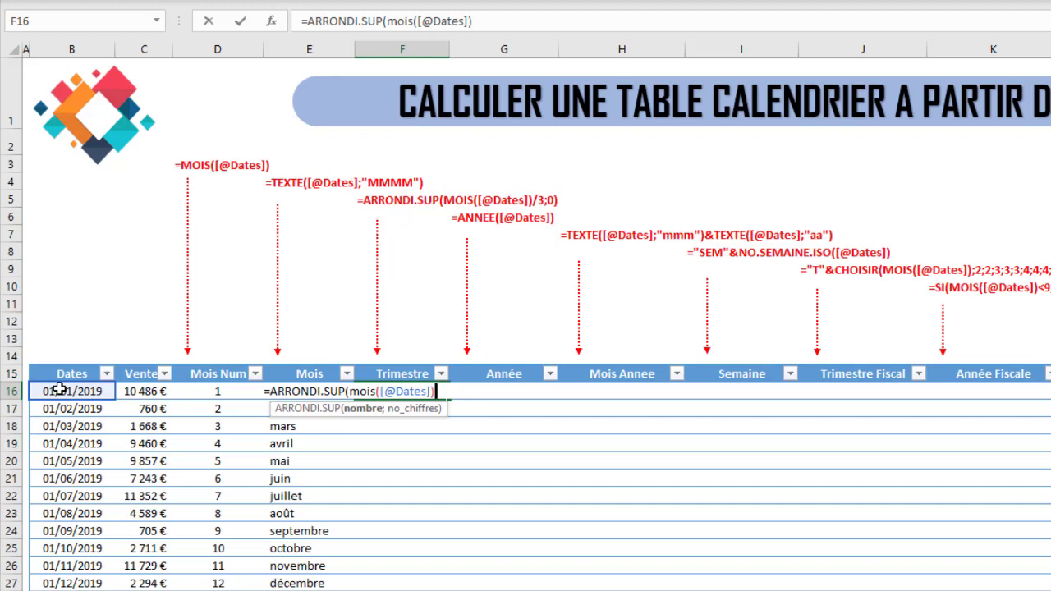
pyautogui.write('/3;')
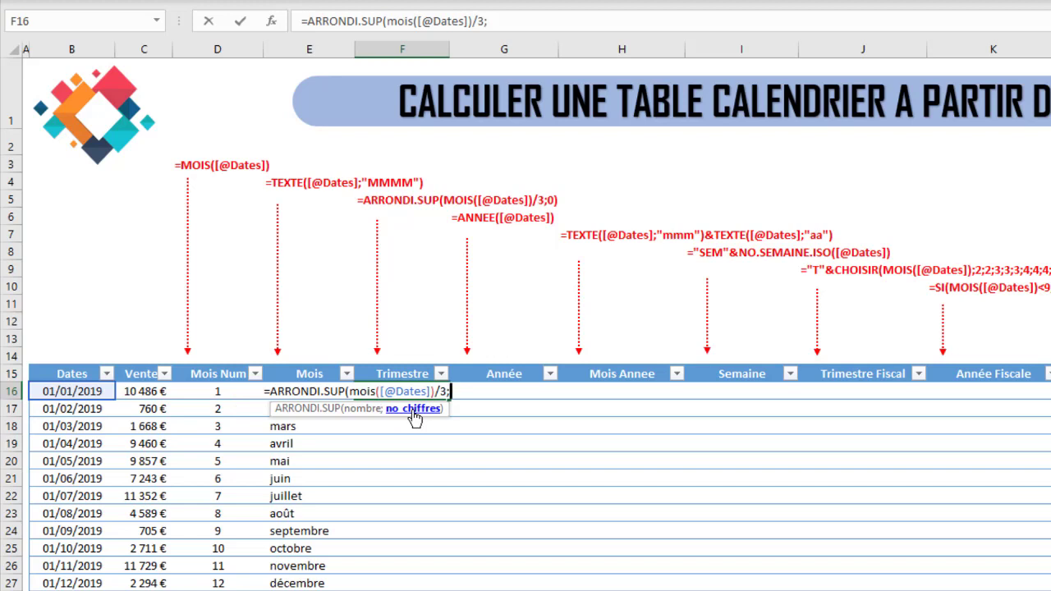
pyautogui.write('0)')
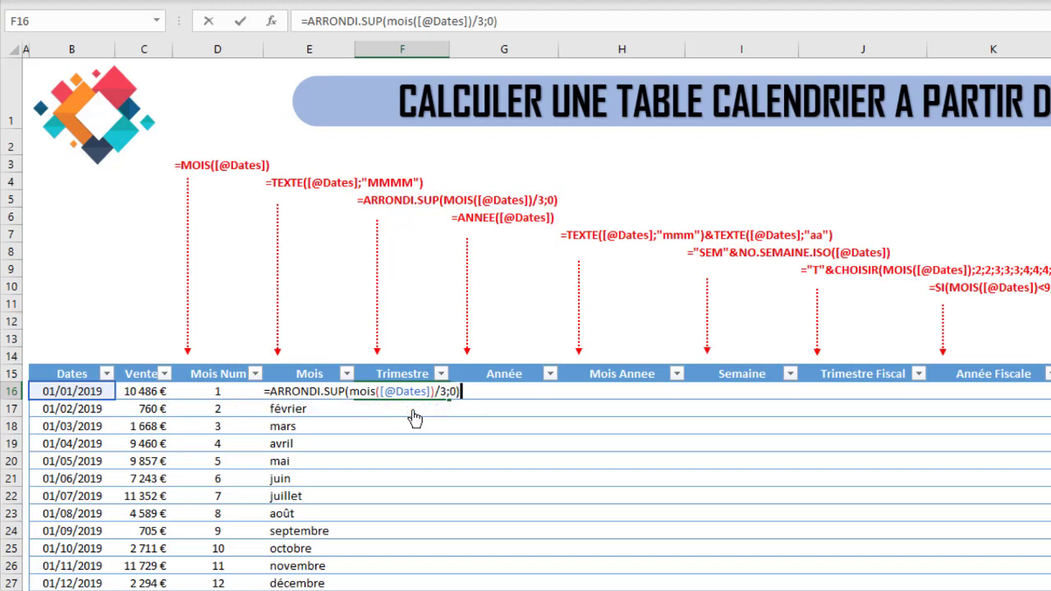
pyautogui.press('Return')
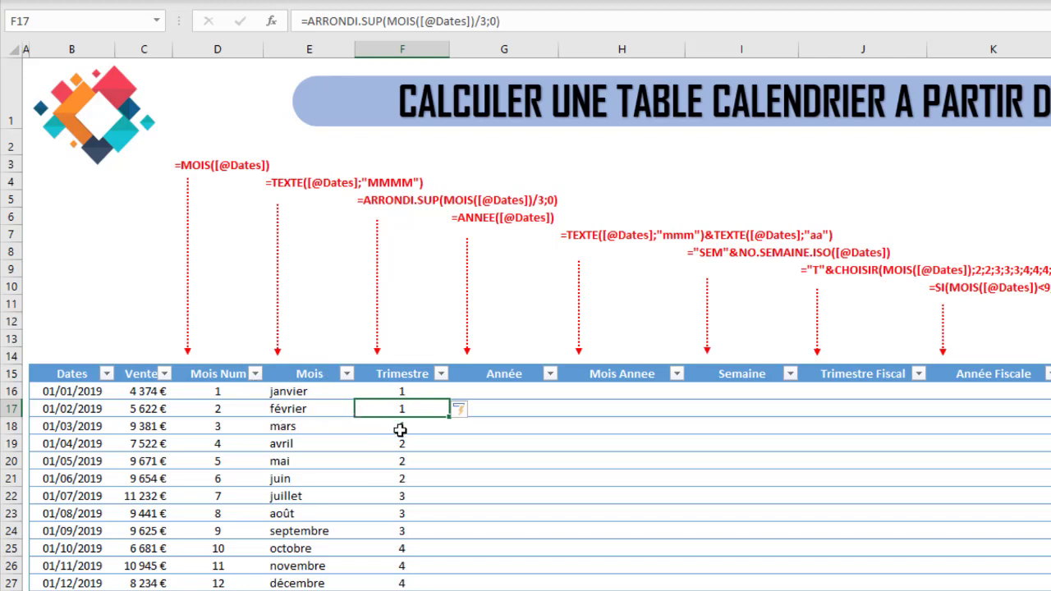
pyautogui.click(299, 446)
pyautogui.keyDown('shift'); pyautogui.click(288, 478); pyautogui.keyUp('shift')
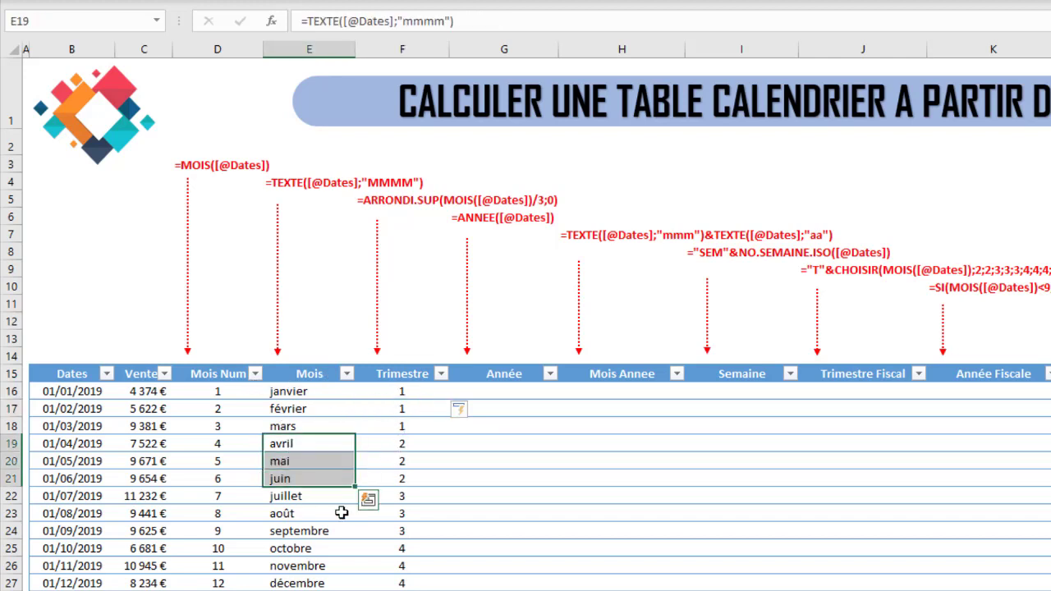
pyautogui.moveTo(399, 391); pyautogui.dragTo(400, 427)
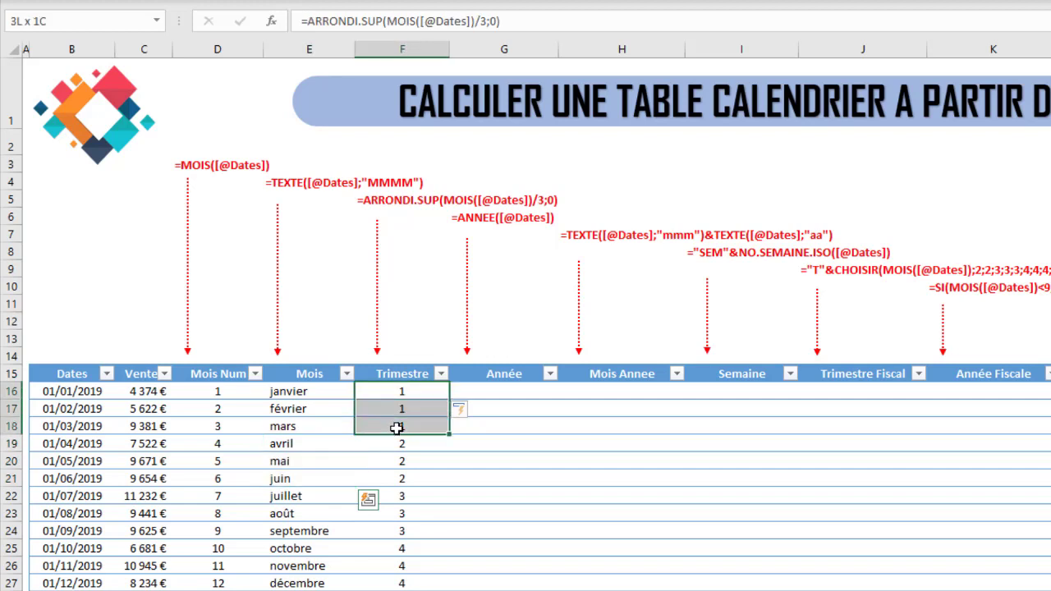
pyautogui.click(398, 392)
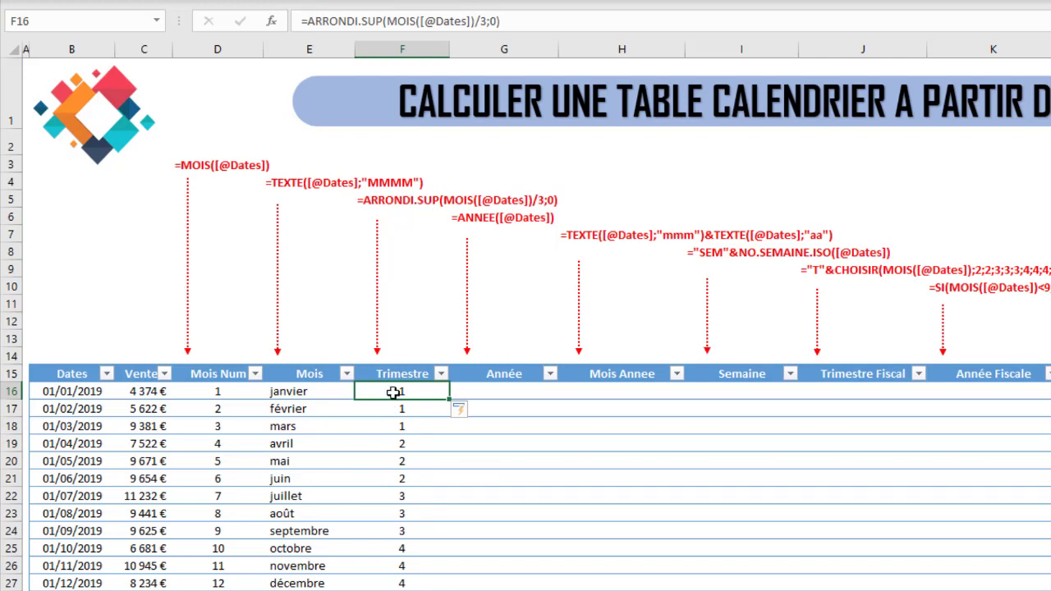
pyautogui.click(309, 20)
pyautogui.write('"T"')
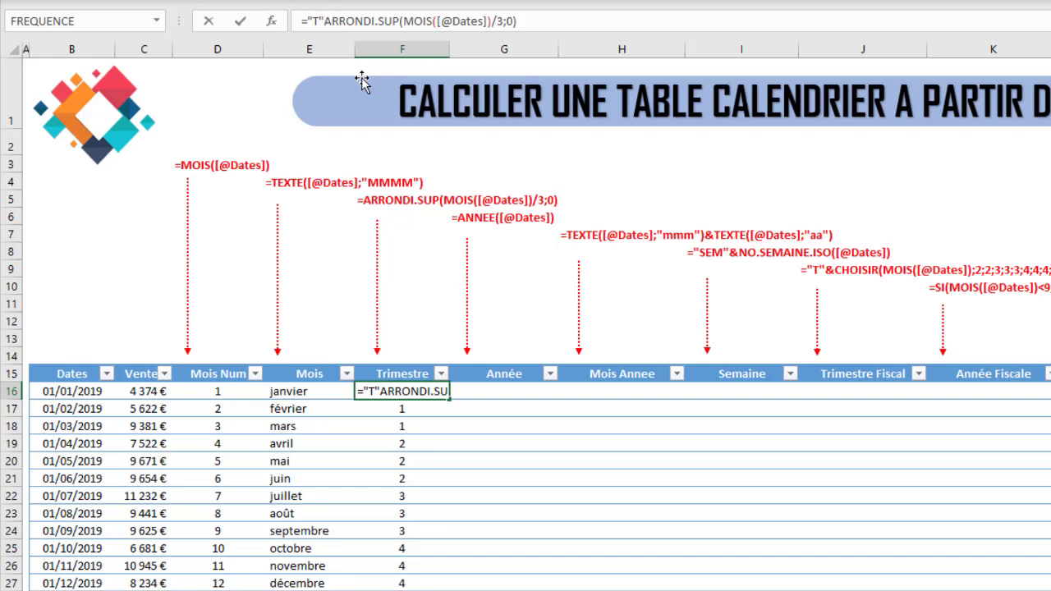
pyautogui.write('&')
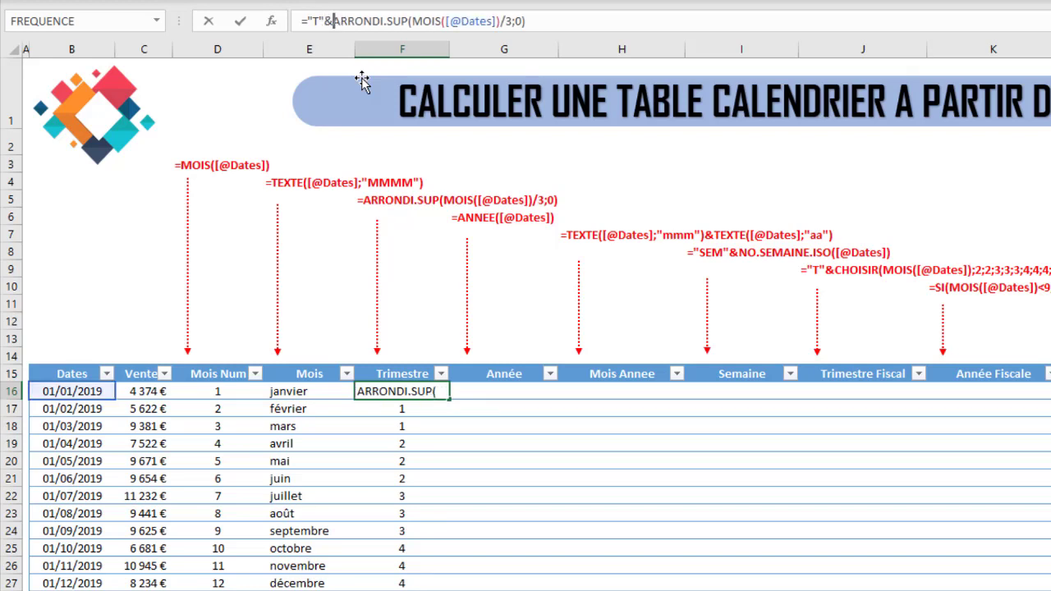
pyautogui.press('Return')
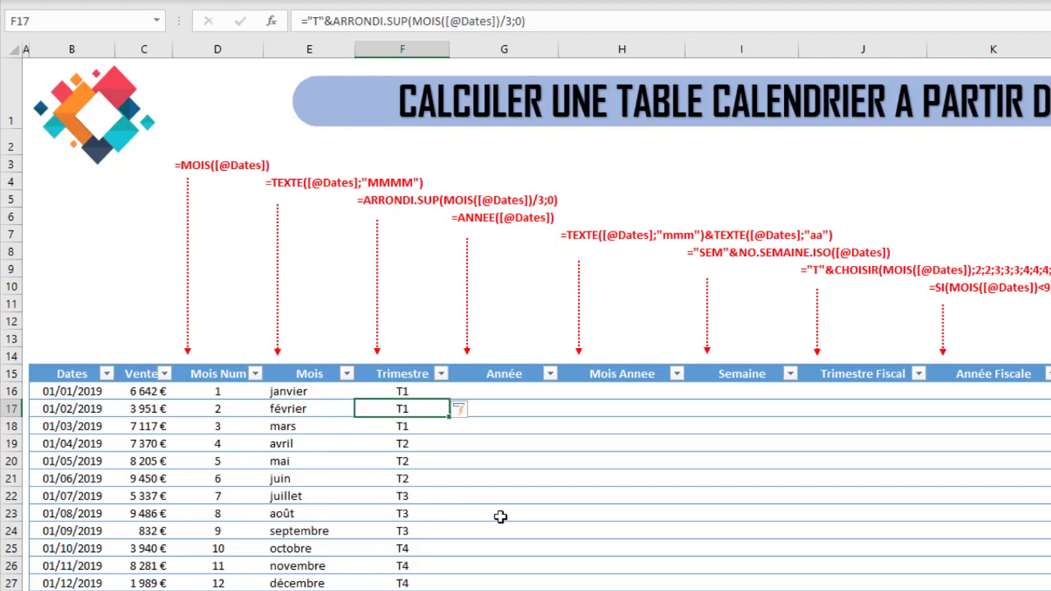
pyautogui.click(513, 392)
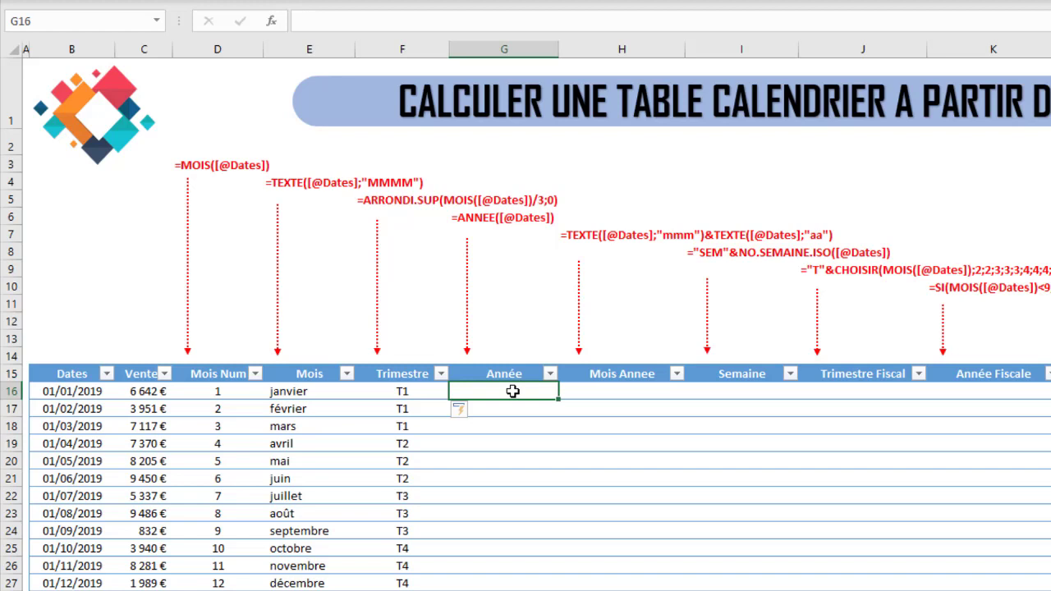
pyautogui.write('=')
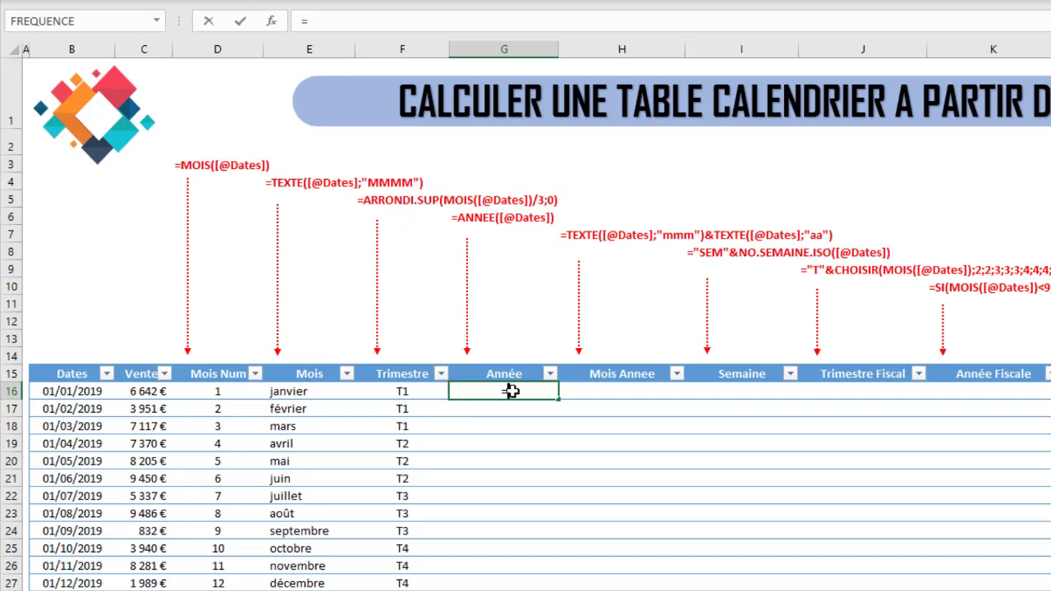
pyautogui.write('ann')
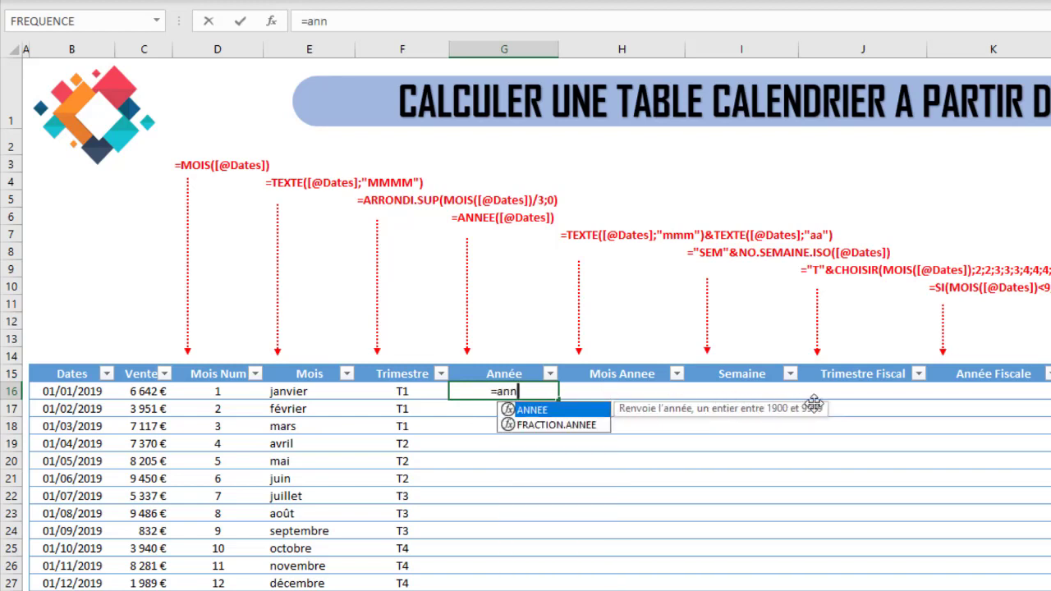
pyautogui.doubleClick(540, 411)
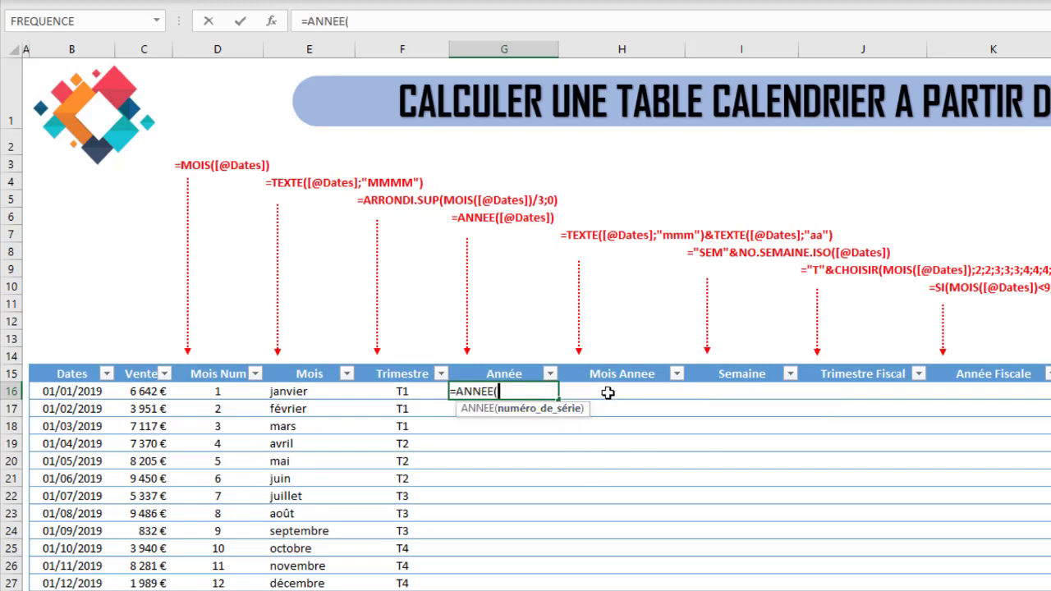
pyautogui.click(76, 392)
pyautogui.write(')')
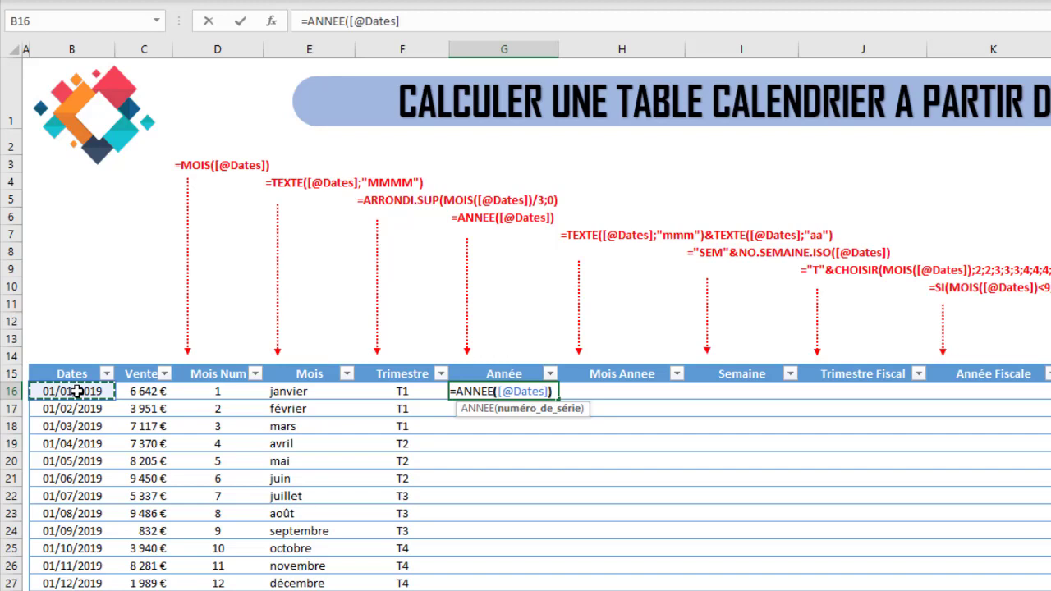
pyautogui.press('Return')
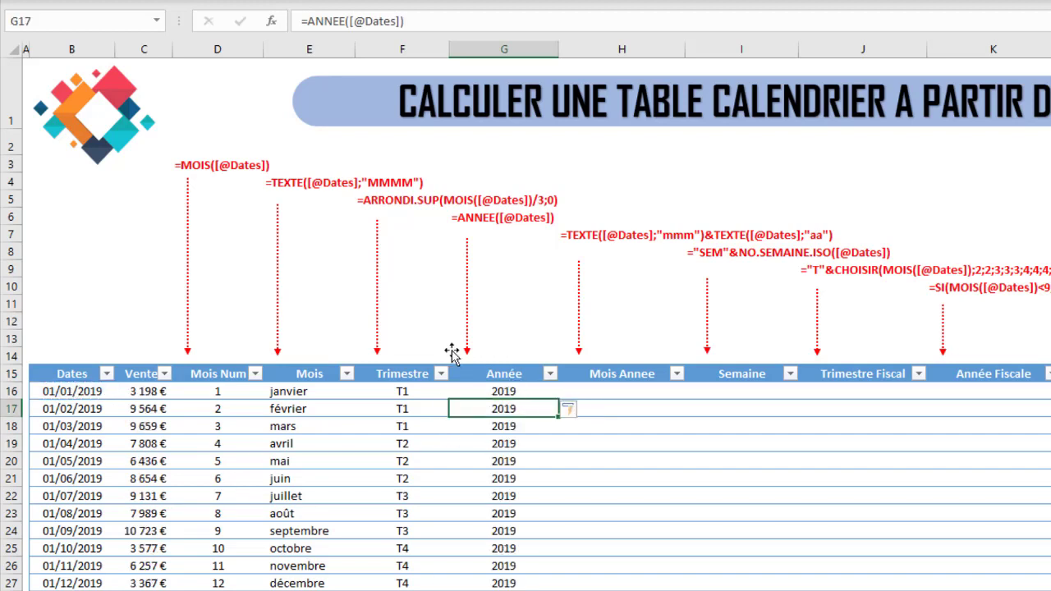
pyautogui.click(614, 388)
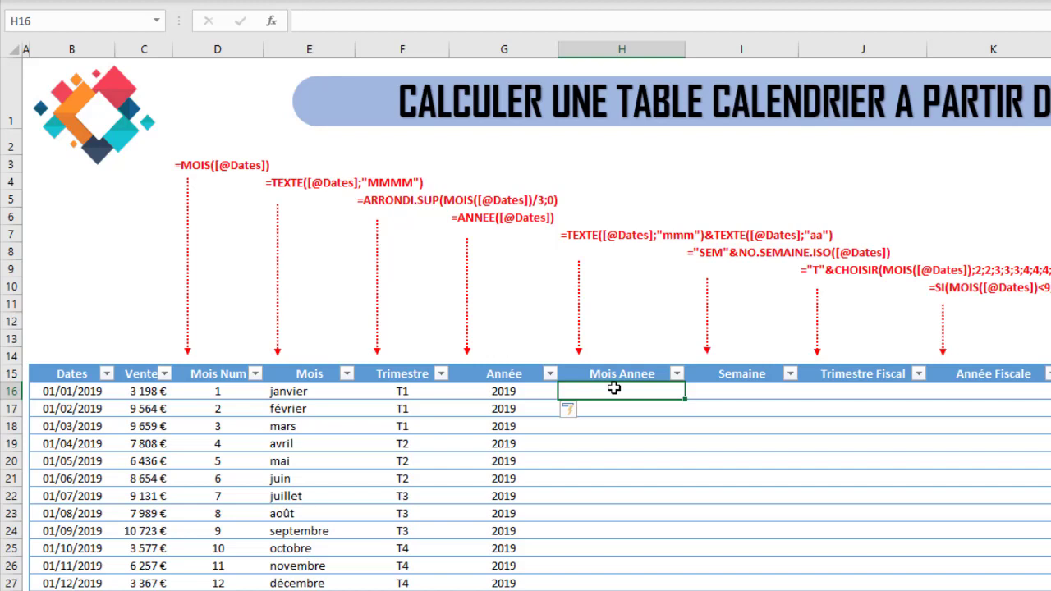
pyautogui.write('=texte')
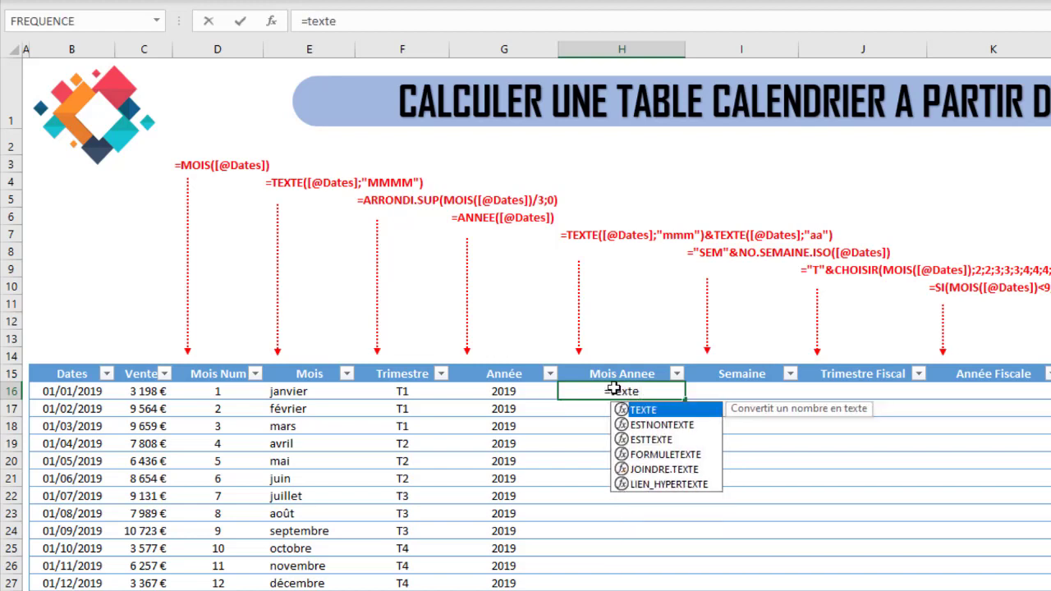
pyautogui.write('(')
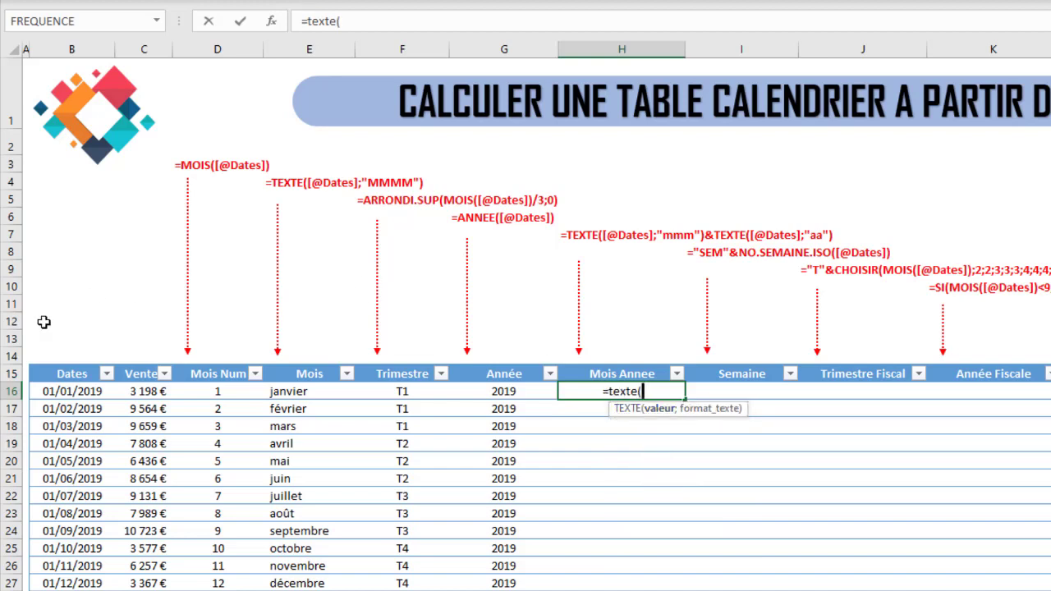
pyautogui.click(69, 391)
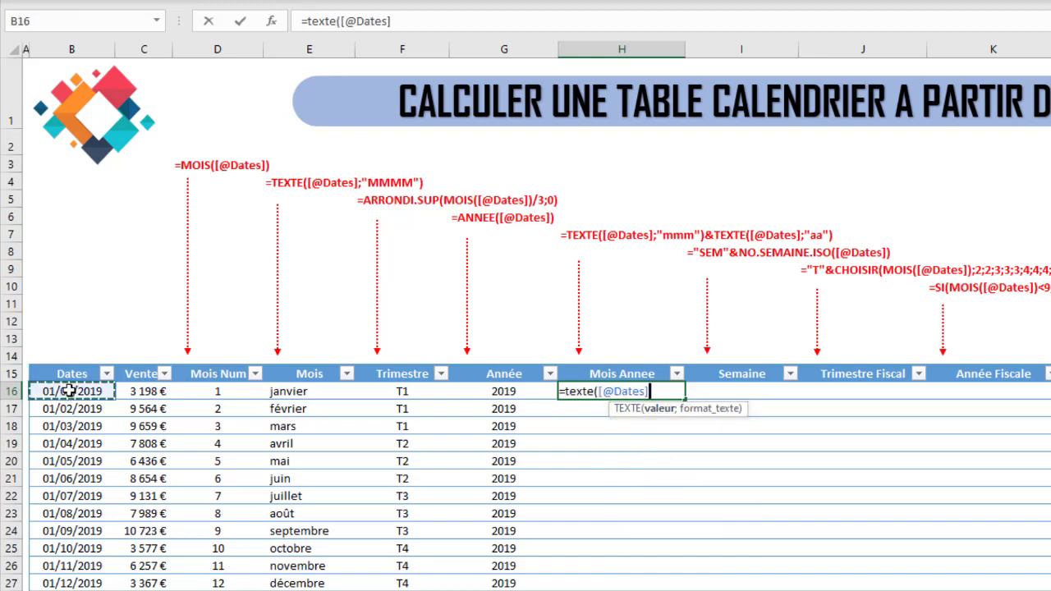
pyautogui.write(';"')
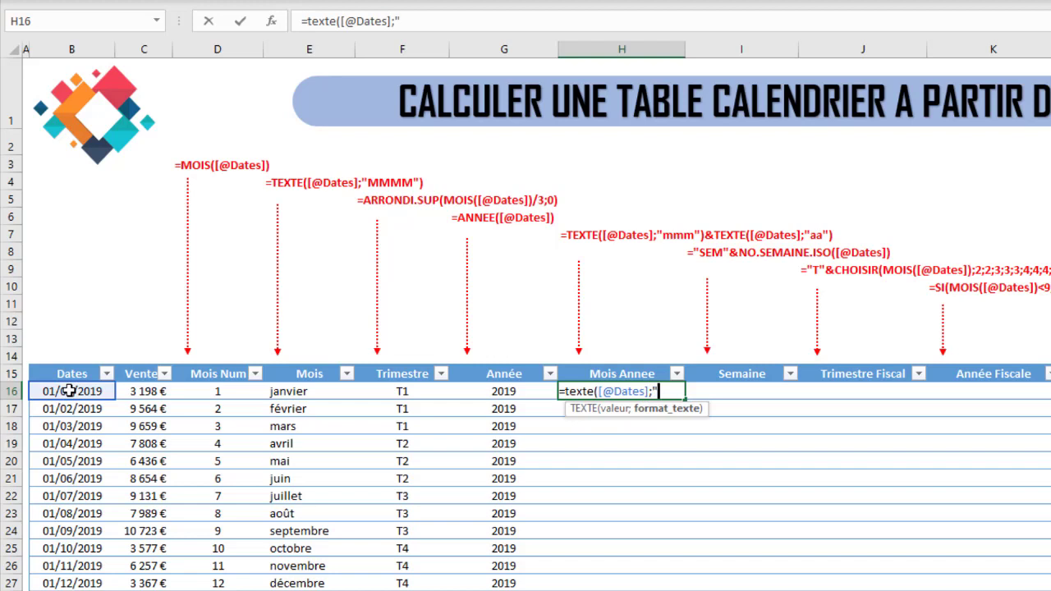
pyautogui.write('mmm')
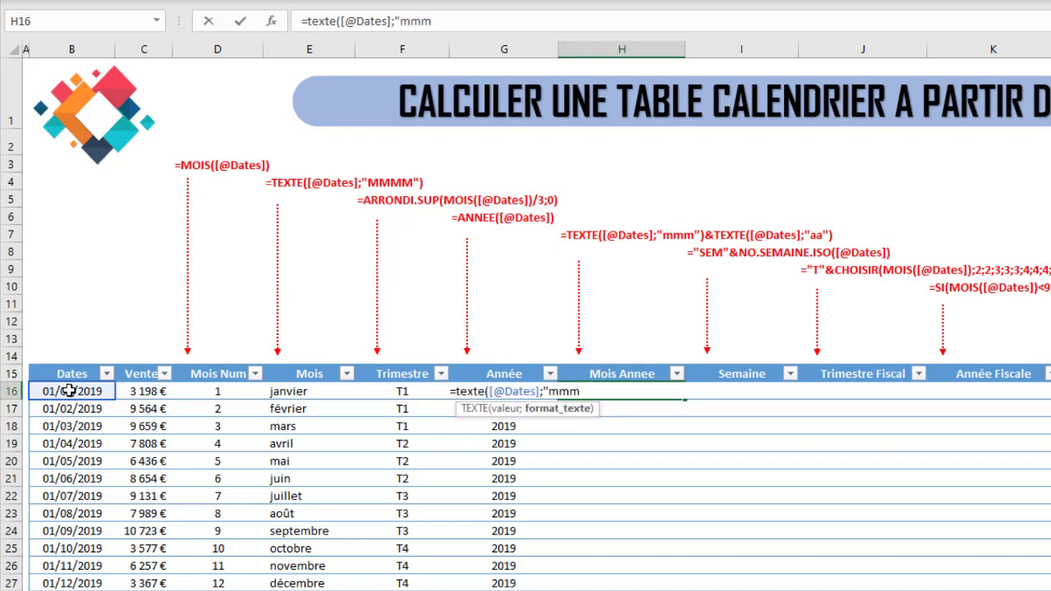
pyautogui.write('")')
pyautogui.press('Return')
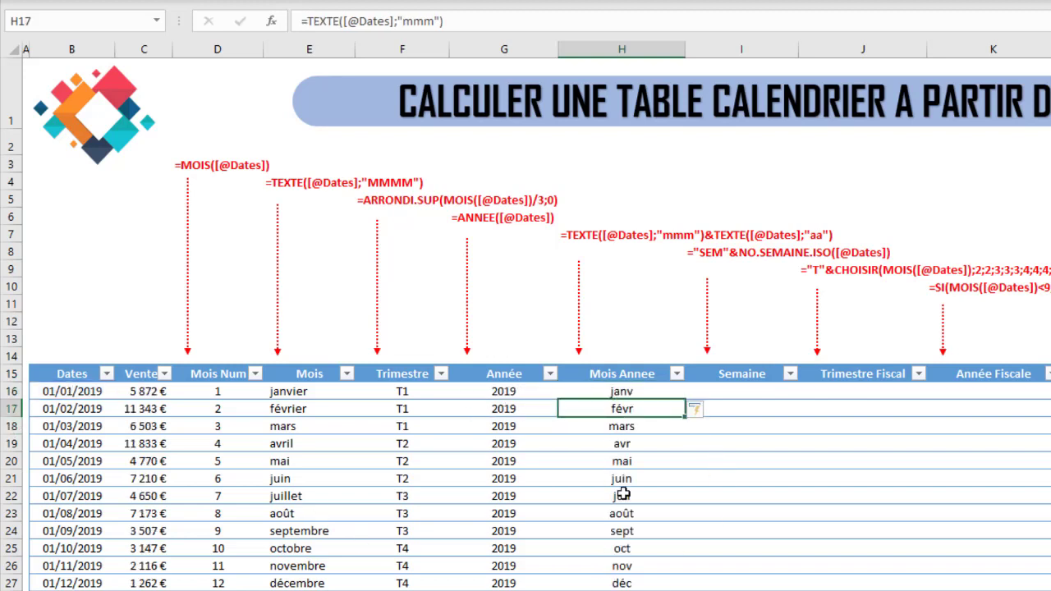
pyautogui.click(625, 393)
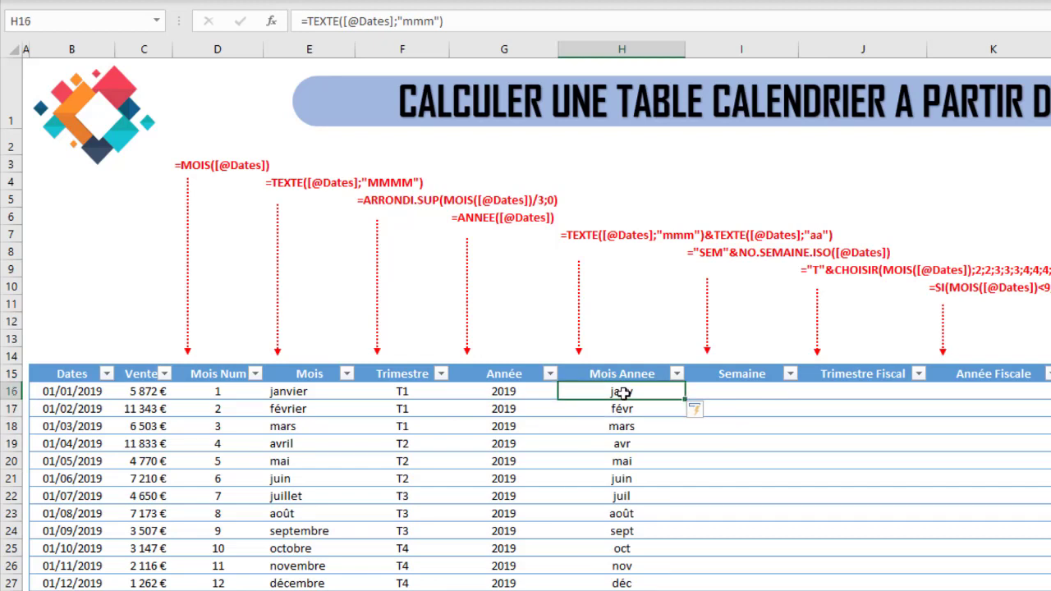
pyautogui.click(468, 23)
pyautogui.write('&')
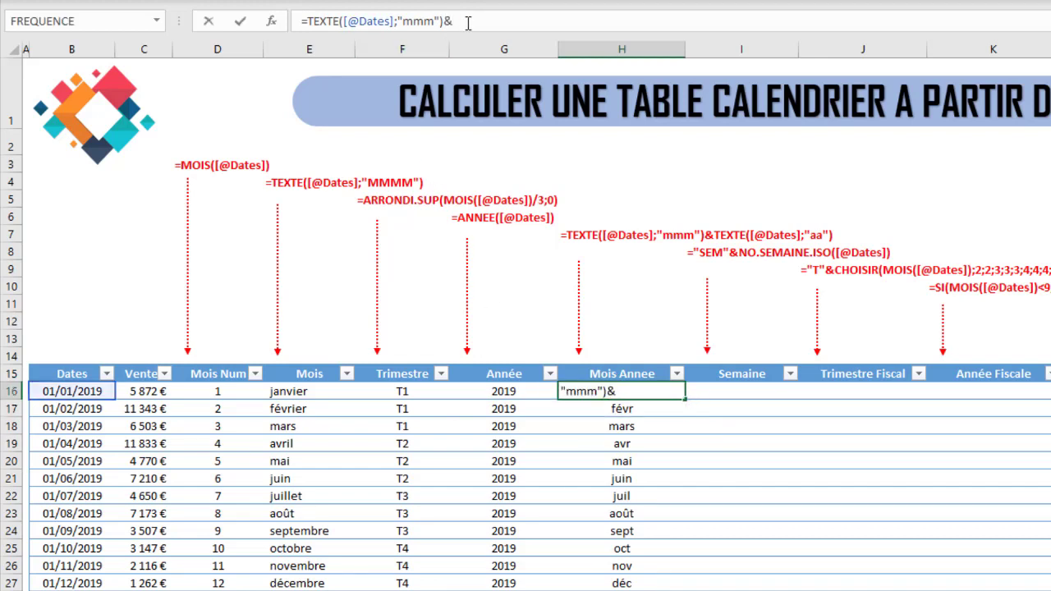
pyautogui.write('" "&texte(')
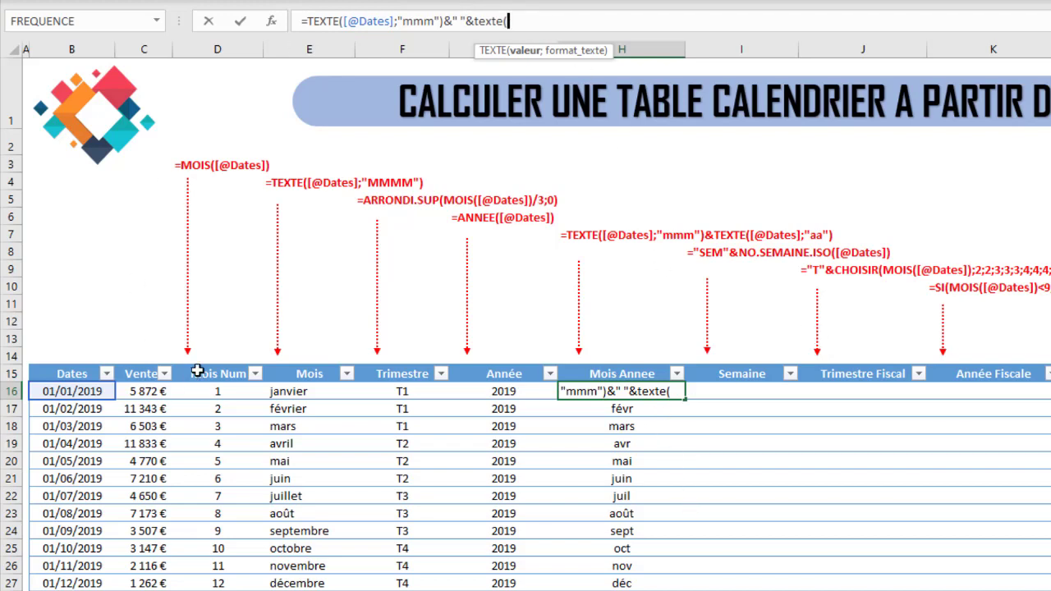
pyautogui.click(71, 391)
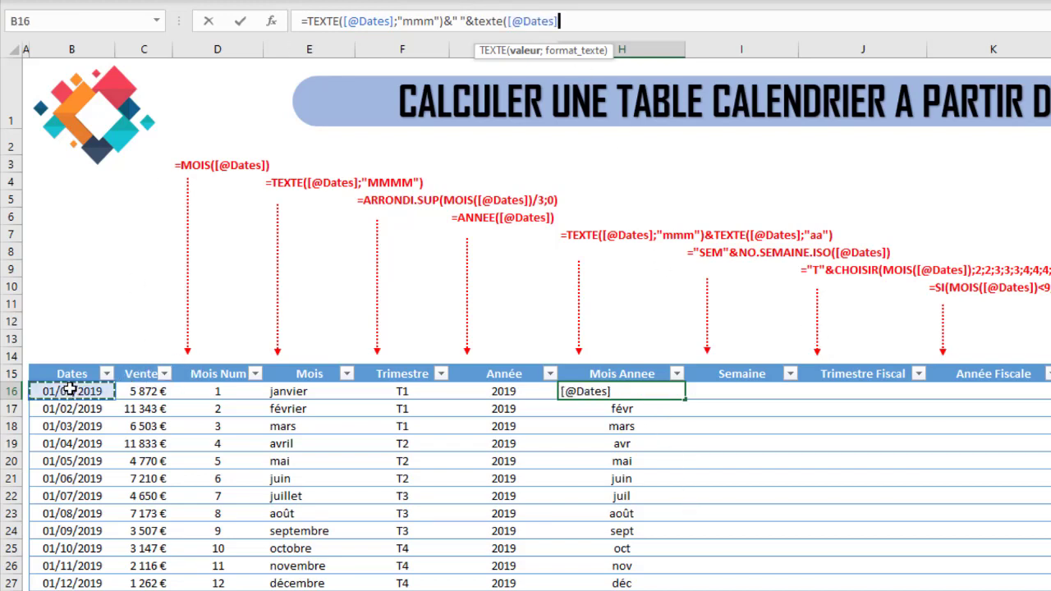
pyautogui.write(';"aa')
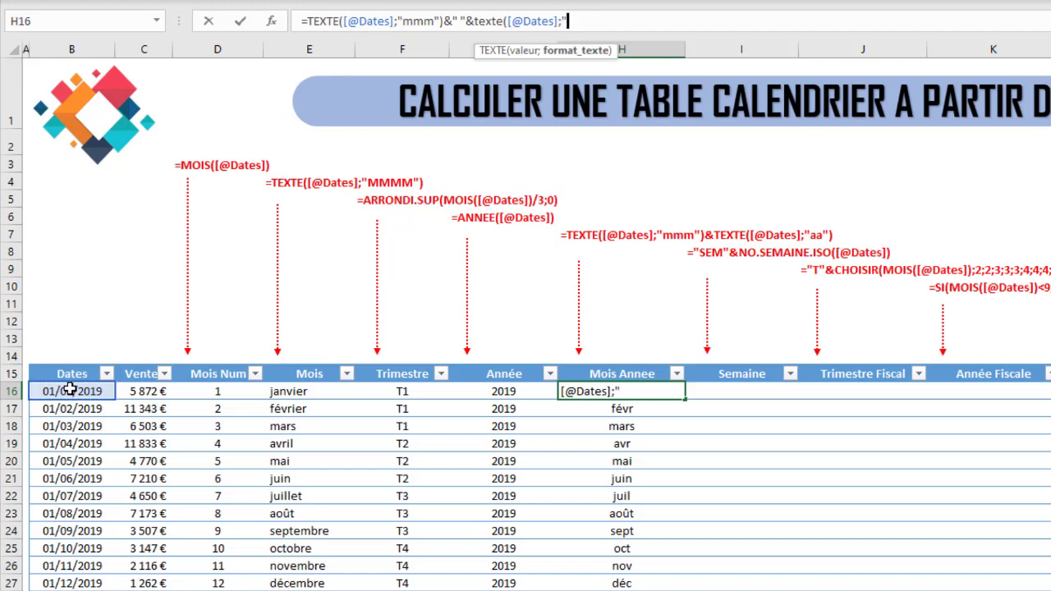
pyautogui.write('")')
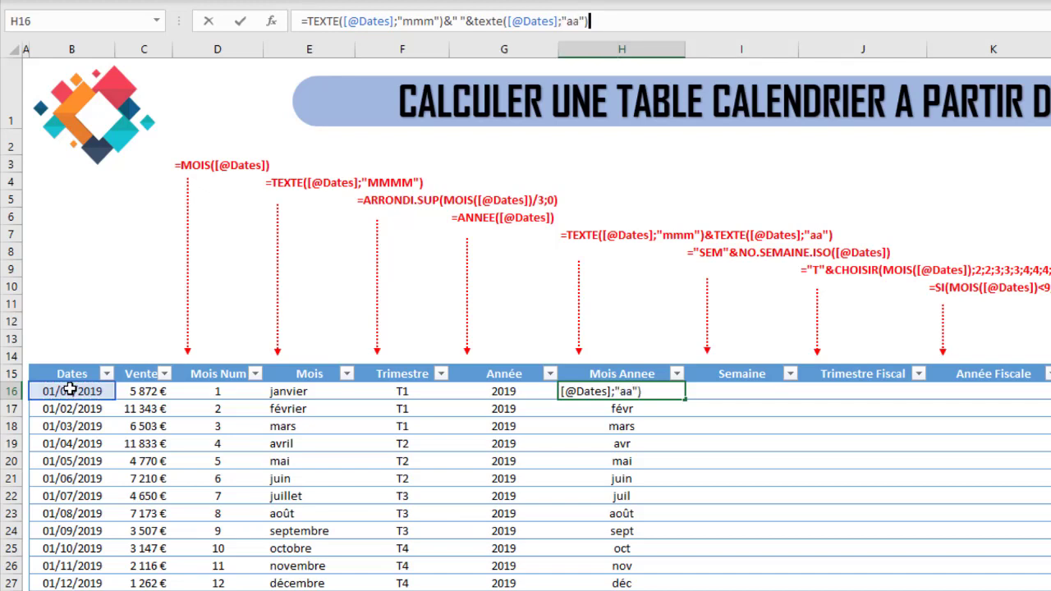
pyautogui.press('Return')
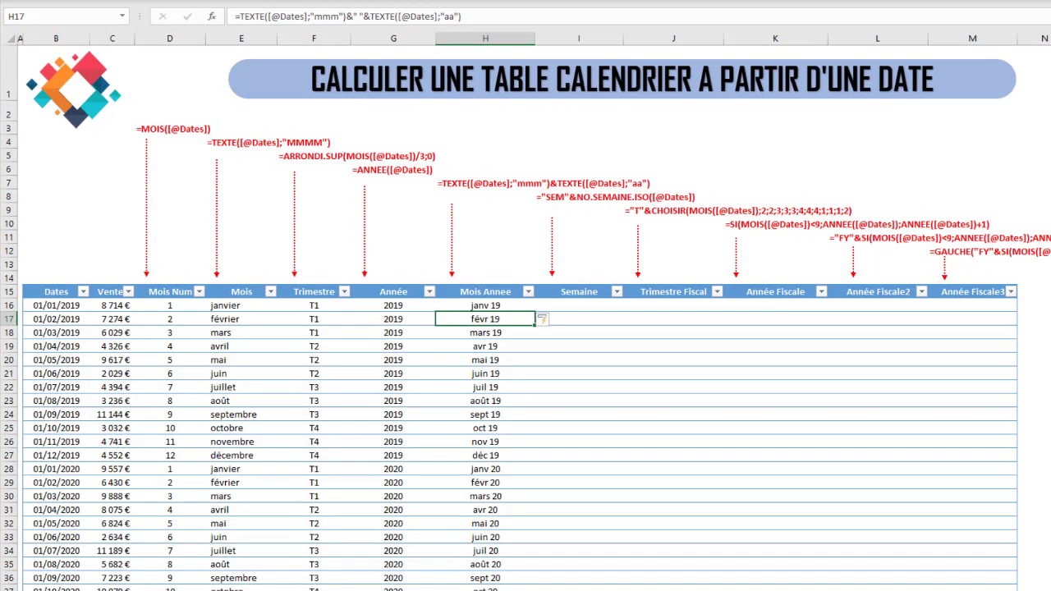
pyautogui.click(466, 303)
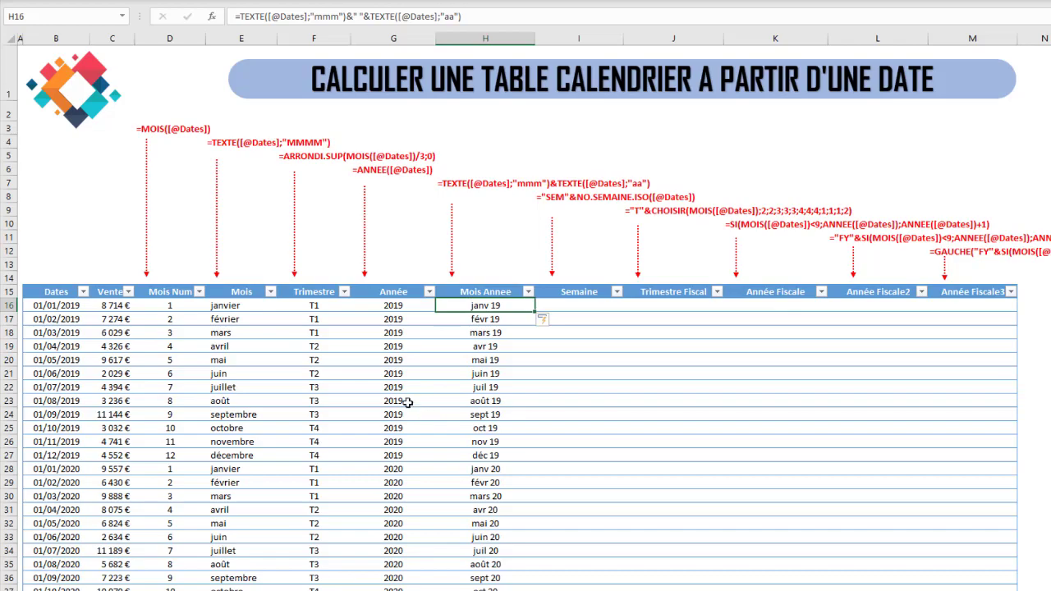
pyautogui.click(580, 294)
pyautogui.click(577, 307)
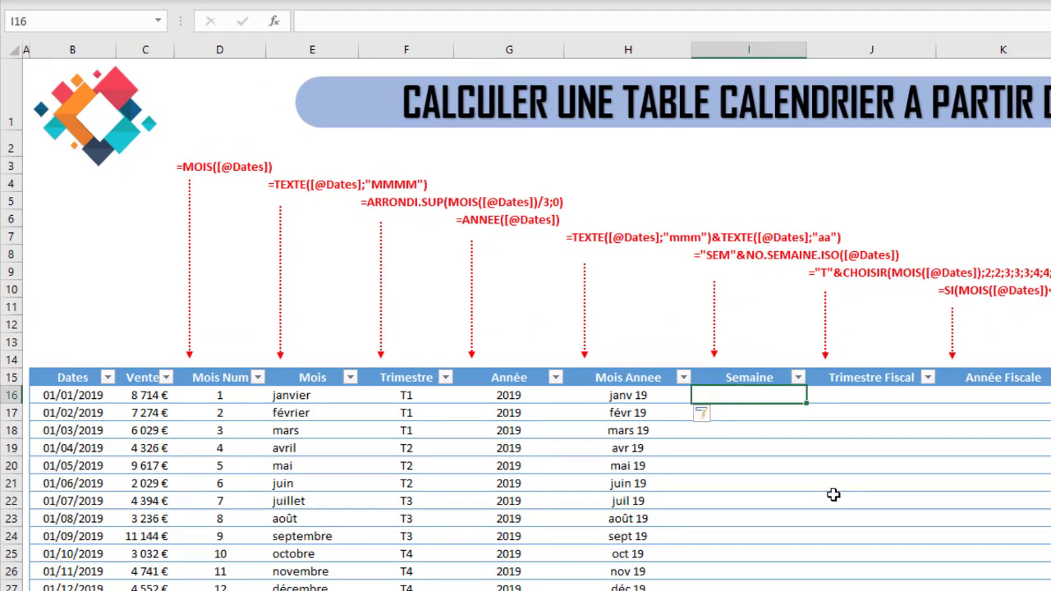
pyautogui.write('=no')
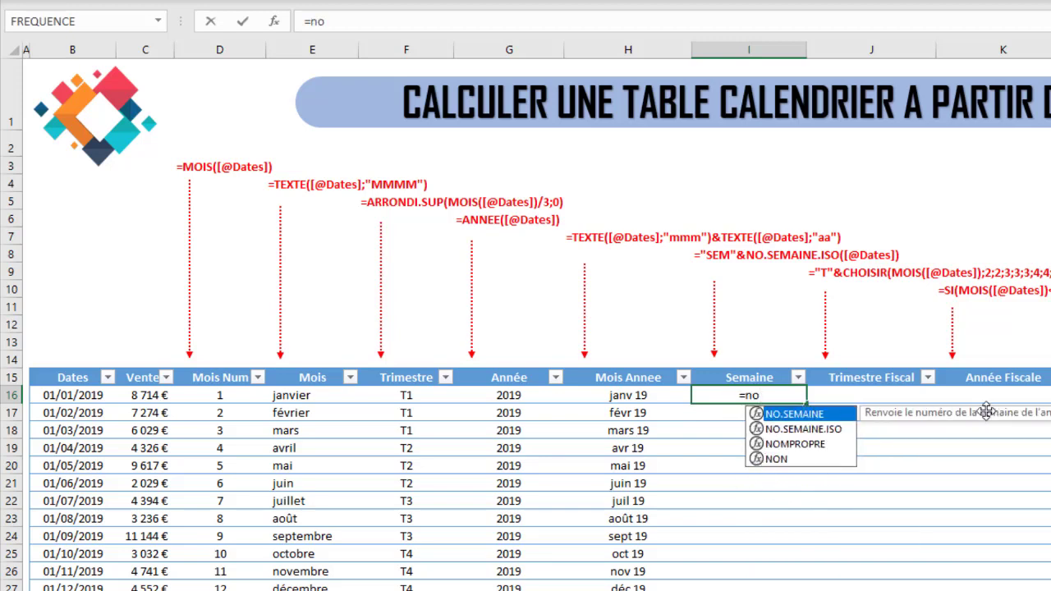
pyautogui.doubleClick(809, 429)
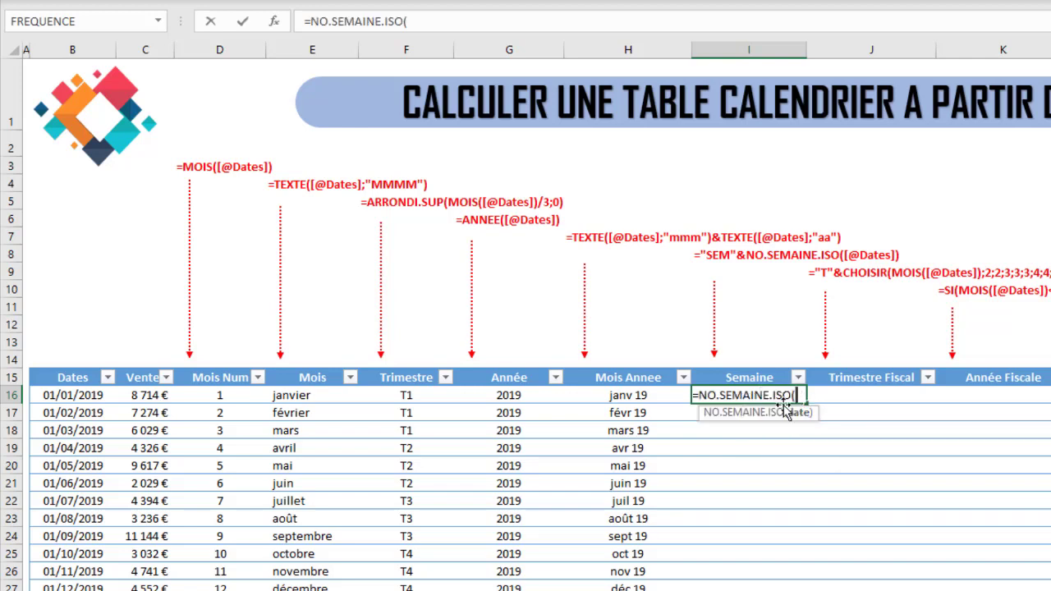
pyautogui.click(79, 399)
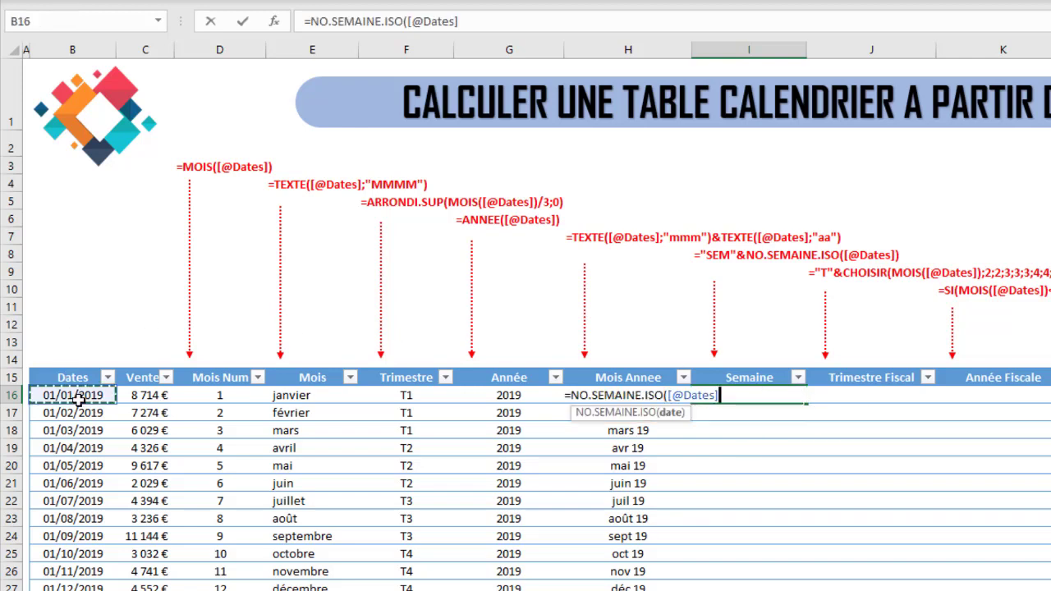
pyautogui.write(')')
pyautogui.press('Return')
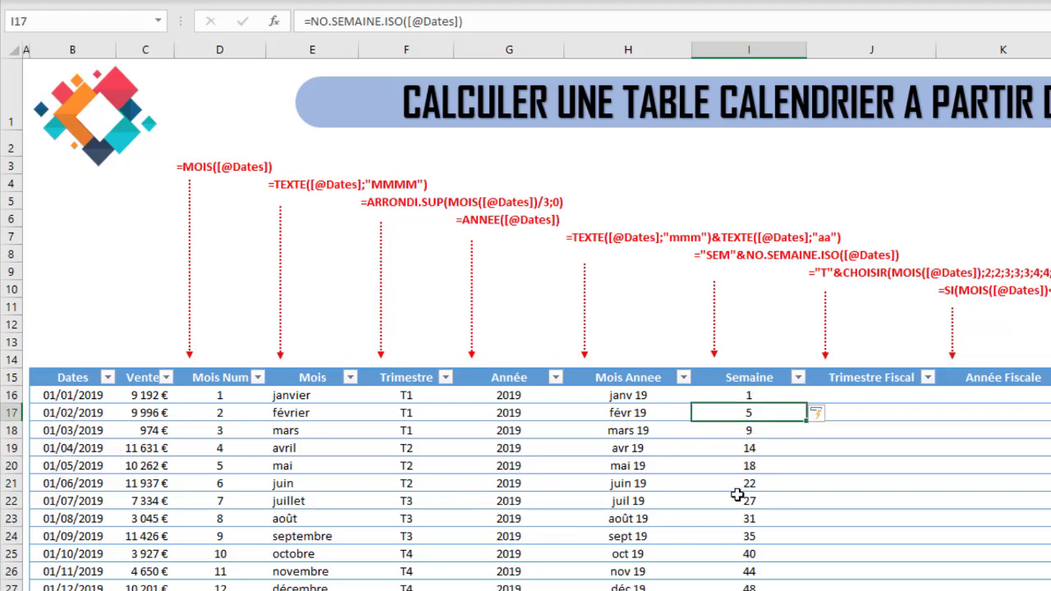
pyautogui.click(738, 396)
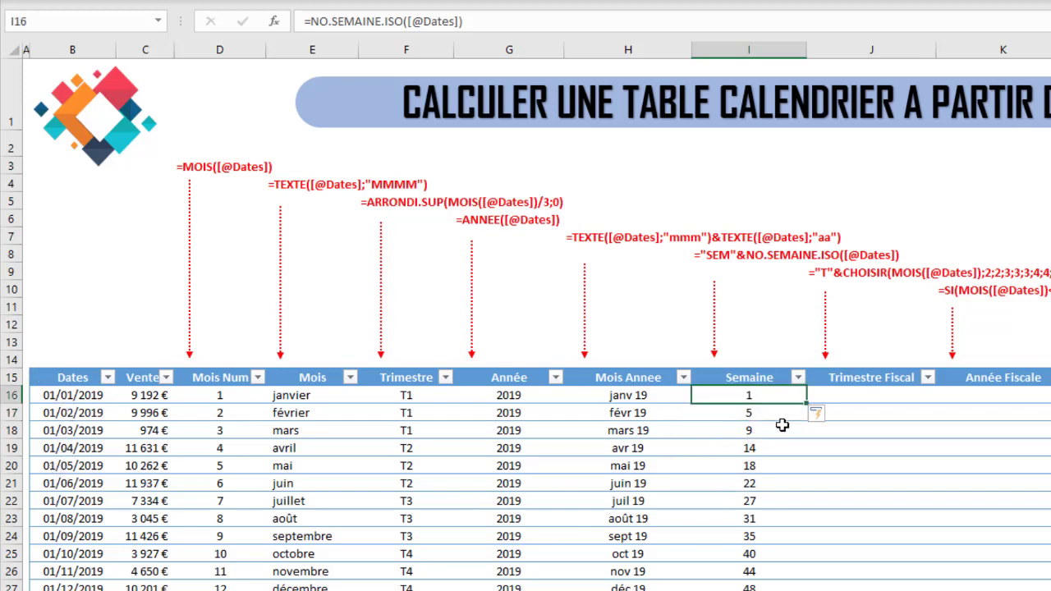
pyautogui.click(313, 25)
pyautogui.write('"SNO.S')
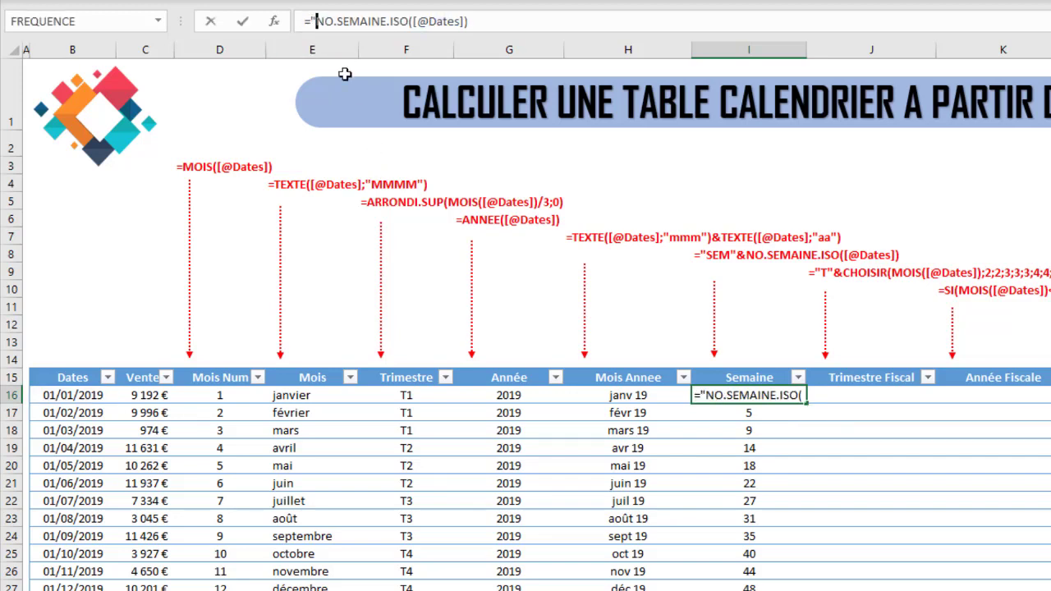
pyautogui.write('EM')
pyautogui.press('BackSpace')
pyautogui.press('BackSpace')
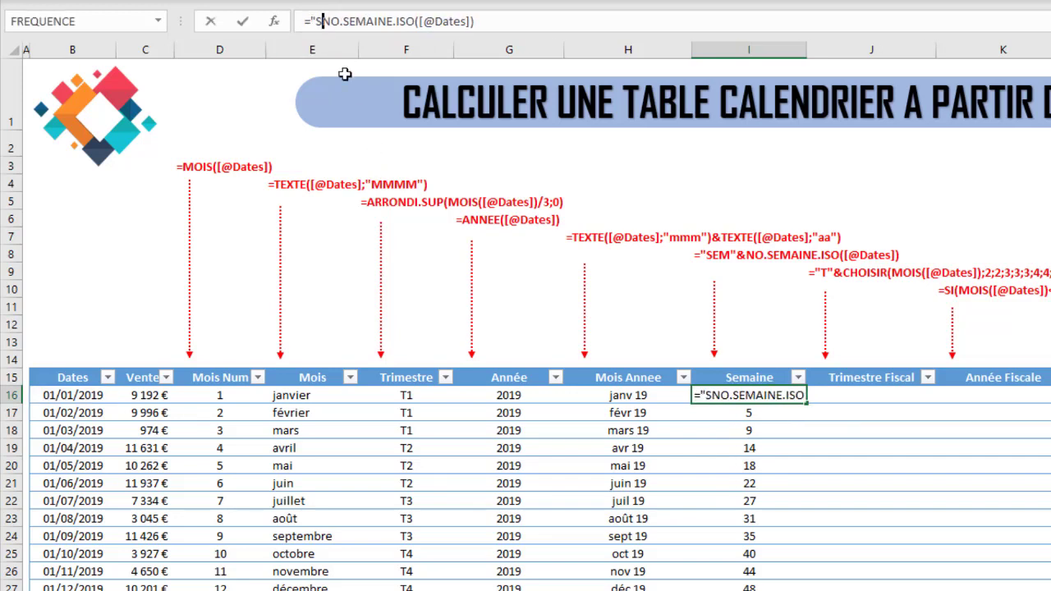
pyautogui.write('"')
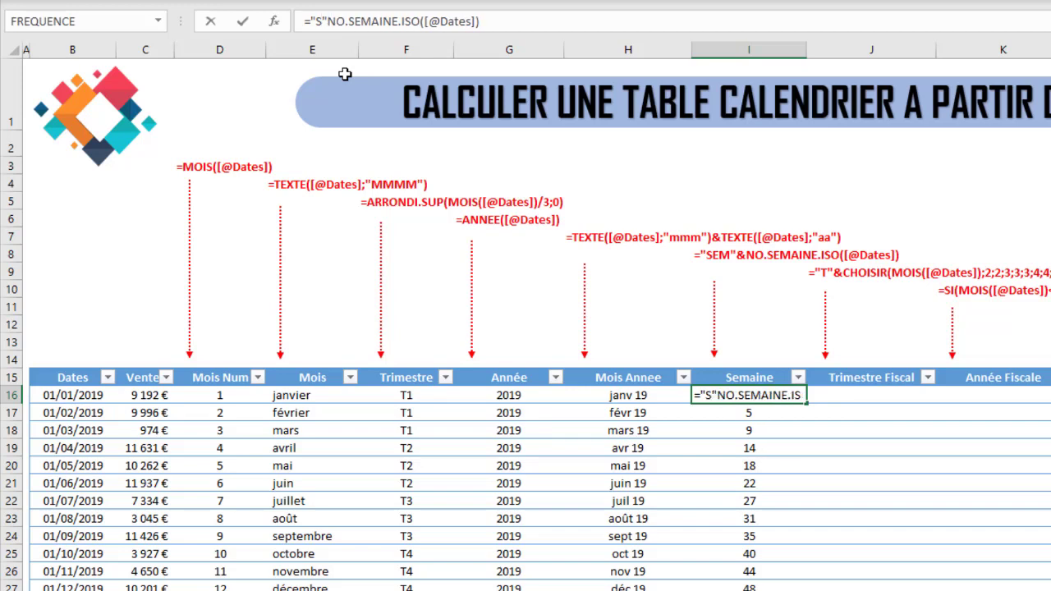
pyautogui.write('&')
pyautogui.press('Return')
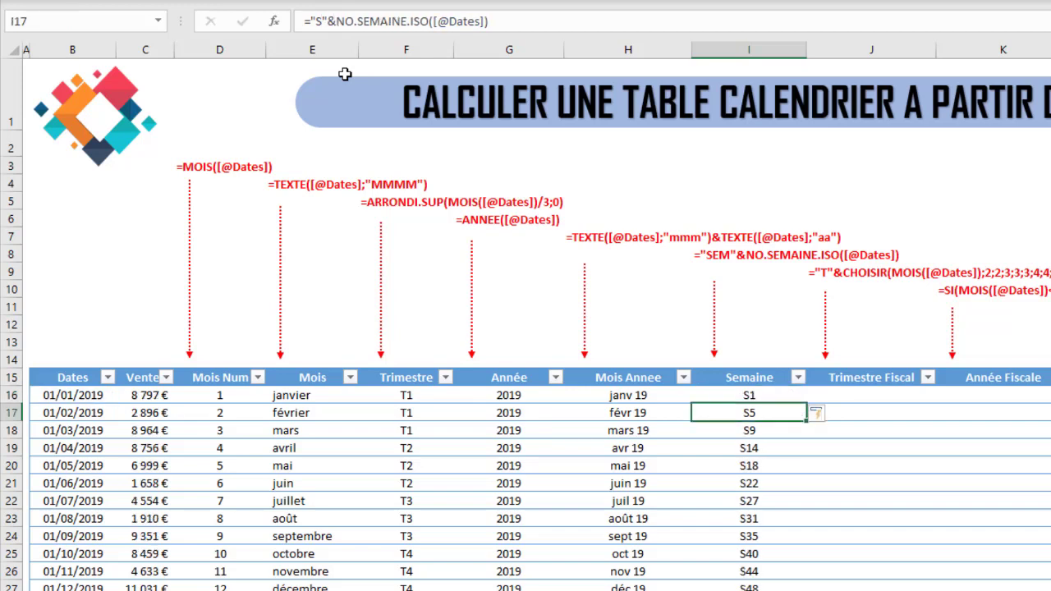
pyautogui.click(750, 394)
pyautogui.press('F2')
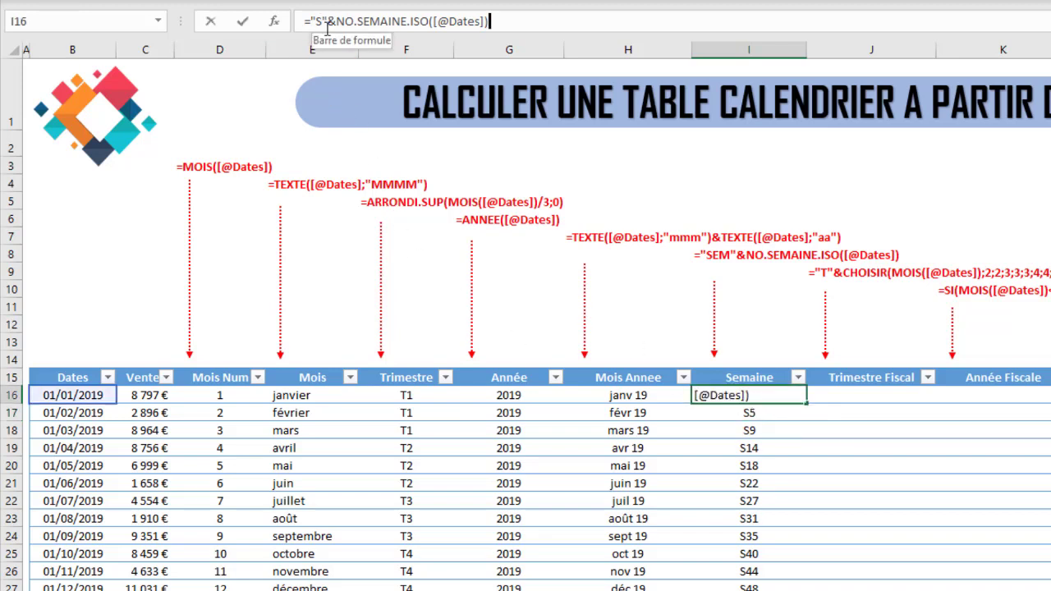
pyautogui.click(326, 23)
pyautogui.write('EM')
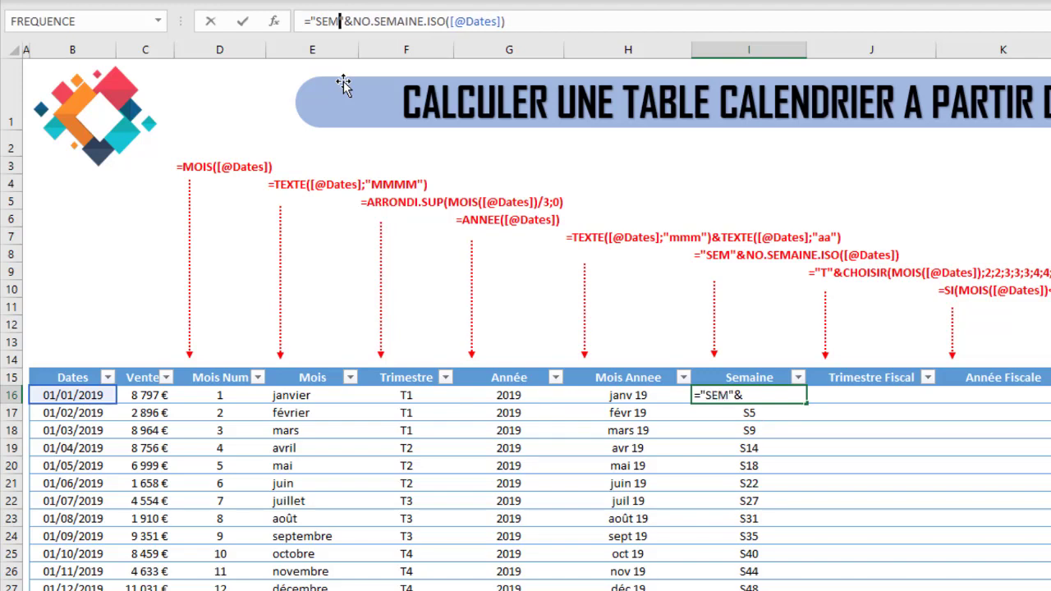
pyautogui.press('Return')
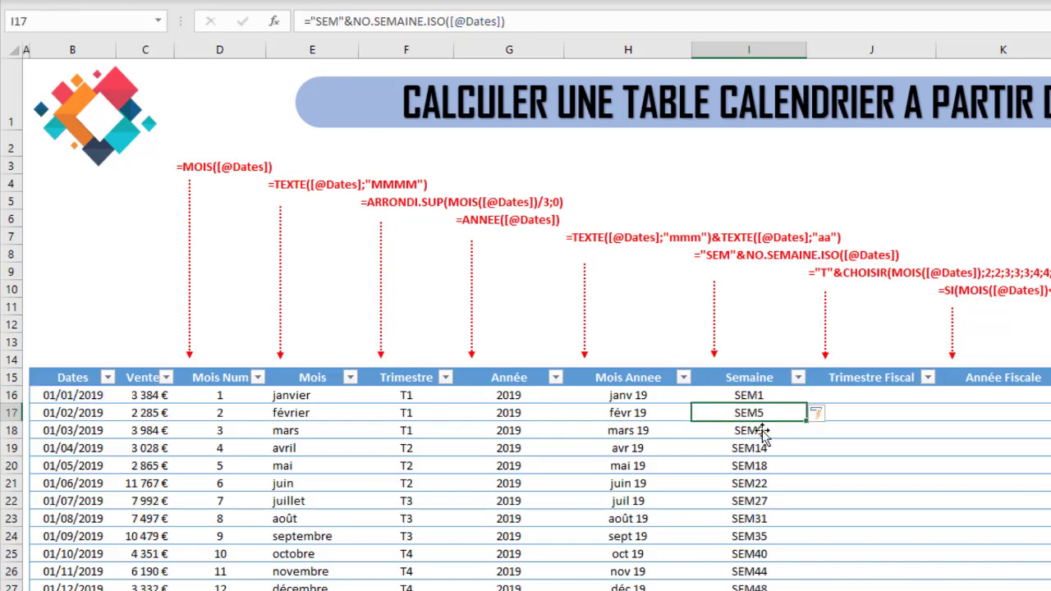
pyautogui.click(872, 392)
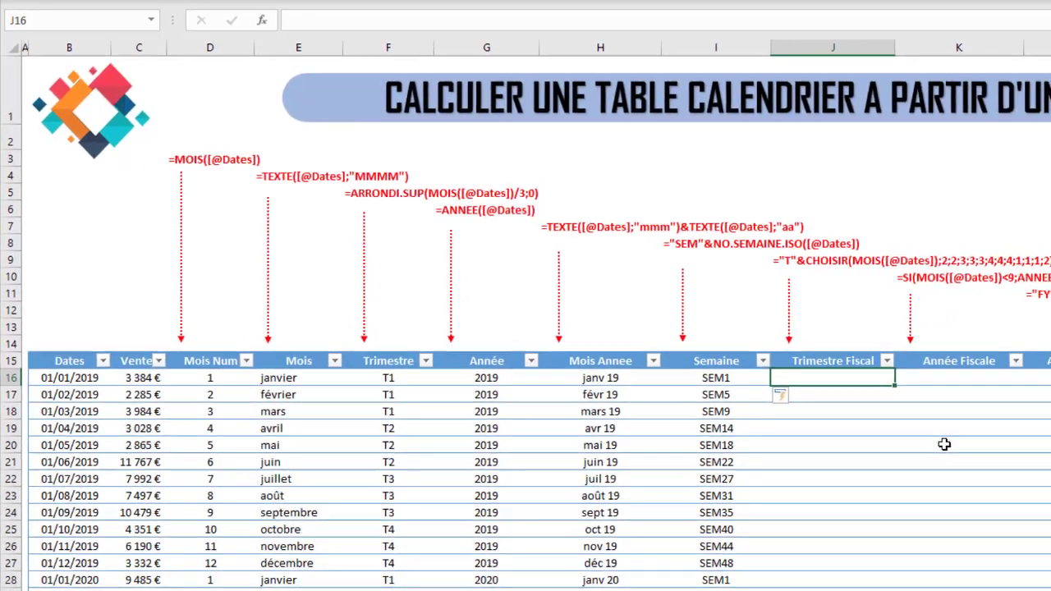
pyautogui.write('=chois')
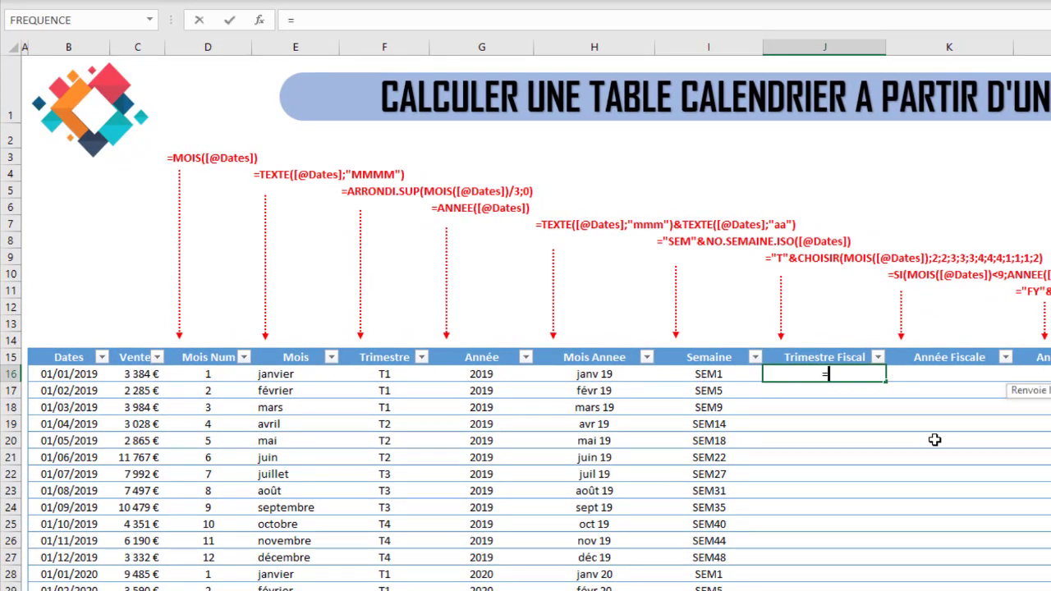
pyautogui.write('ir(')
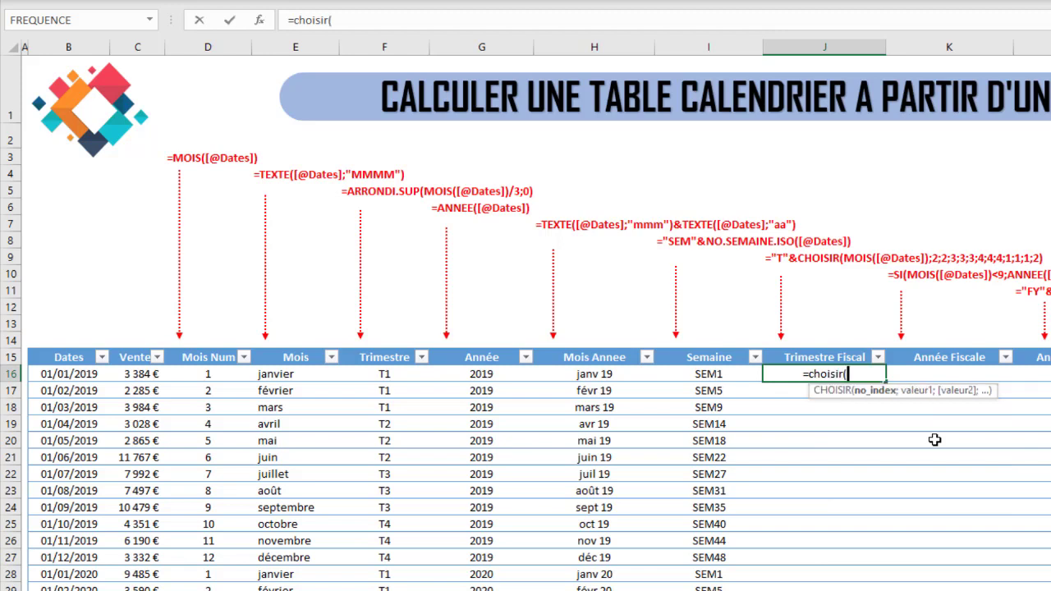
pyautogui.press('BackSpace')
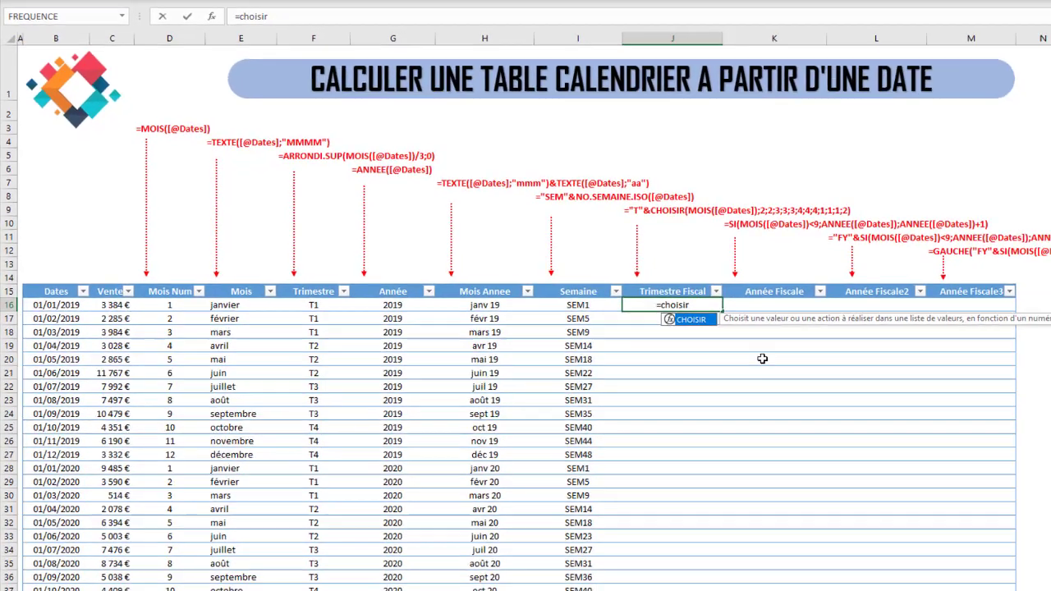
pyautogui.write('(')
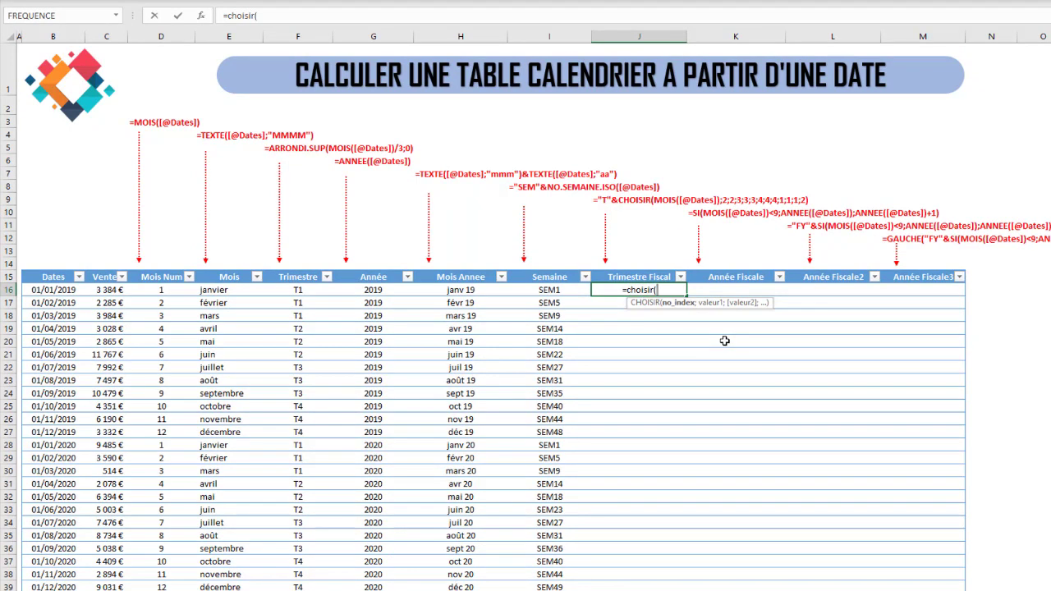
pyautogui.write('mois(')
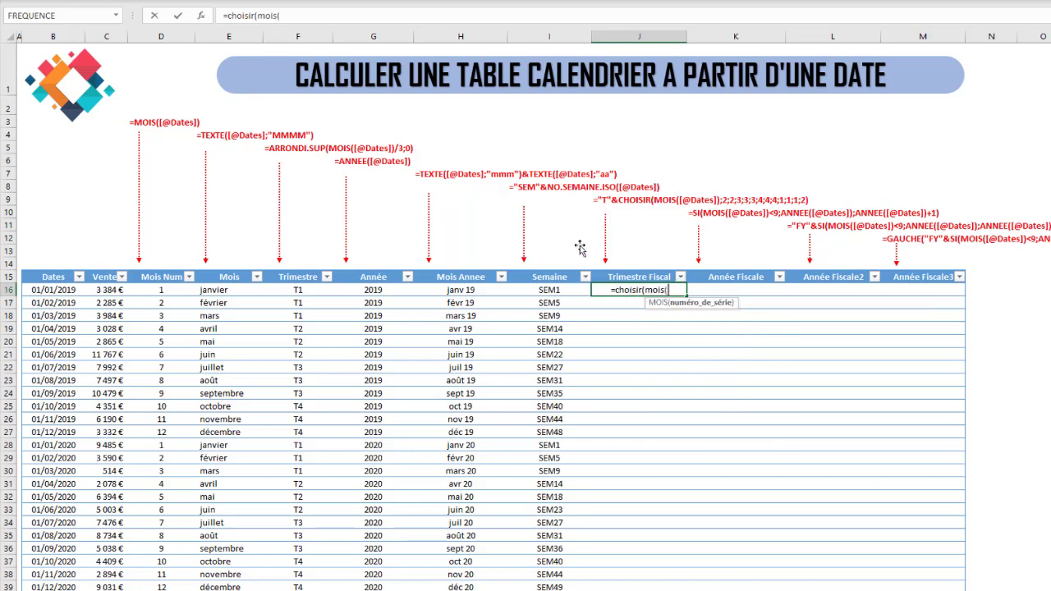
pyautogui.click(64, 286)
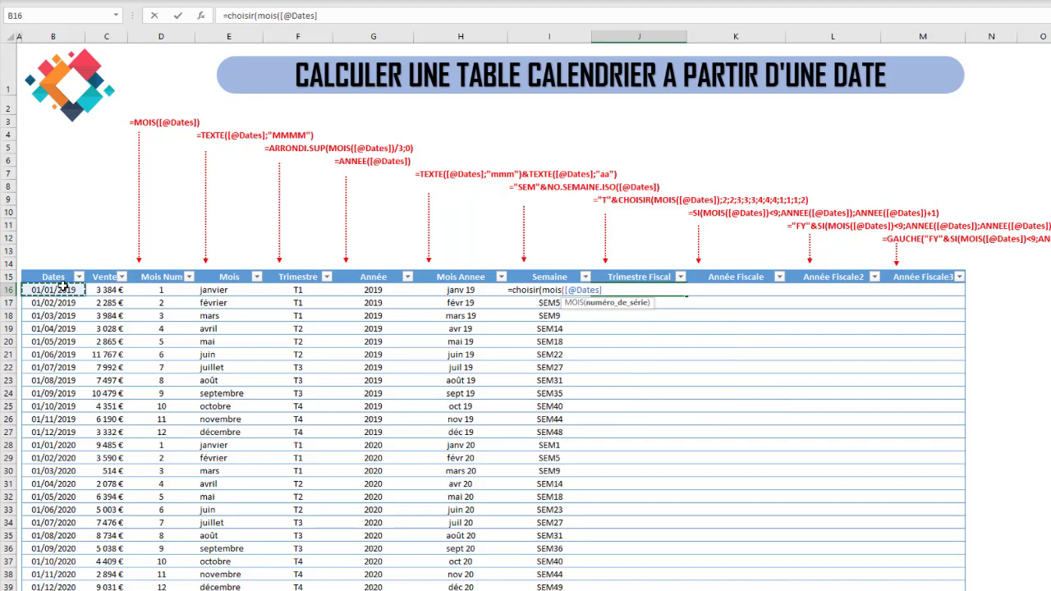
pyautogui.write(');')
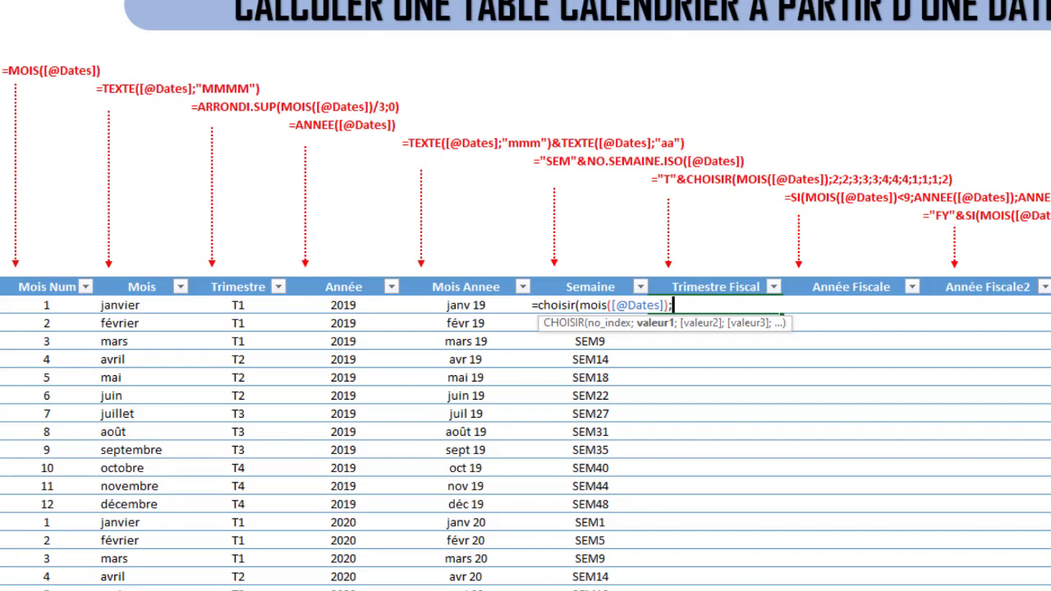
# - Add twelve placeholder values of 1, one per month, separated by semicolons, to the CHOISIR formula in J16
pyautogui.write('1;1')
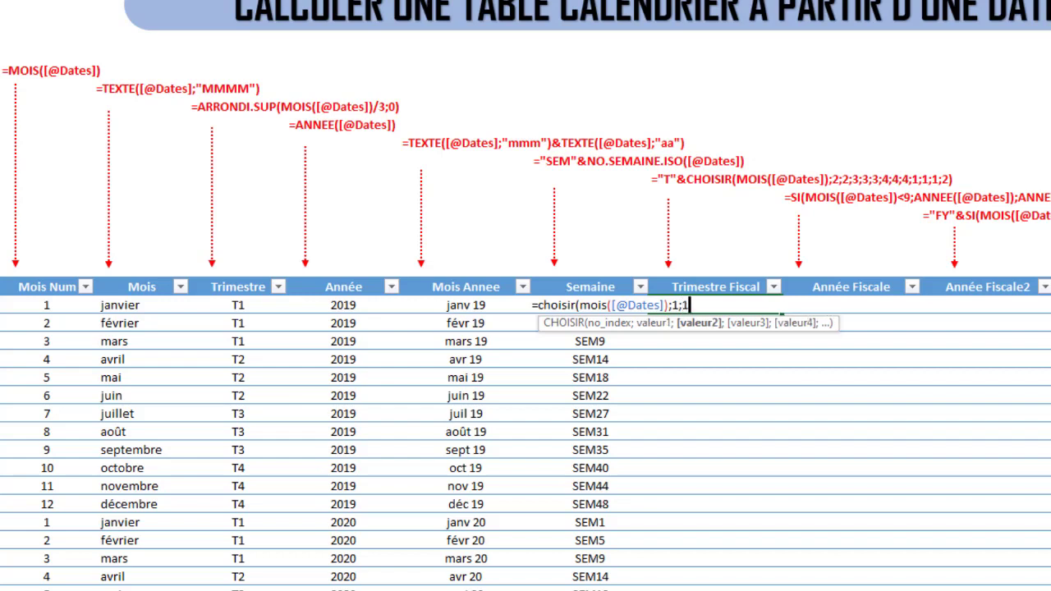
pyautogui.write(';1;1;1;1;1;1')
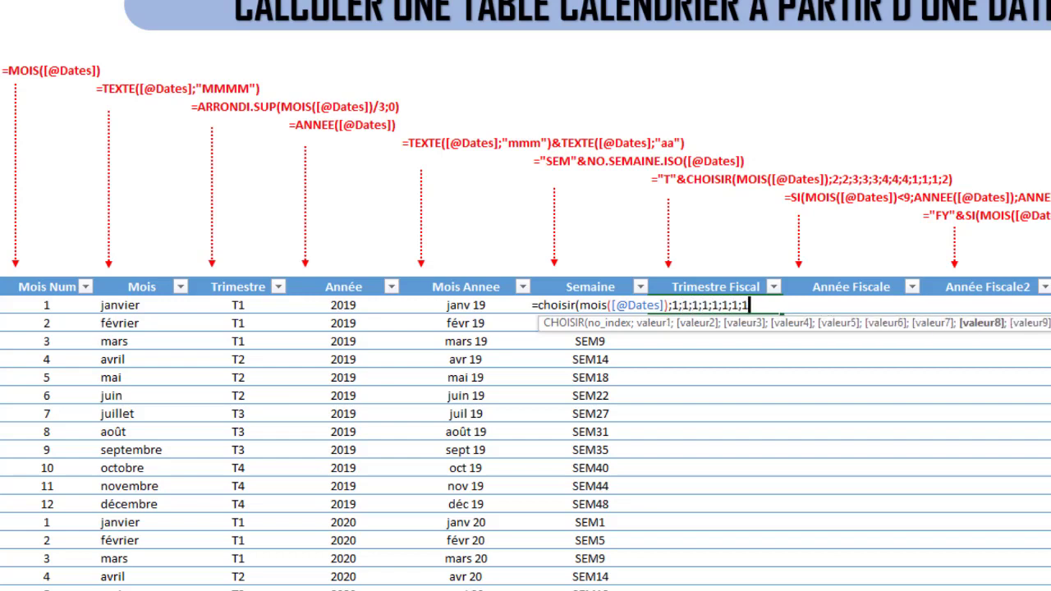
pyautogui.write(';1;1;1')
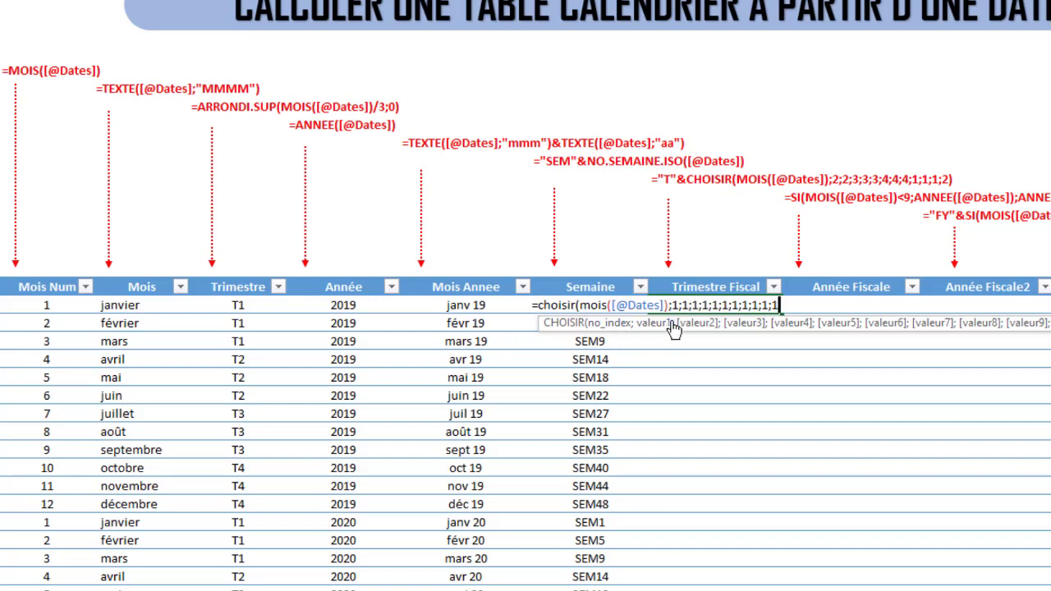
pyautogui.write(';1')
# - Set the twelfth CHOISIR value, for December, to 2 in the Trimestre Fiscal formula
pyautogui.click(675, 302)
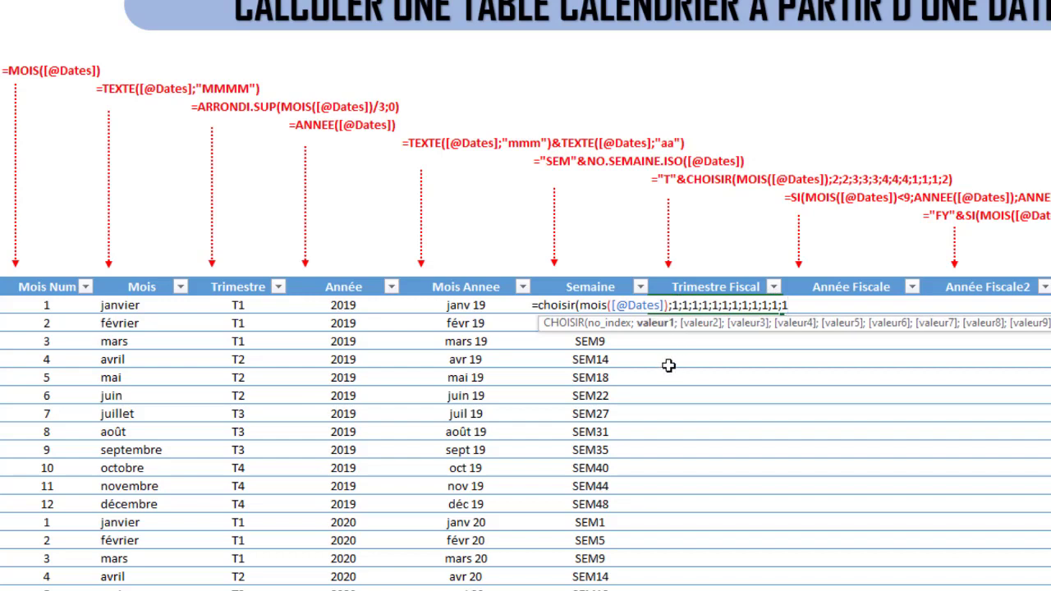
pyautogui.click(688, 303)
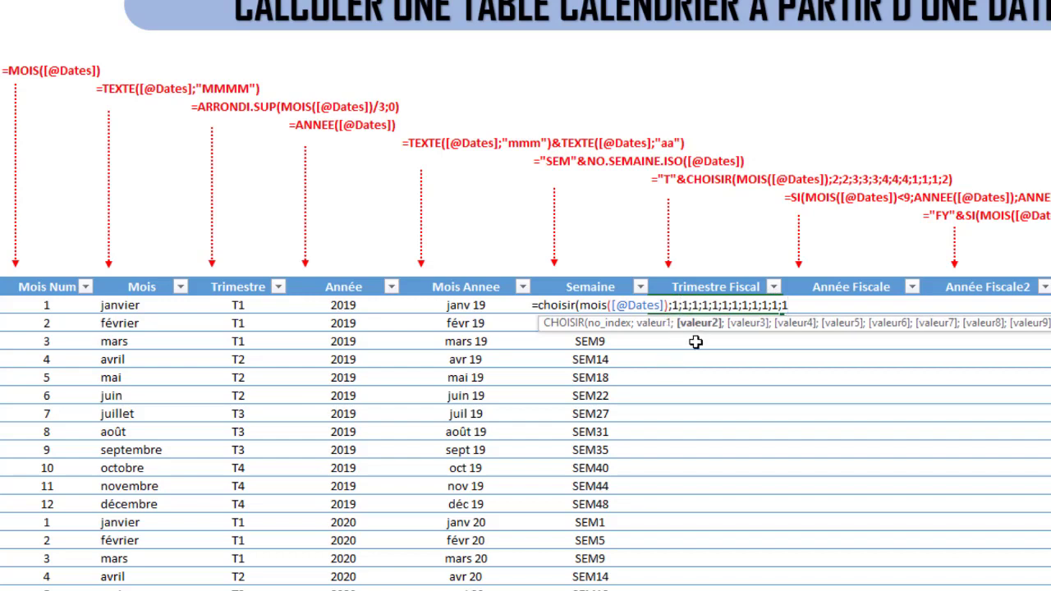
pyautogui.press('Right')
pyautogui.press('Right')
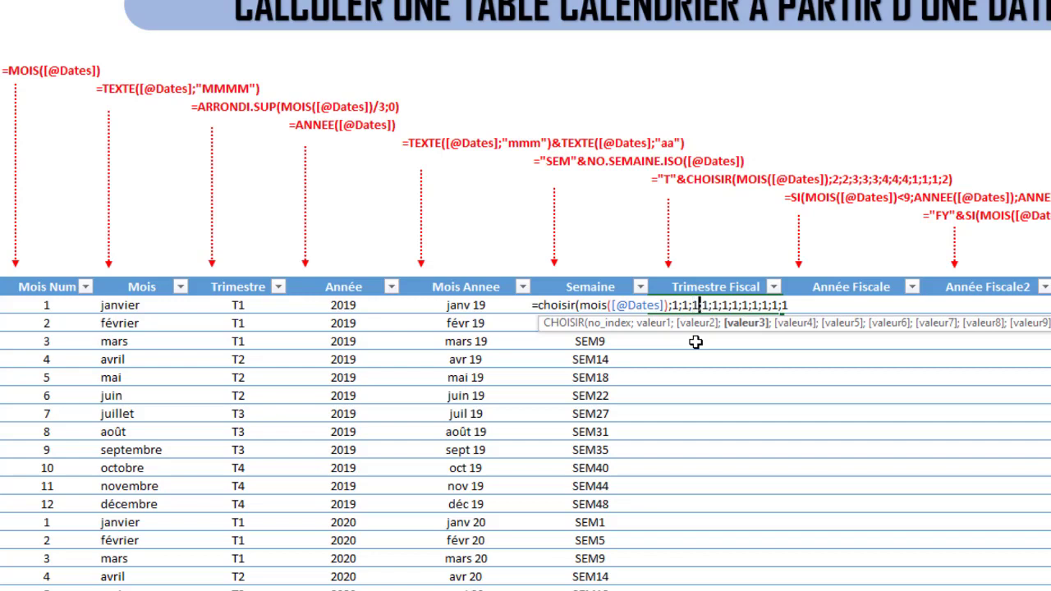
pyautogui.press('Right')
pyautogui.press('Right')
pyautogui.press('Right')
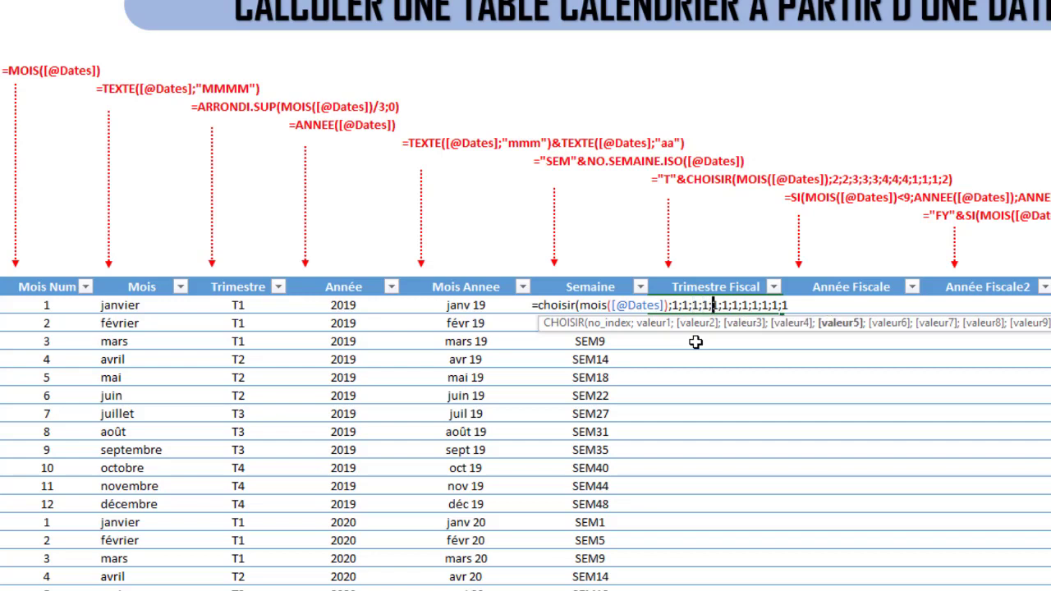
pyautogui.press('Right')
pyautogui.press('Right')
pyautogui.press('Right')
pyautogui.press('Right')
pyautogui.press('Right')
pyautogui.press('Right')
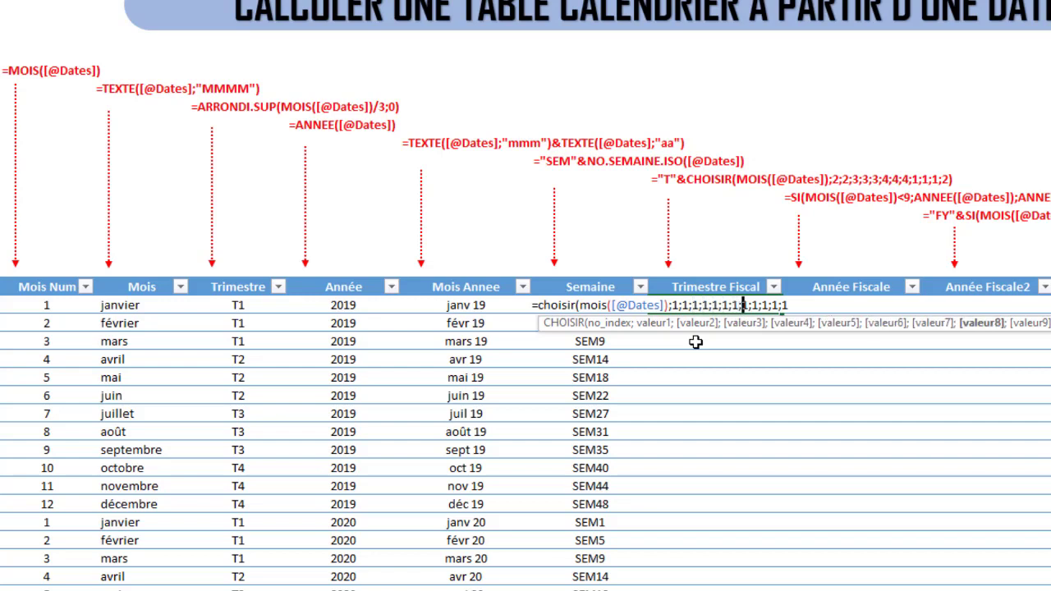
pyautogui.press('Right')
pyautogui.press('Right')
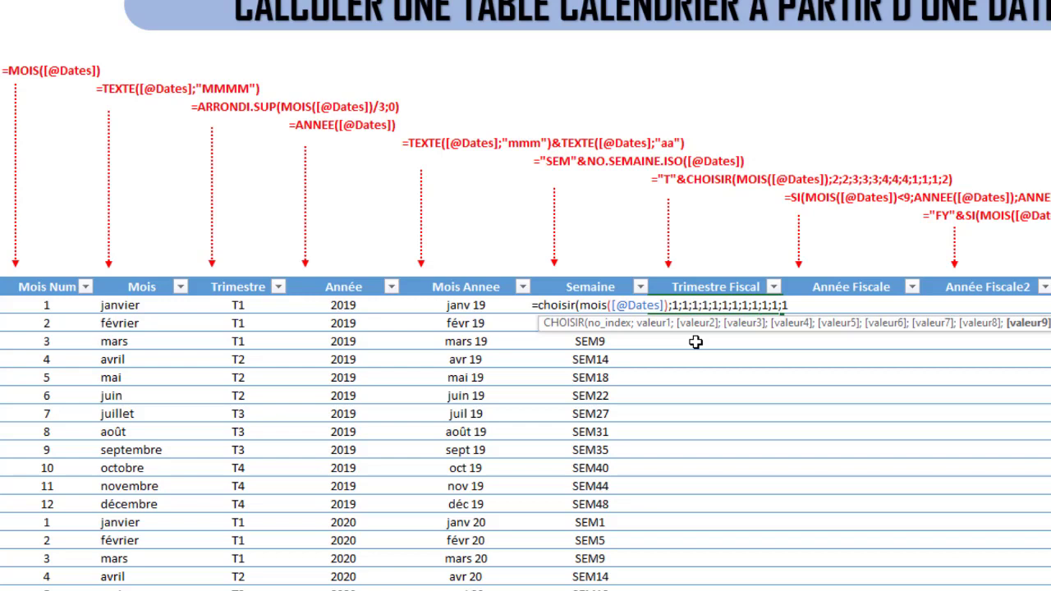
pyautogui.press('Right')
pyautogui.press('Right')
pyautogui.press('Right')
pyautogui.write('2')
pyautogui.press('Delete')
# - Set the first two CHOISIR values, for January and February, to 2
pyautogui.click(679, 305)
pyautogui.press('Delete')
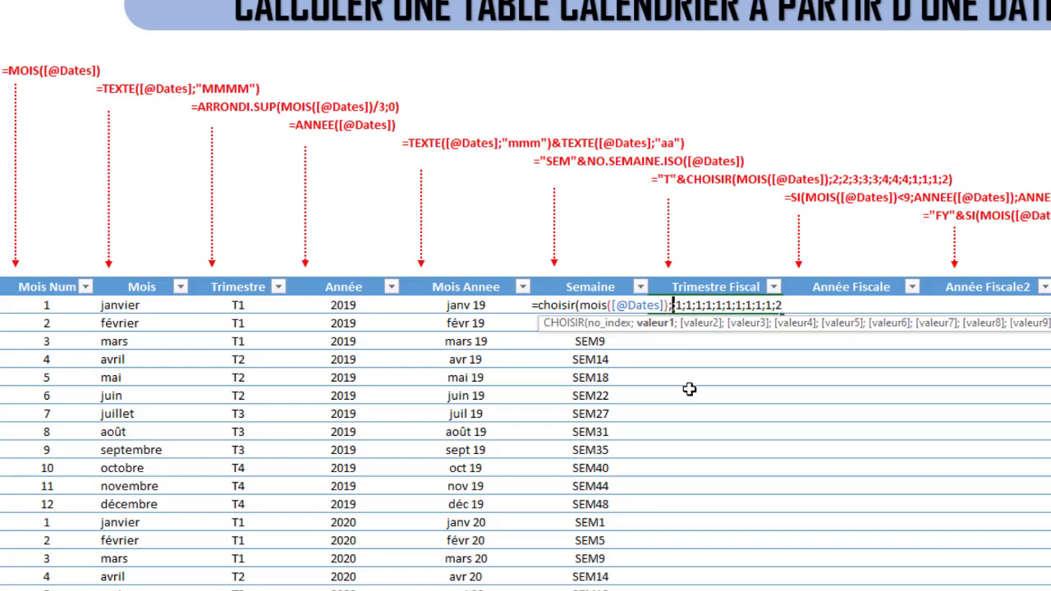
pyautogui.write('2;')
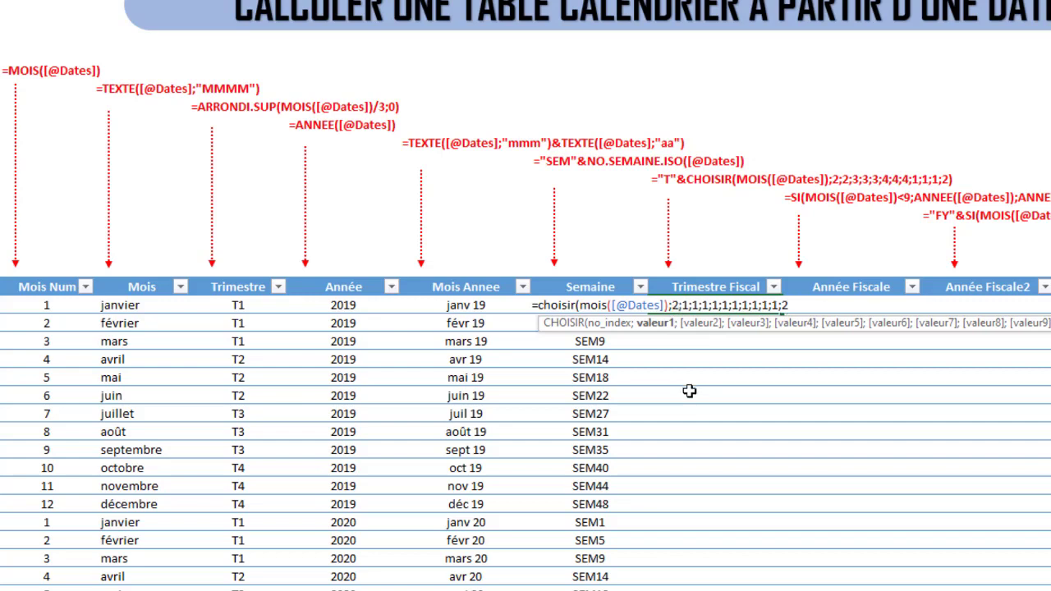
pyautogui.click(689, 305)
pyautogui.press('BackSpace')
pyautogui.write('2')
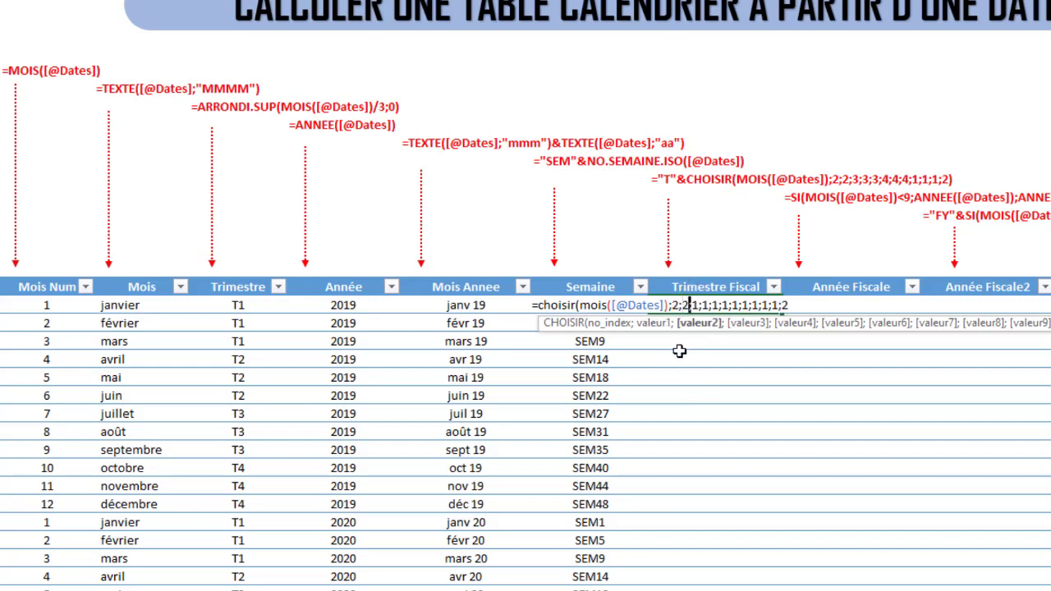
# - Set the third, fourth and fifth CHOISIR values, for March to May, to 3
pyautogui.click(701, 305)
pyautogui.press('BackSpace')
pyautogui.write('3')
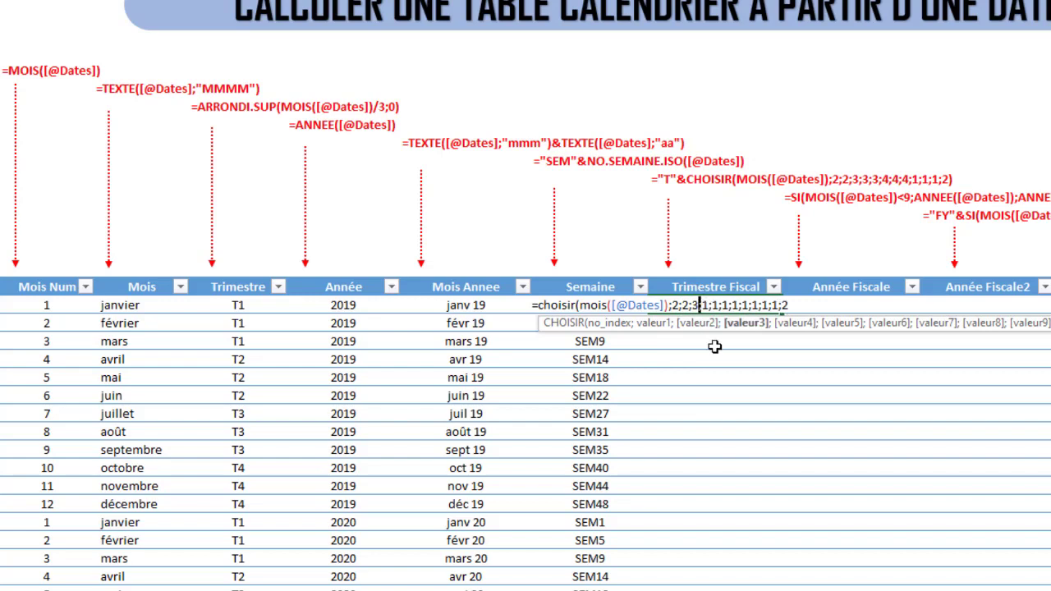
pyautogui.click(709, 305)
pyautogui.press('BackSpace')
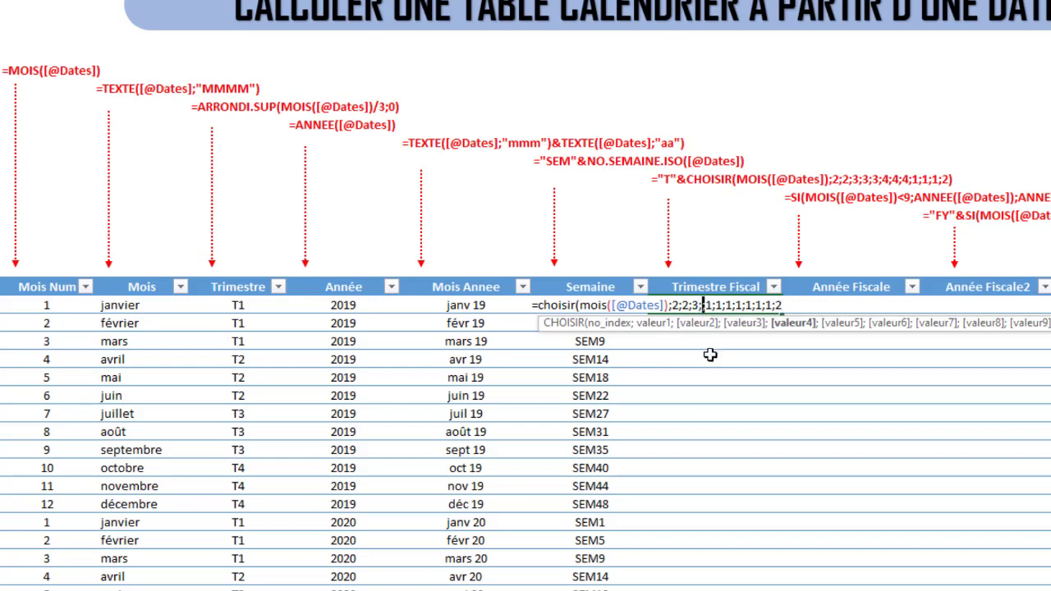
pyautogui.write('3;')
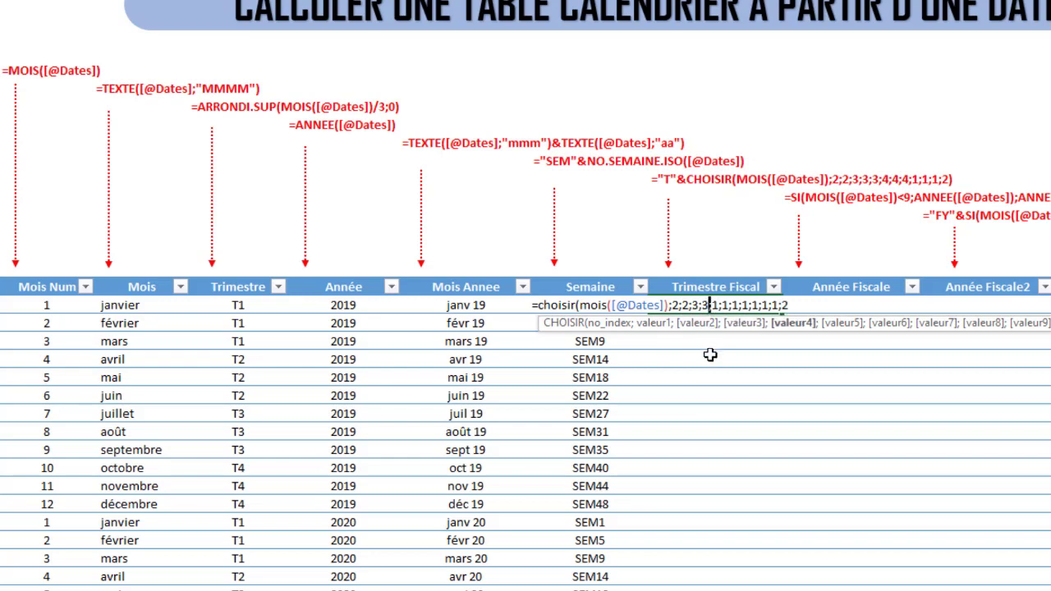
pyautogui.click(720, 305)
pyautogui.press('BackSpace')
pyautogui.write('3')
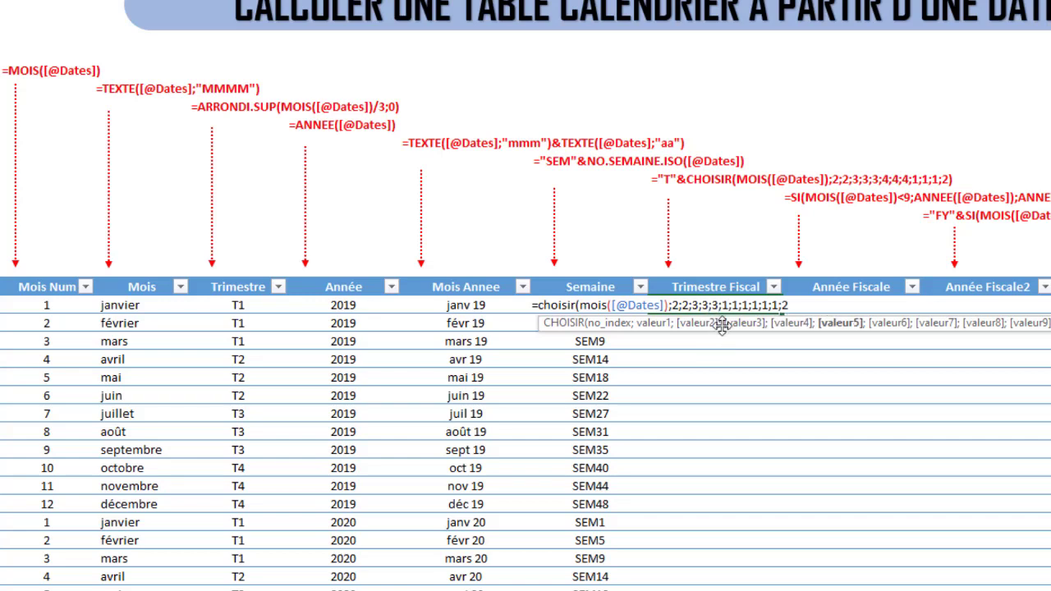
pyautogui.click(722, 304)
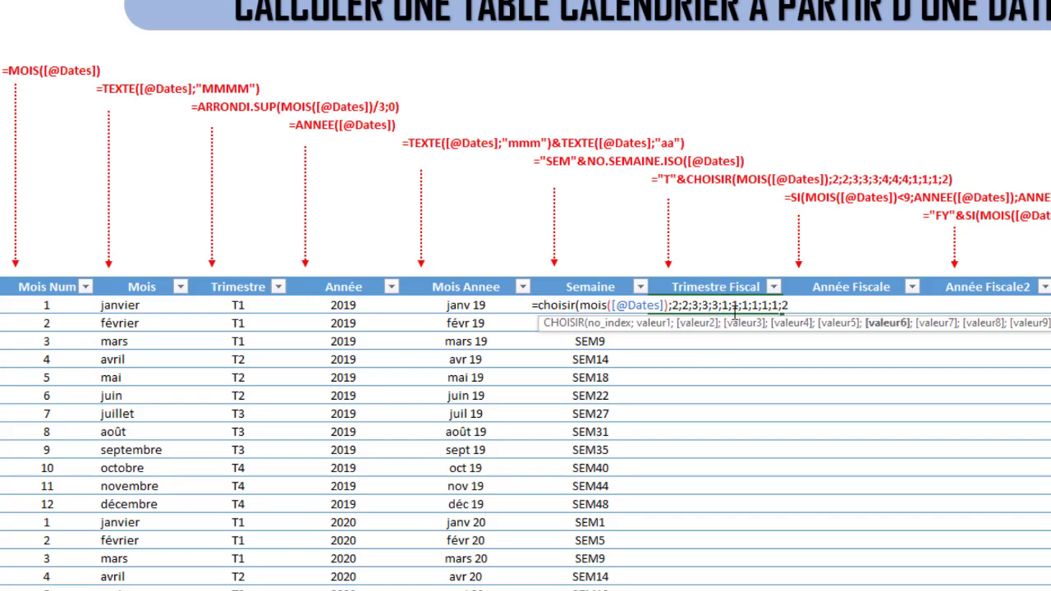
pyautogui.press('Delete')
pyautogui.write('4')
pyautogui.click(740, 305)
pyautogui.press('BackSpace')
pyautogui.write('4')
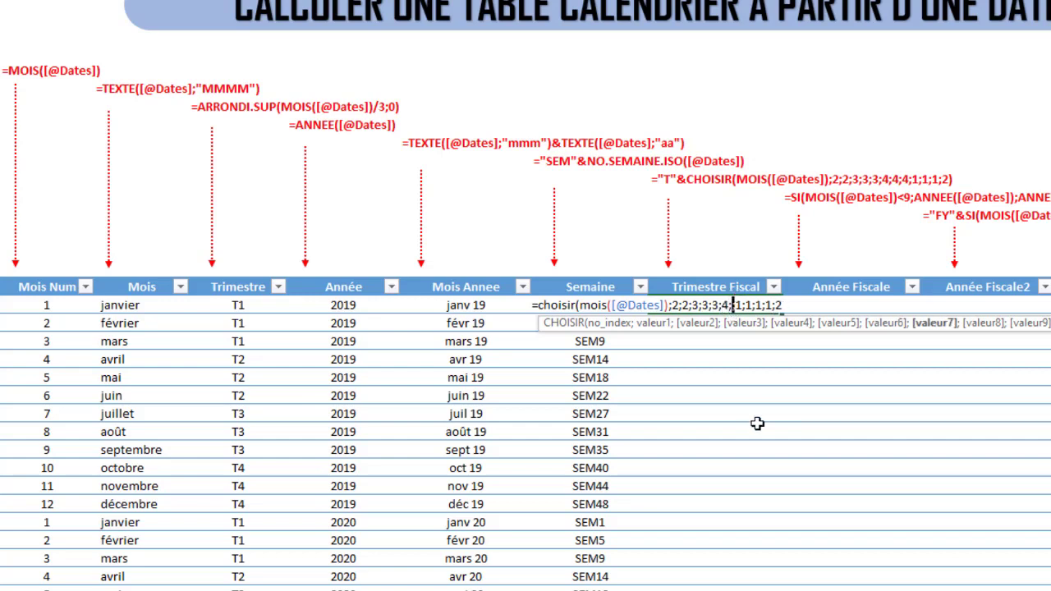
pyautogui.click(750, 305)
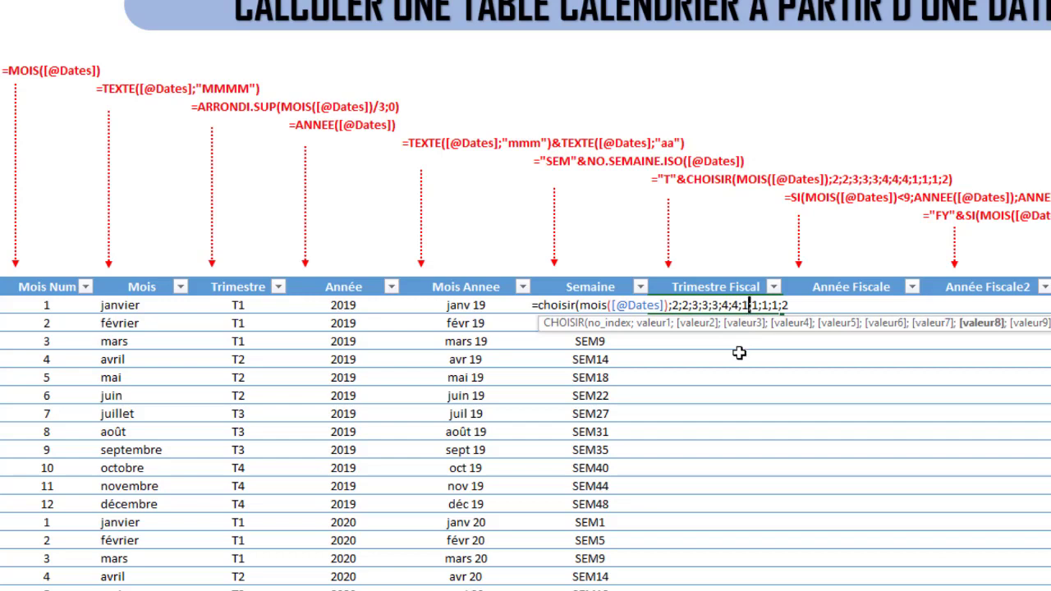
pyautogui.write('1;')
pyautogui.press('BackSpace')
pyautogui.write('4')
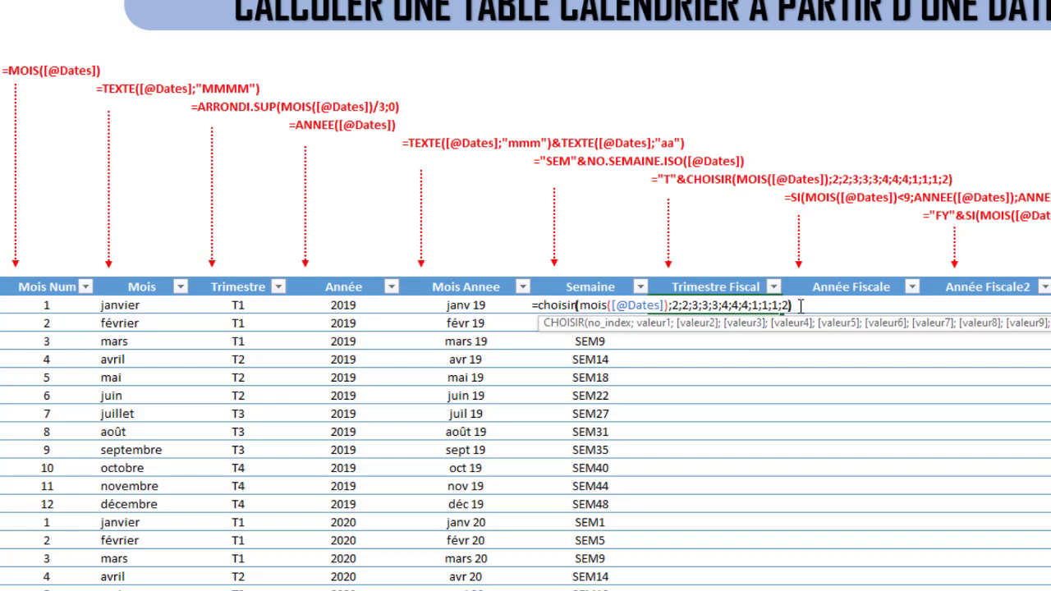
pyautogui.press('Return')
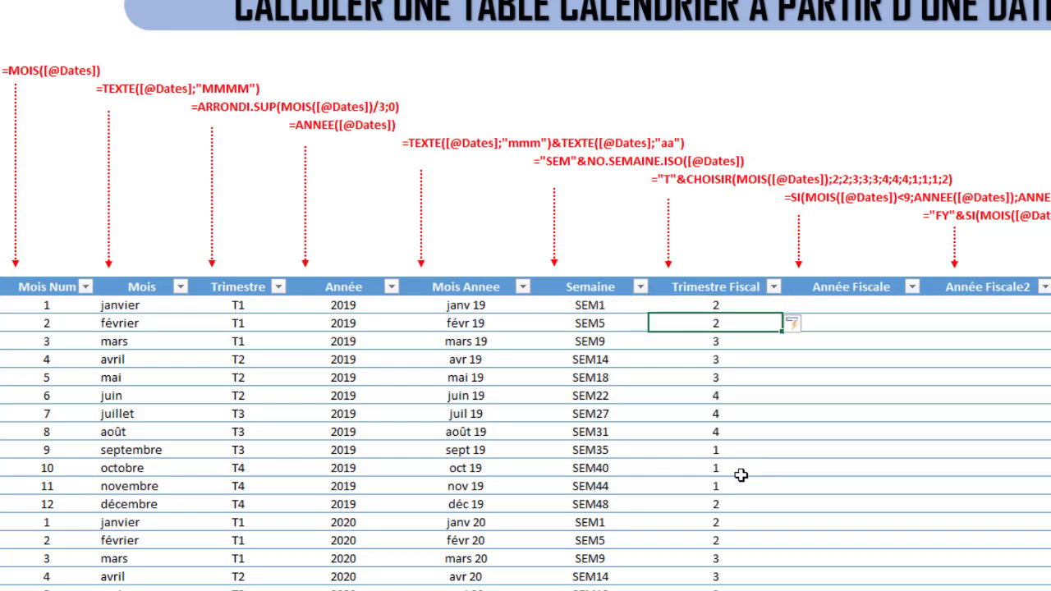
# - Check the Trimestre Fiscal values for September and October 2019 against the month columns
pyautogui.click(708, 452)
pyautogui.scroll(-2, 723, 493)
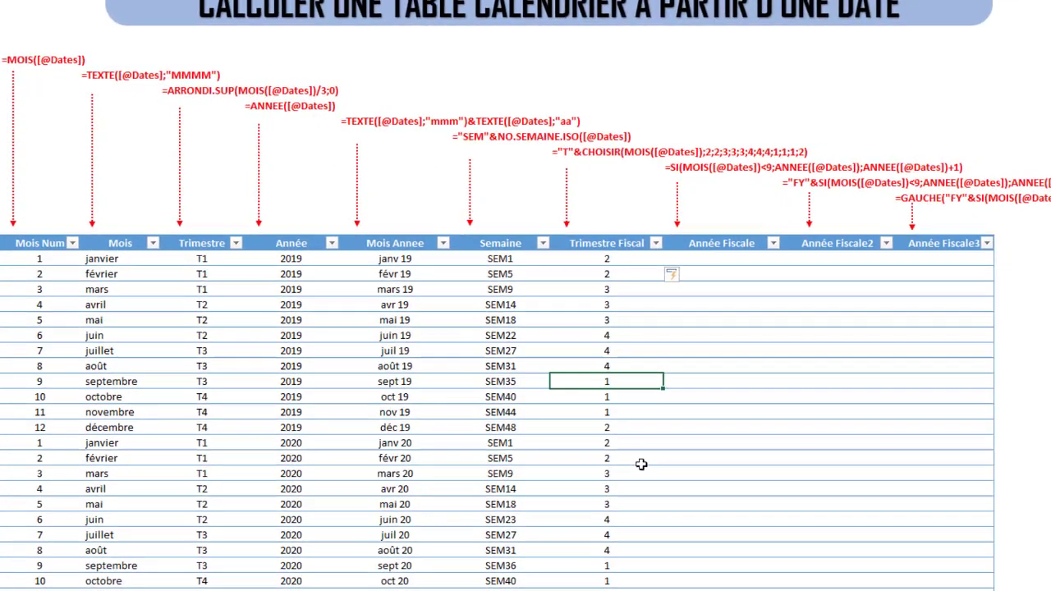
pyautogui.click(393, 381)
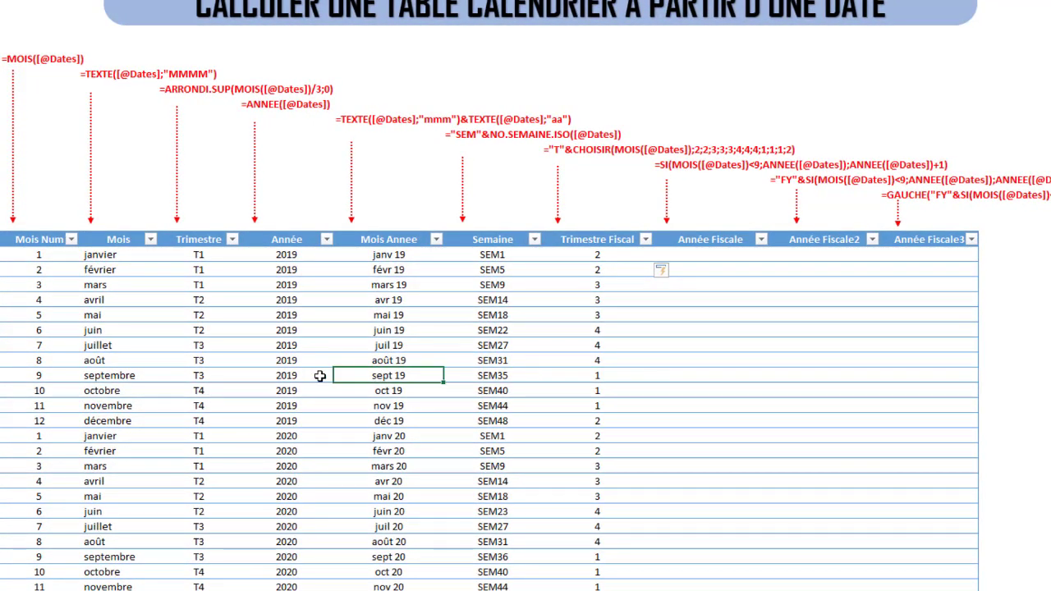
pyautogui.click(123, 376)
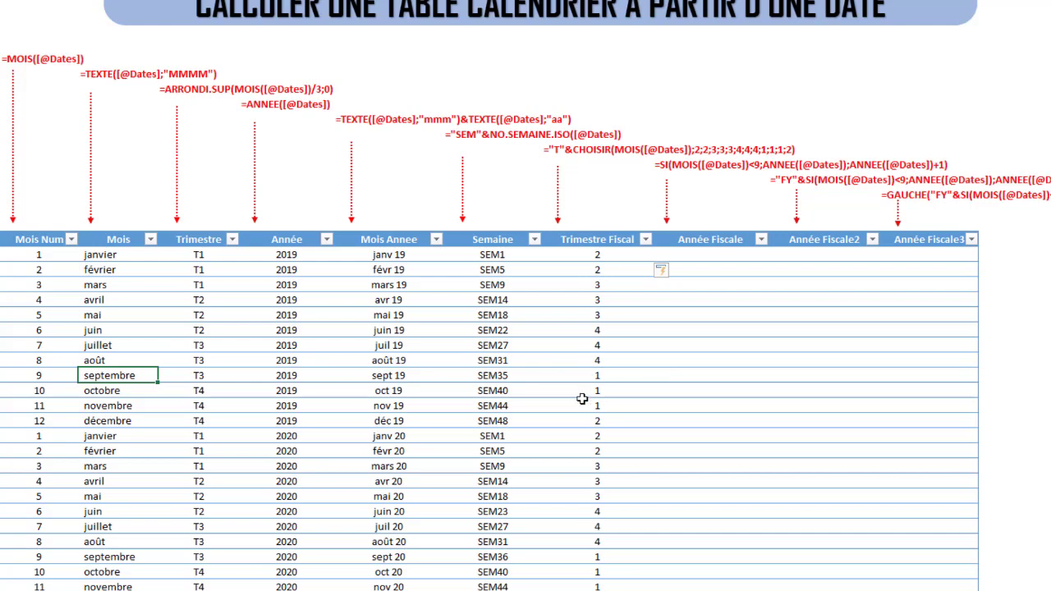
pyautogui.moveTo(593, 378); pyautogui.dragTo(598, 391)
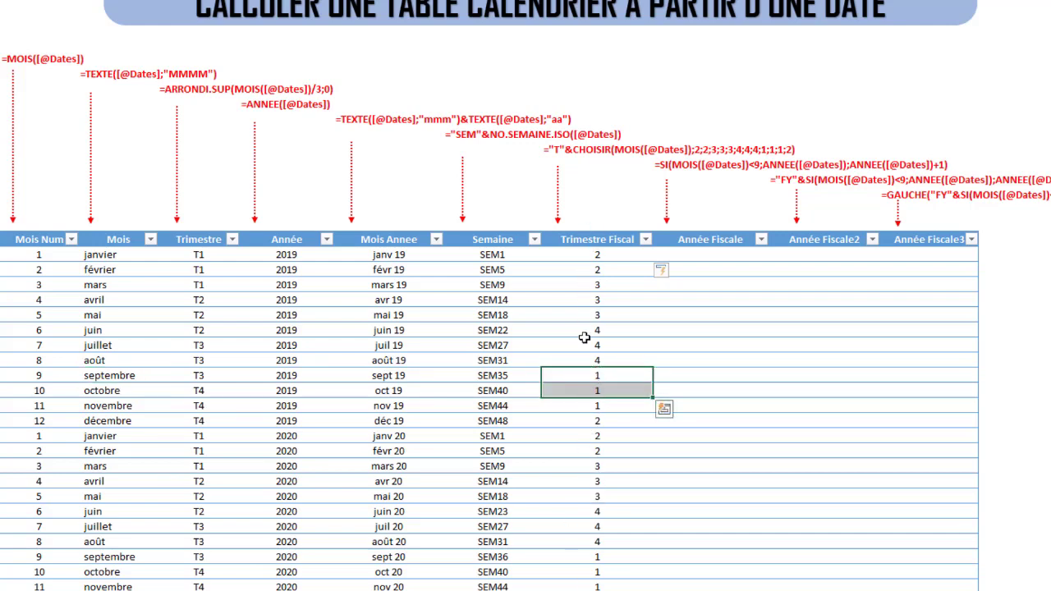
pyautogui.click(574, 374)
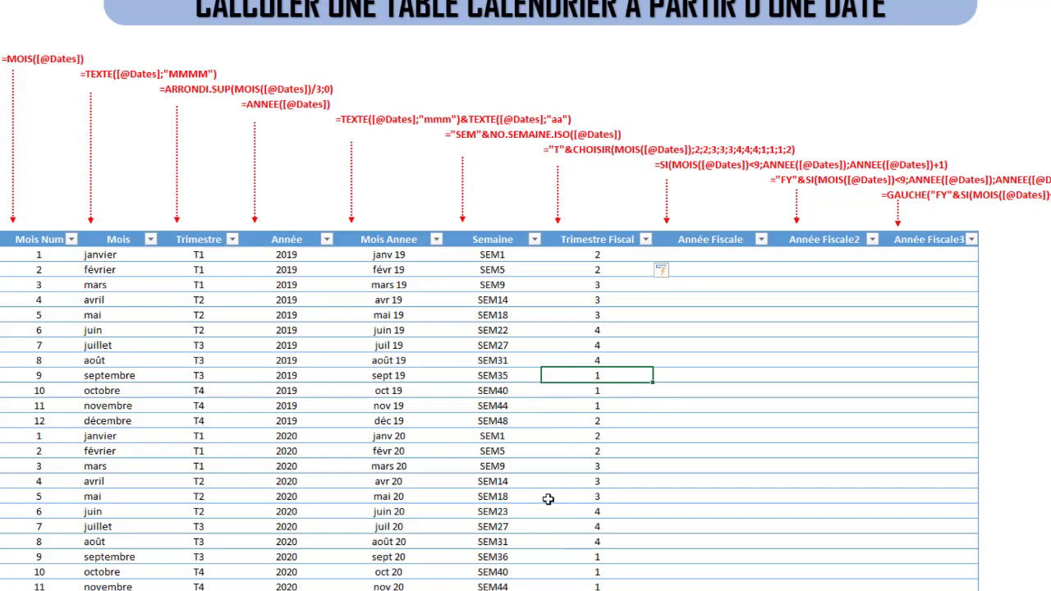
pyautogui.click(592, 254)
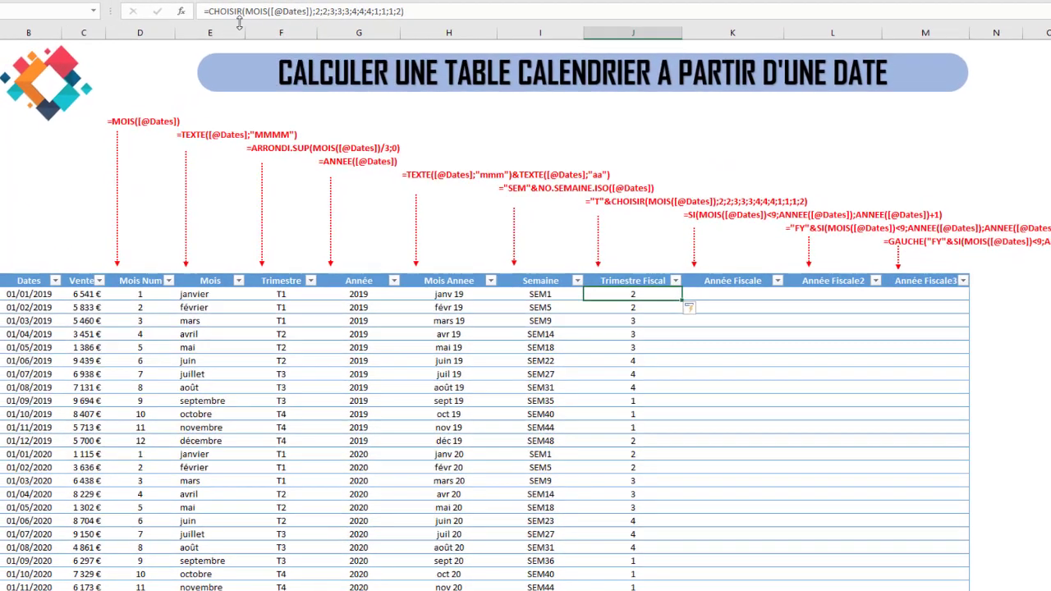
pyautogui.click(216, 12)
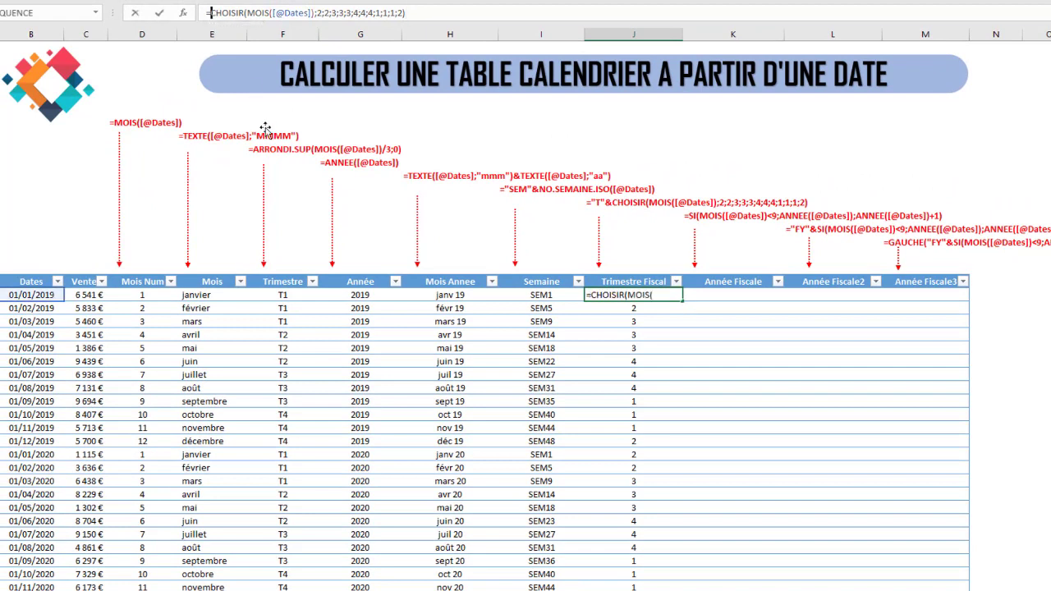
pyautogui.write('"T"')
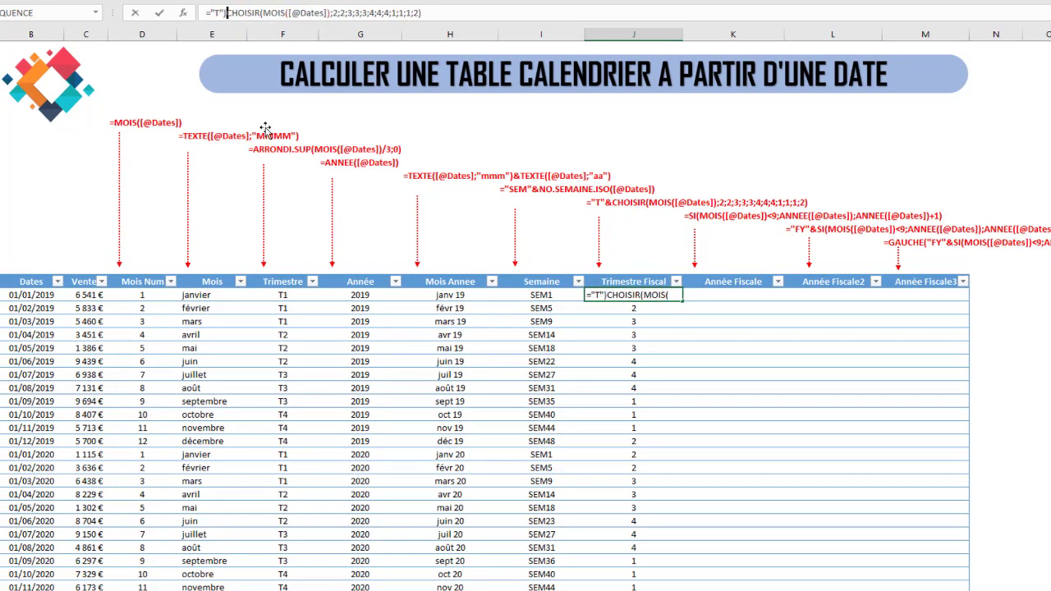
pyautogui.write('&')
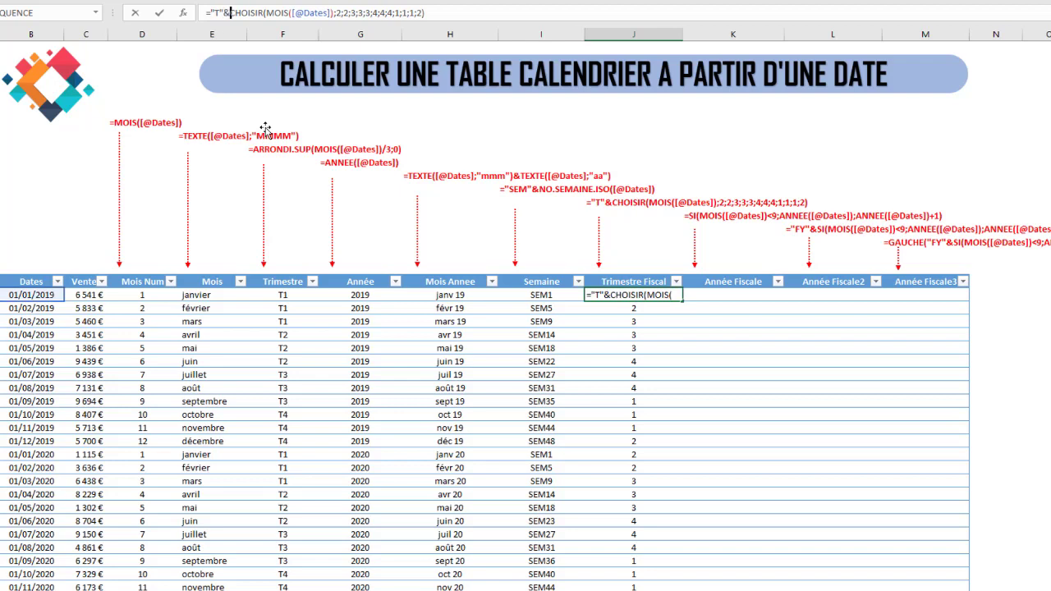
pyautogui.press('Return')
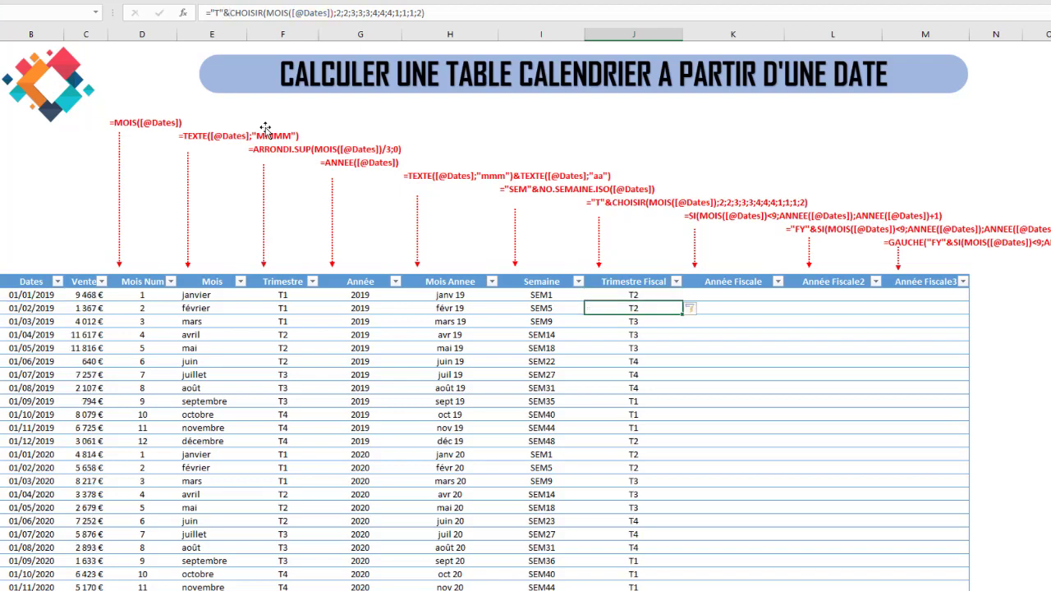
# - Compare the calendar quarter in Trimestre with the Trimestre Fiscal value on the September 2019 row
pyautogui.click(632, 400)
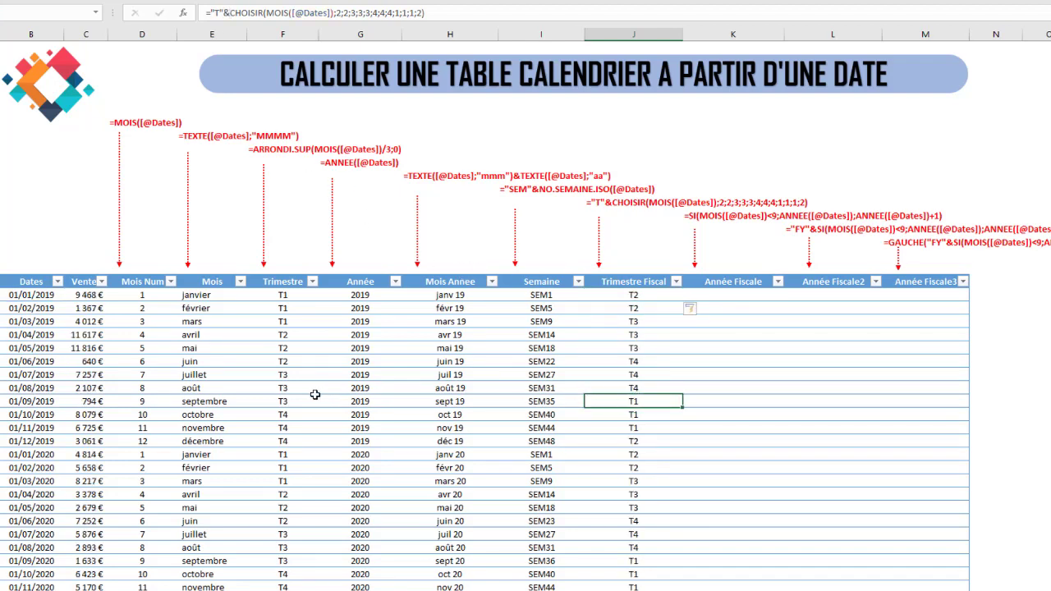
pyautogui.click(285, 400)
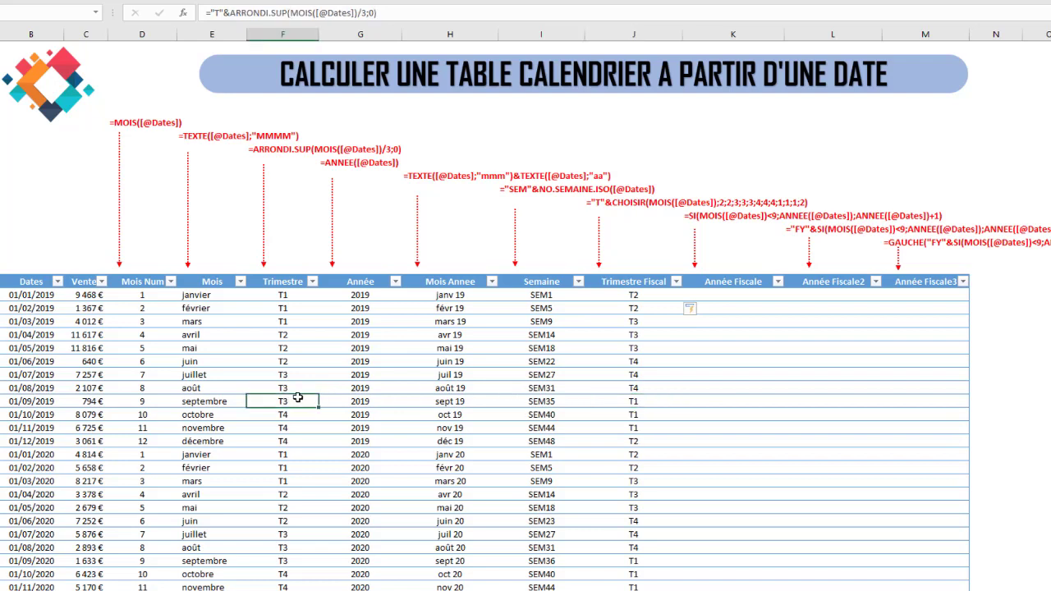
pyautogui.click(205, 401)
pyautogui.click(281, 401)
pyautogui.click(199, 404)
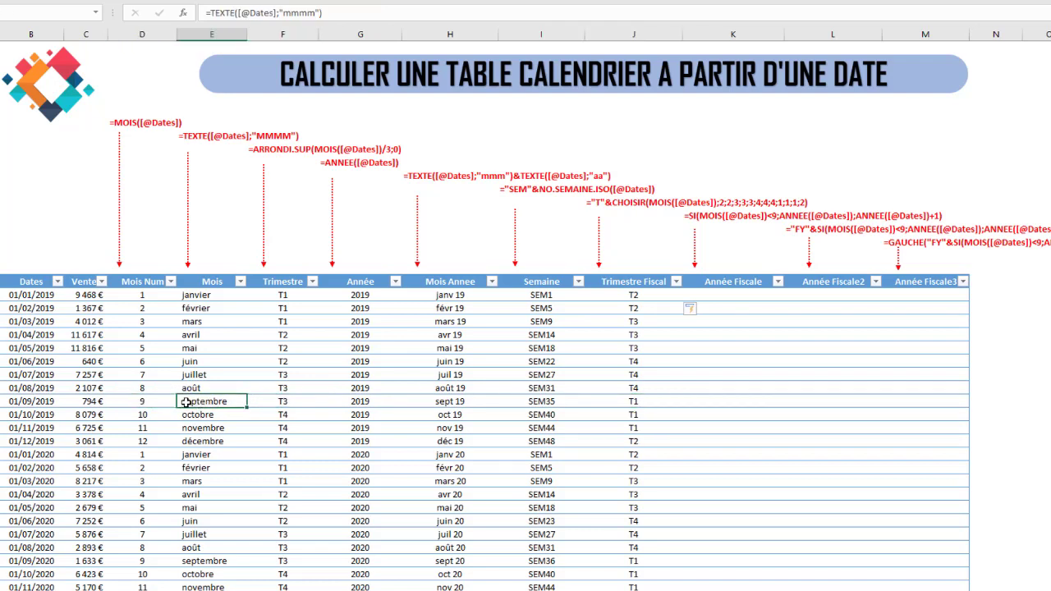
pyautogui.click(629, 401)
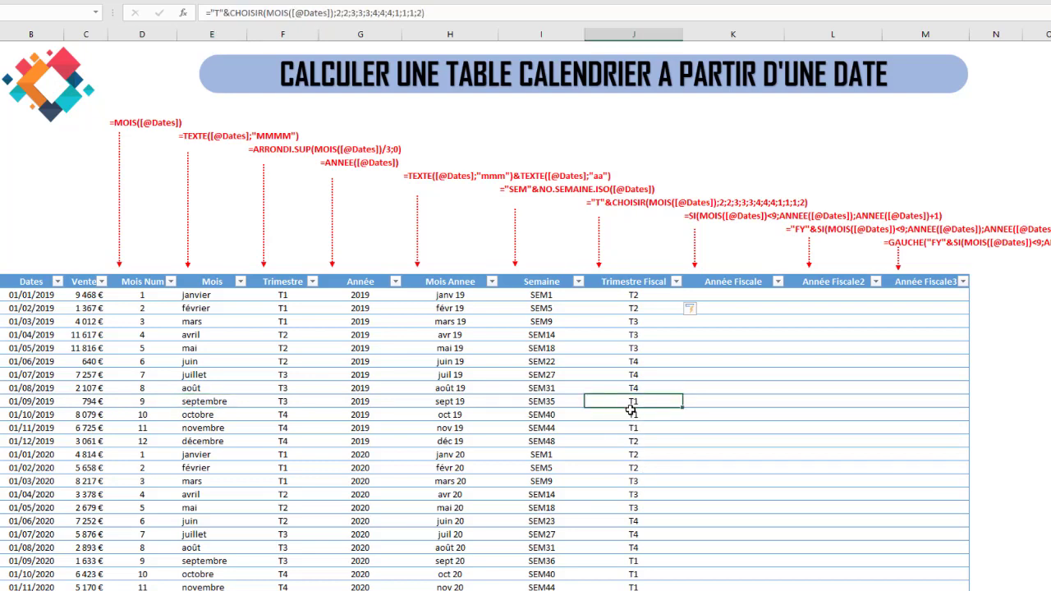
# - Check the Trimestre Fiscal values for September to December 2019 and the first January row
pyautogui.moveTo(629, 402); pyautogui.dragTo(630, 425)
pyautogui.click(633, 441)
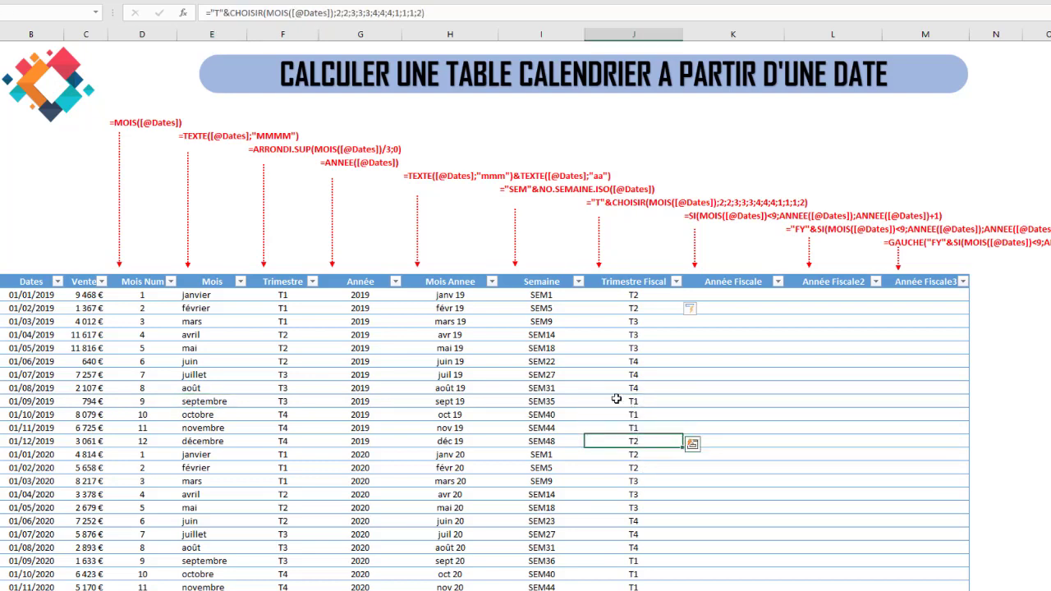
pyautogui.click(628, 295)
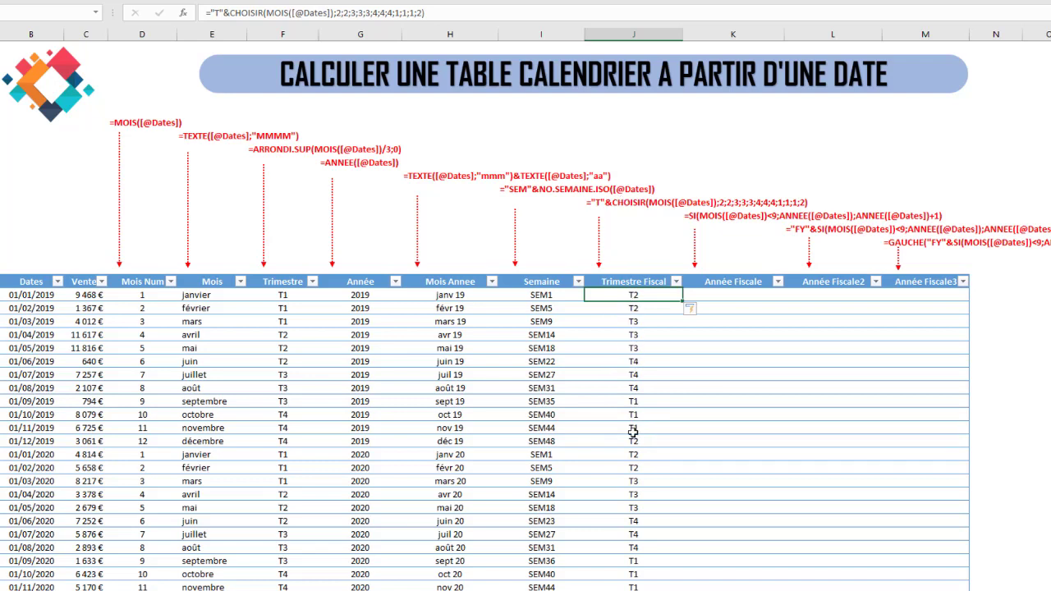
pyautogui.click(738, 295)
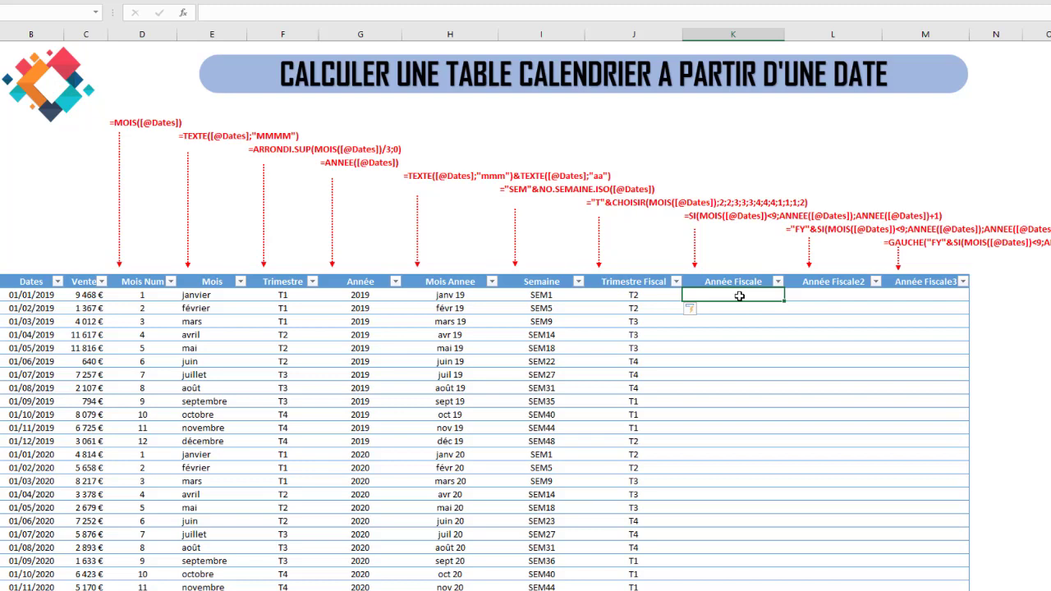
pyautogui.write('=si(')
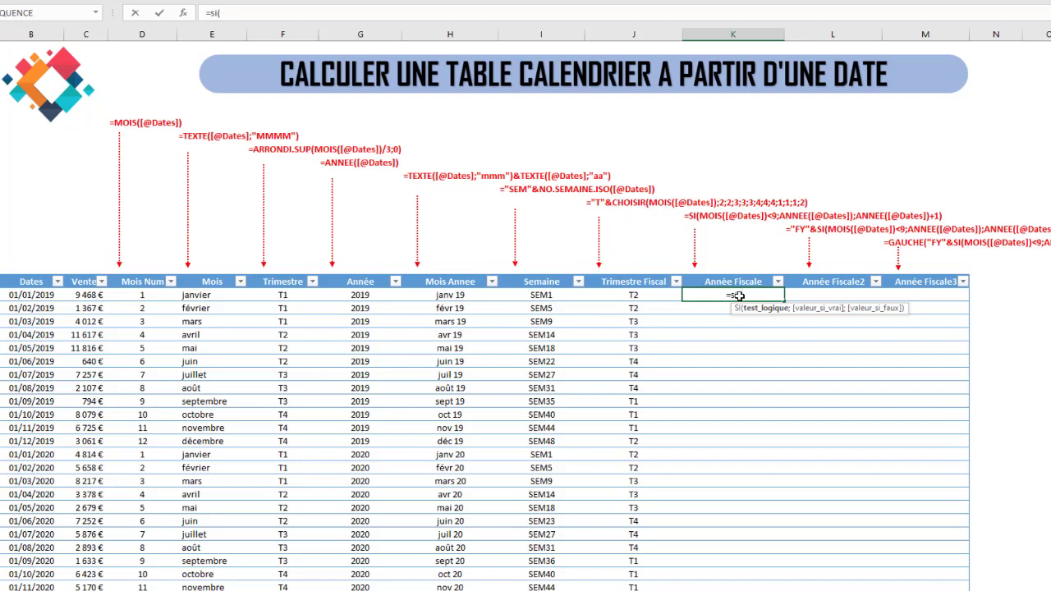
pyautogui.write('mois(')
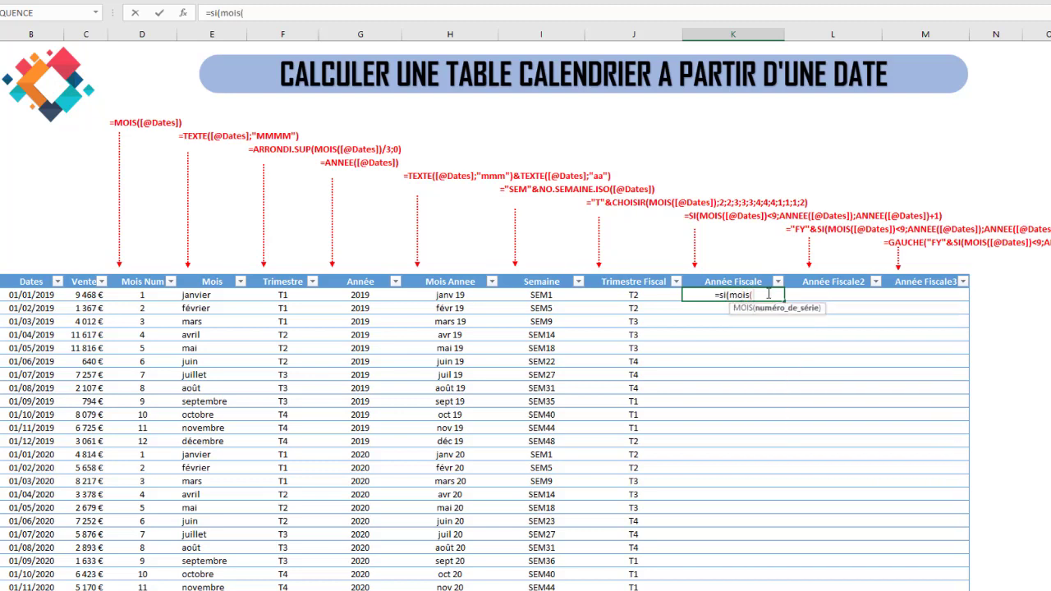
pyautogui.click(30, 296)
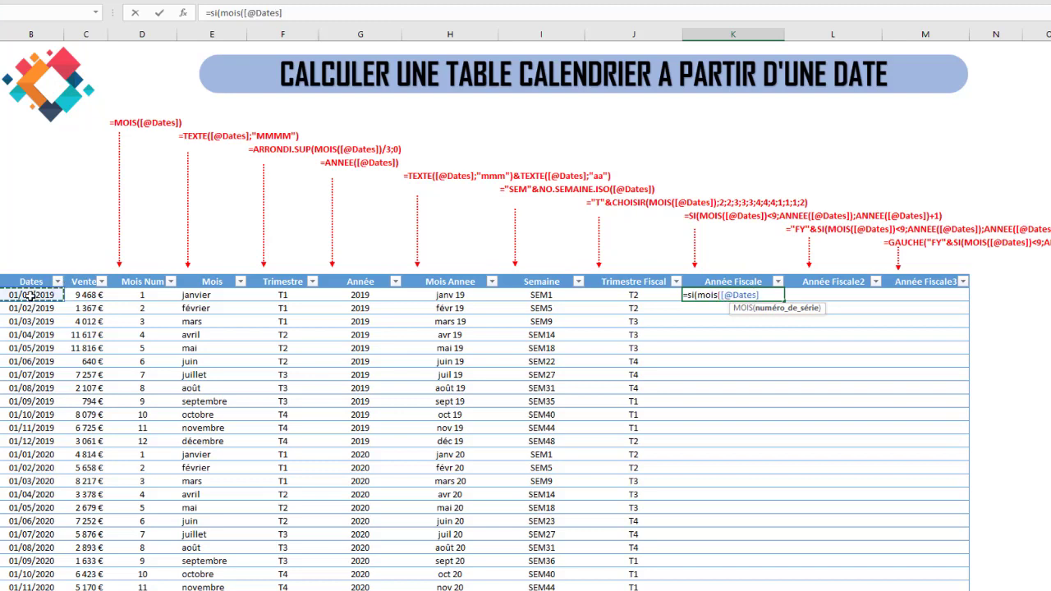
pyautogui.write(')<')
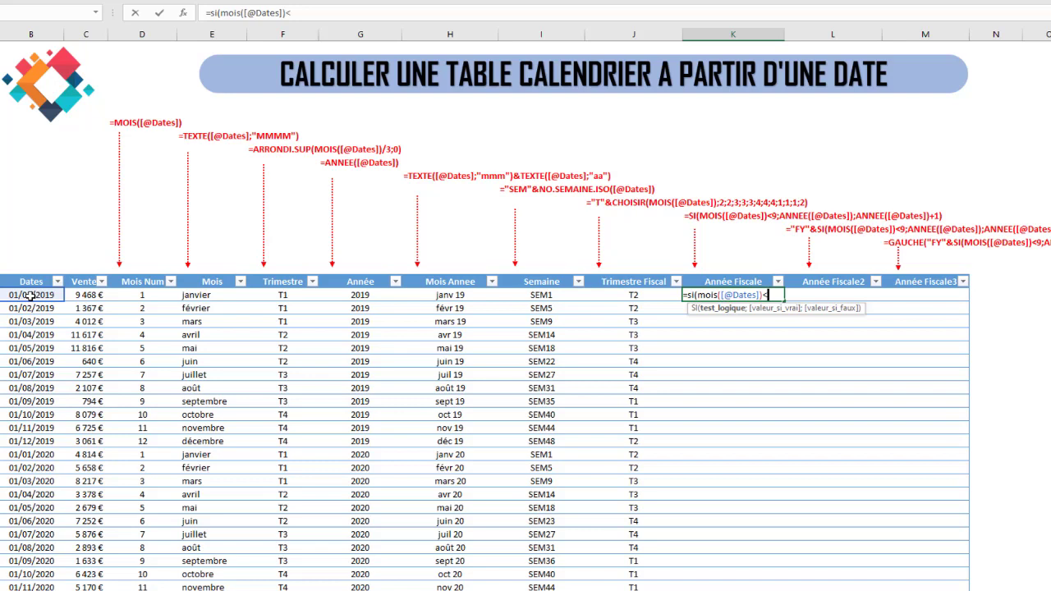
pyautogui.write('9;')
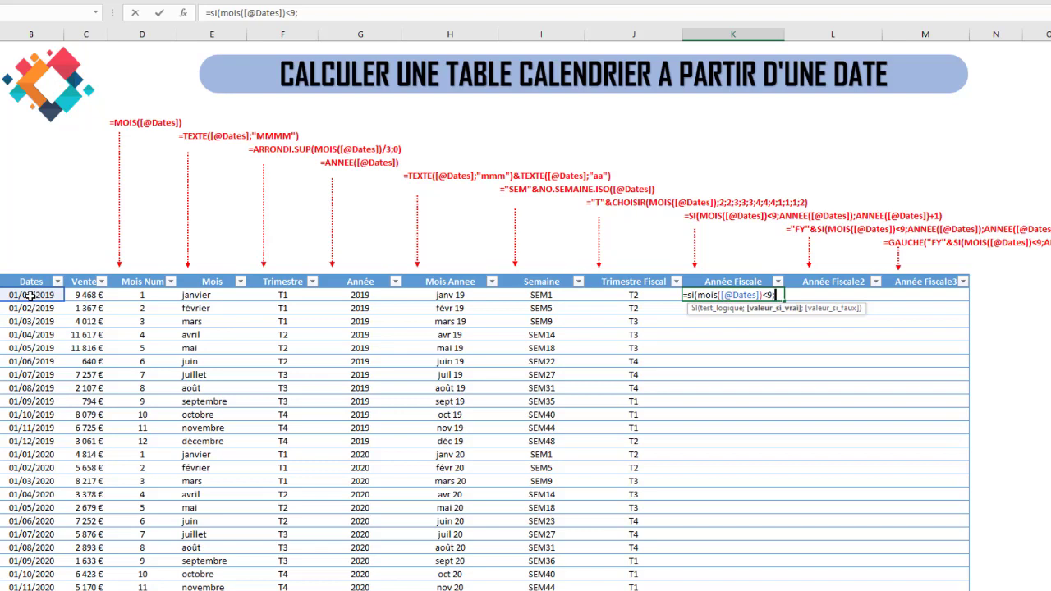
pyautogui.write('ann')
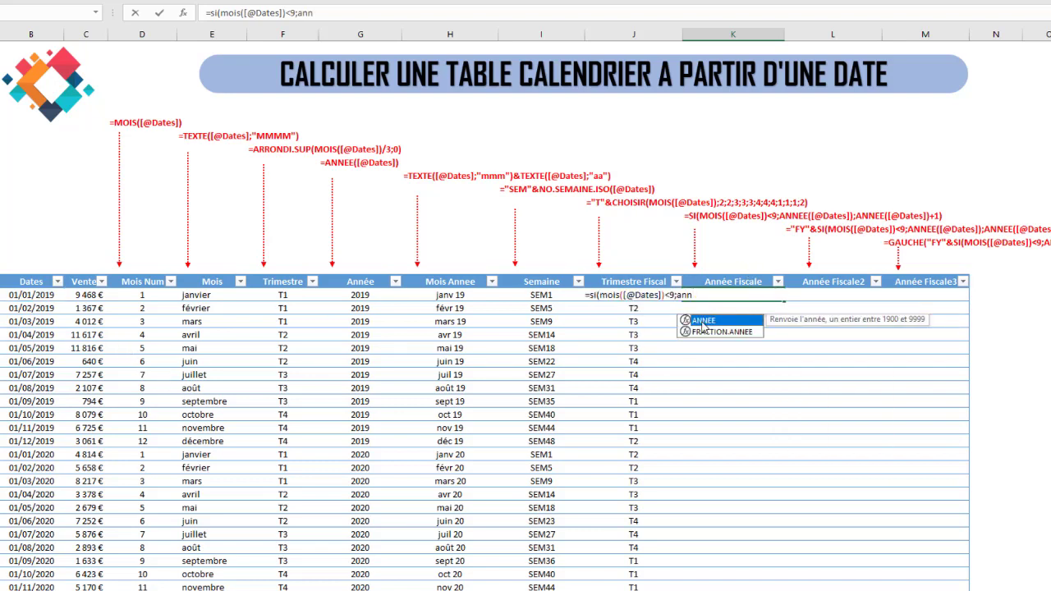
pyautogui.doubleClick(697, 321)
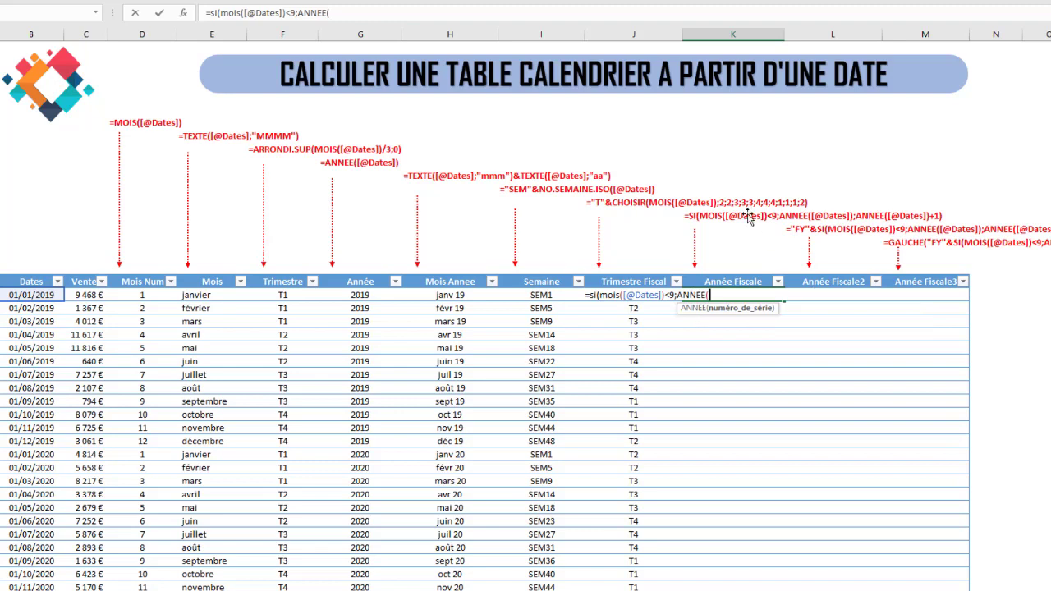
pyautogui.click(34, 293)
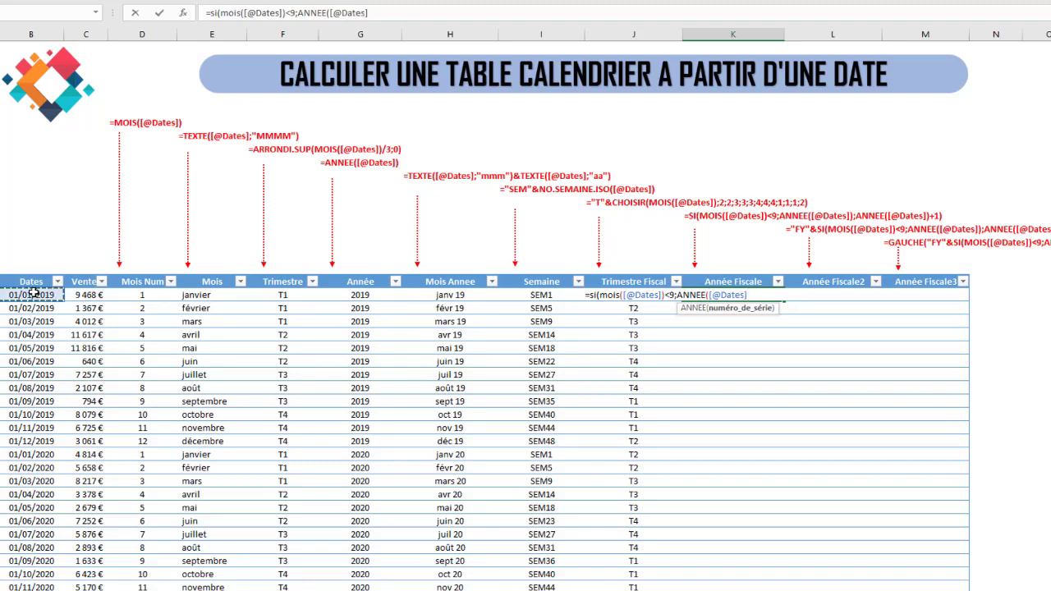
pyautogui.write(');')
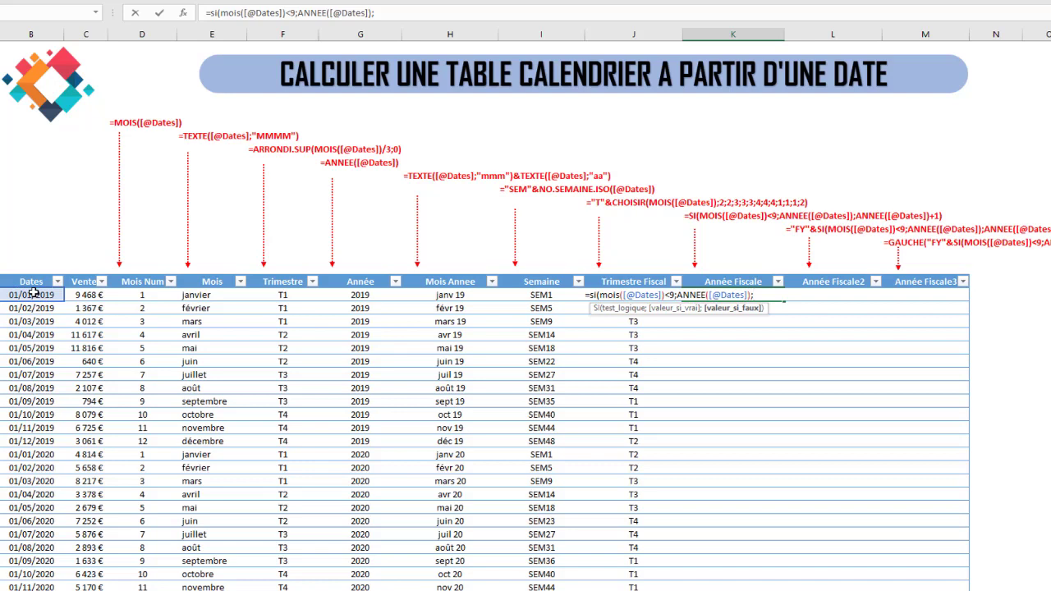
pyautogui.write('ann')
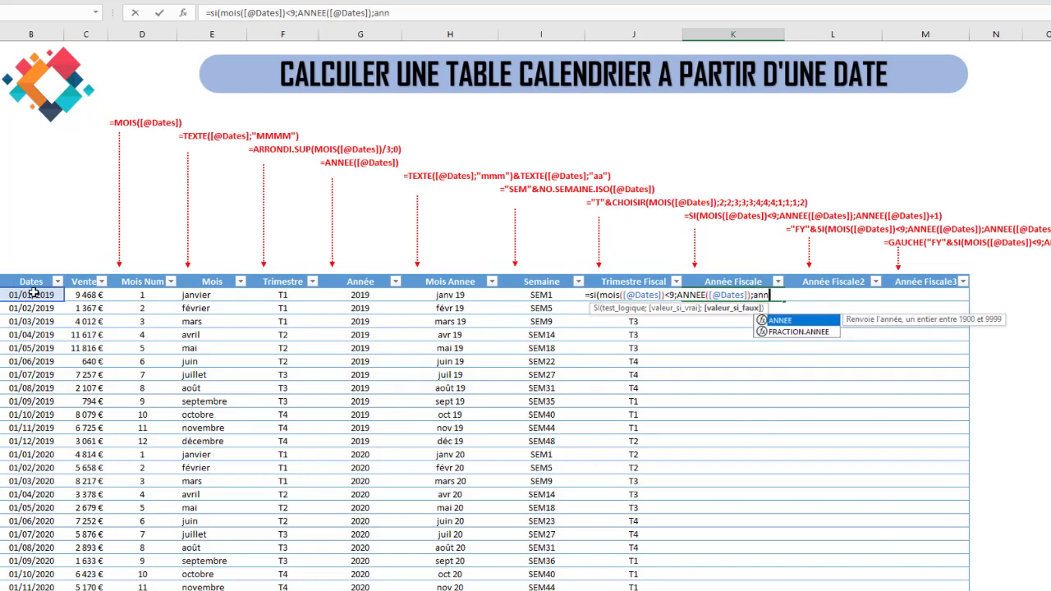
pyautogui.doubleClick(785, 321)
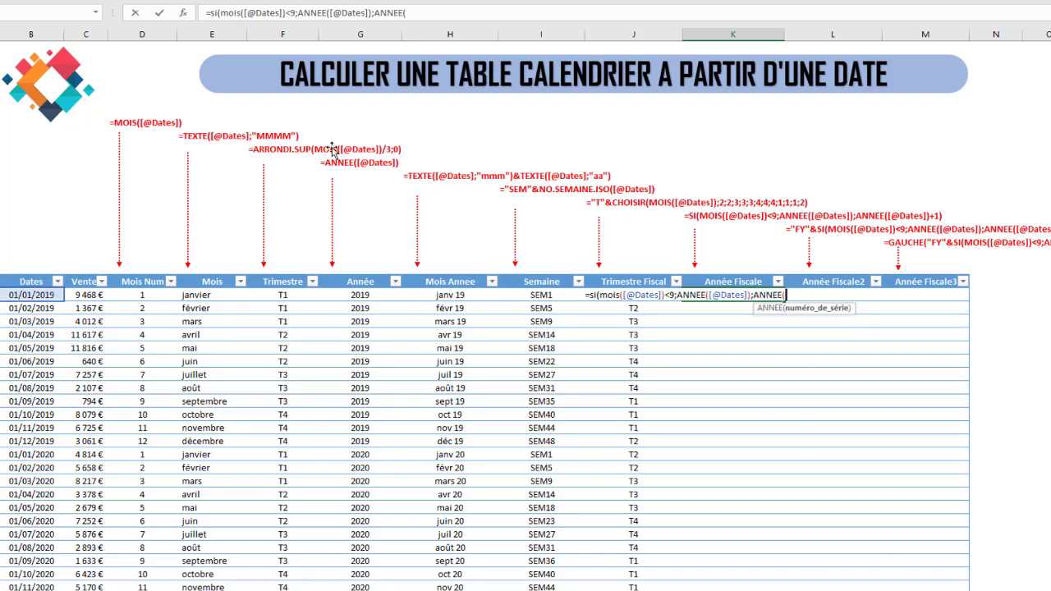
pyautogui.click(46, 294)
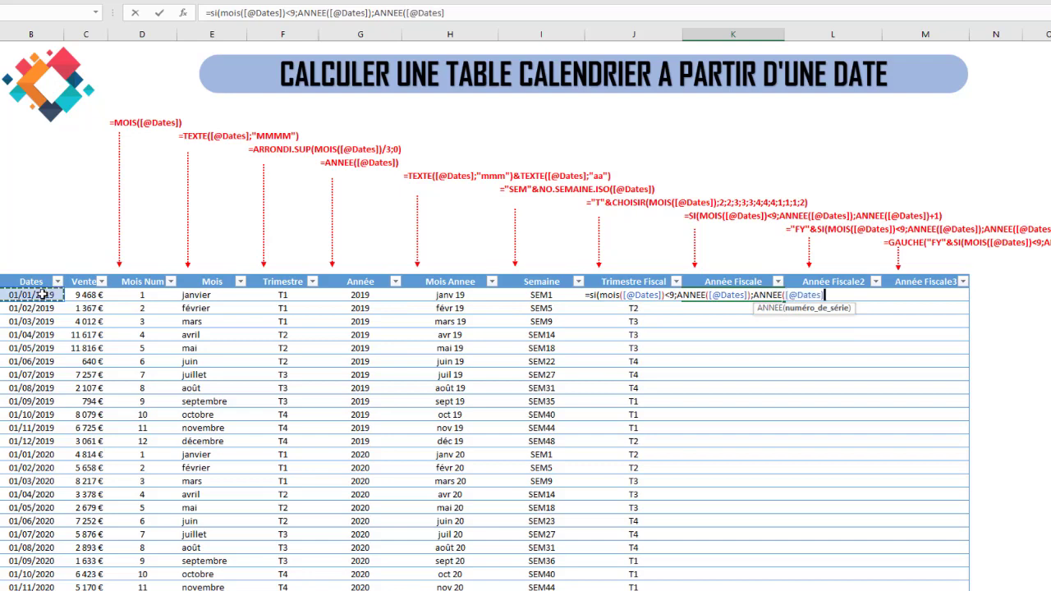
pyautogui.write(')+1')
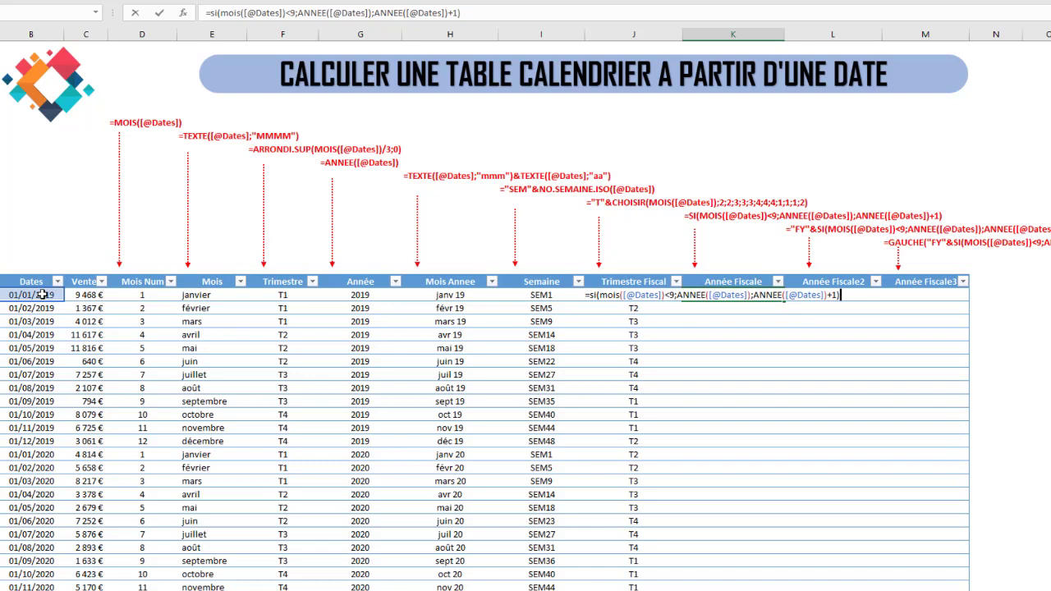
pyautogui.press('Return')
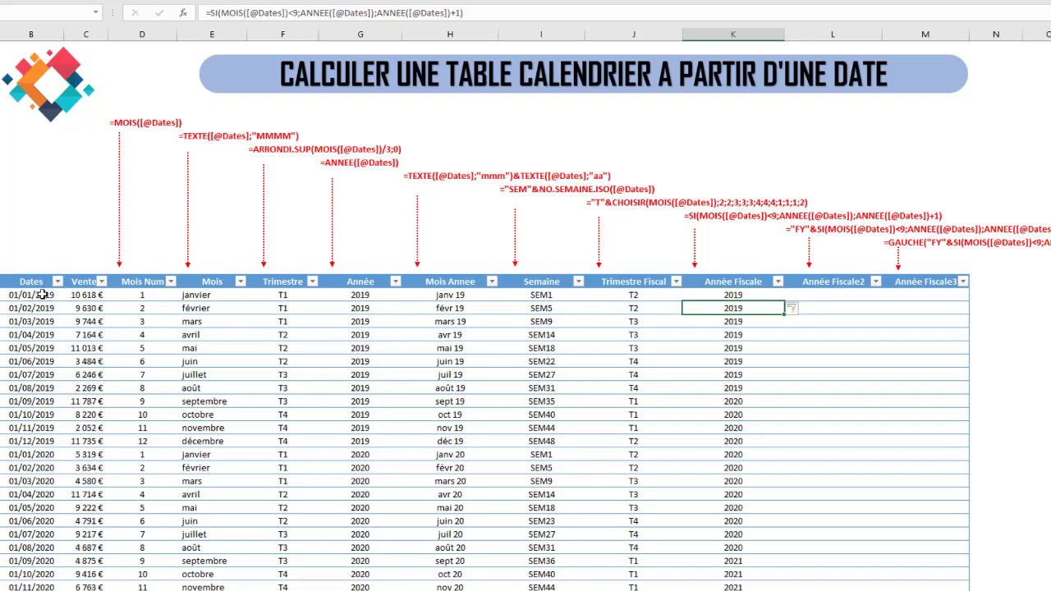
# - Compare the Année Fiscale values for August and September 2019 with the dates on those rows
pyautogui.click(724, 400)
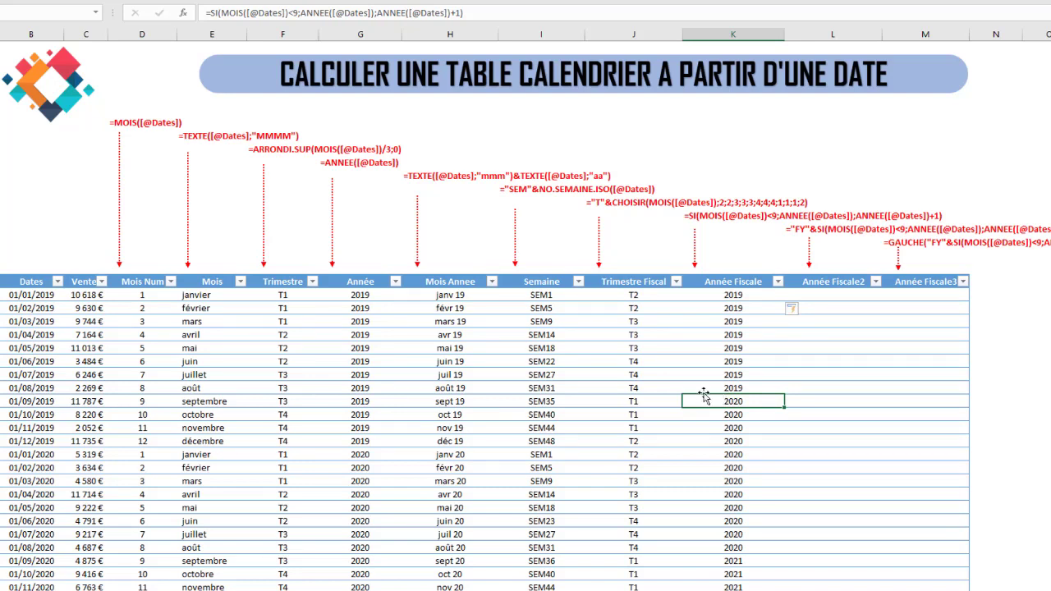
pyautogui.click(709, 387)
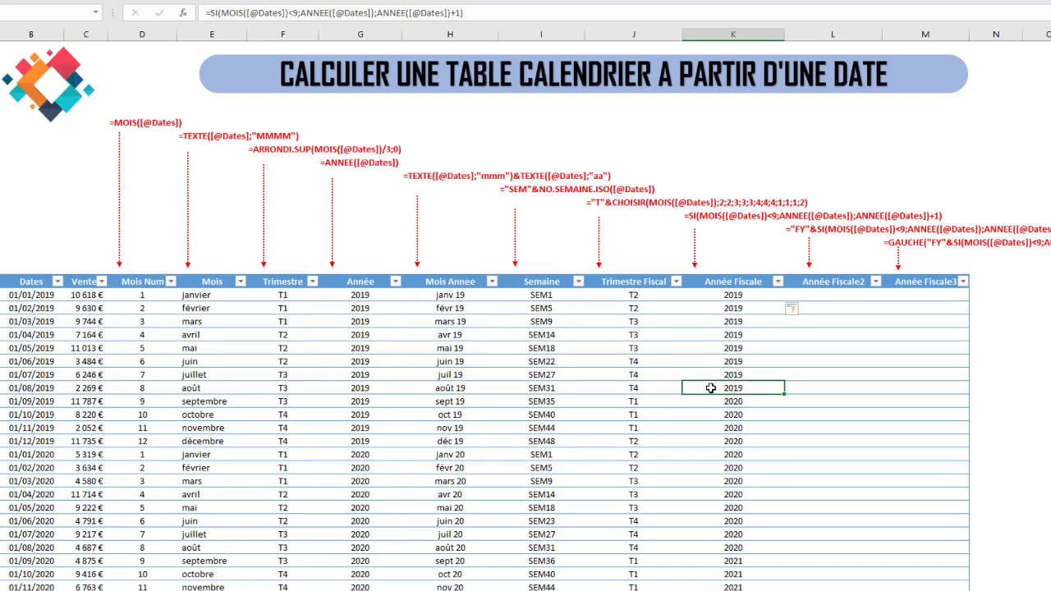
pyautogui.click(35, 401)
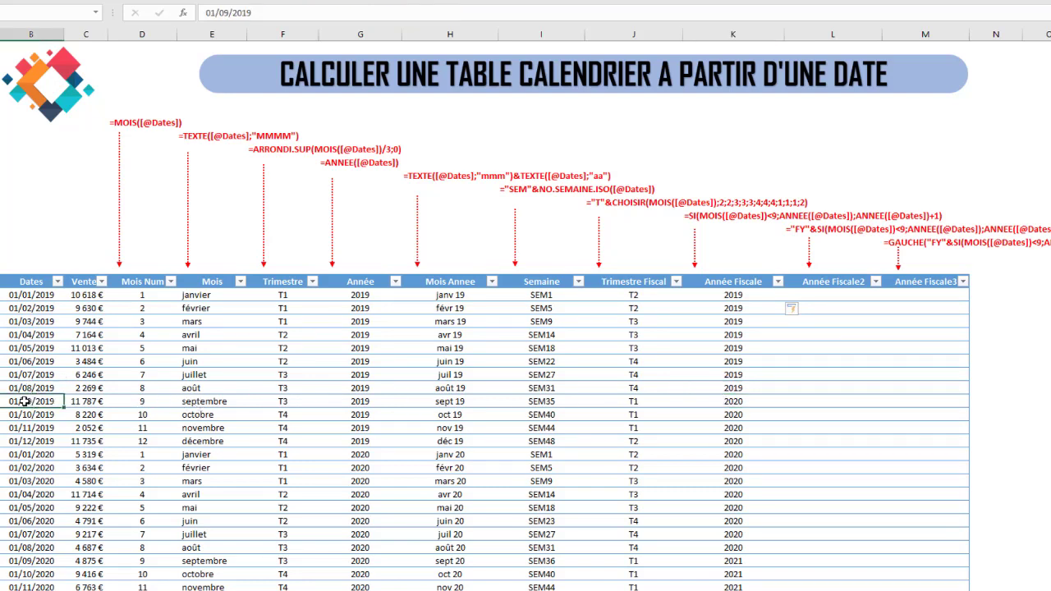
pyautogui.click(727, 402)
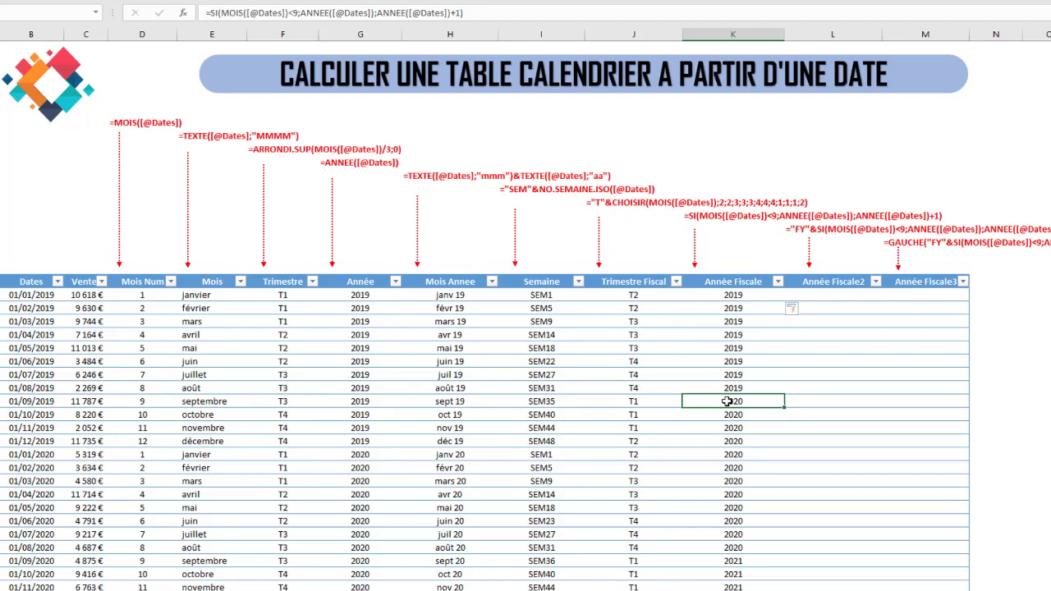
# - Check the Année Fiscale change between August and September 2020 against the month and date columns
pyautogui.click(734, 549)
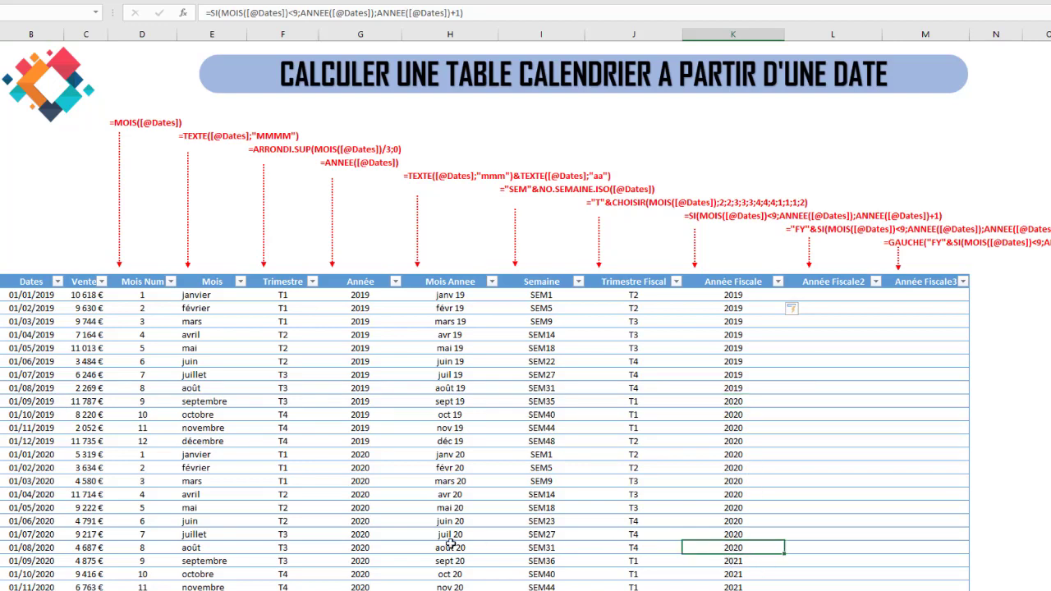
pyautogui.click(181, 550)
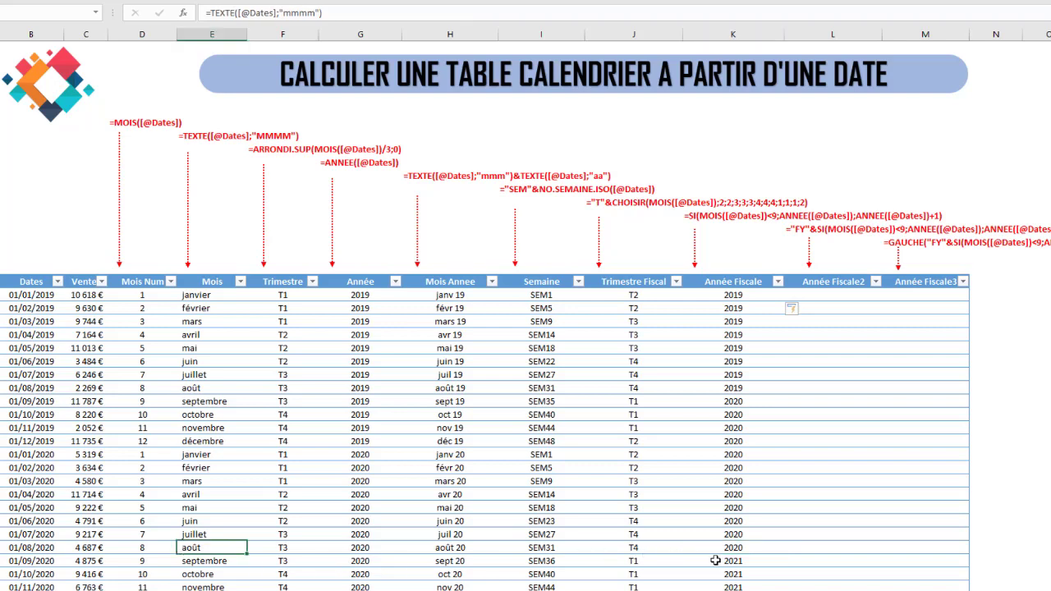
pyautogui.click(716, 561)
pyautogui.click(37, 564)
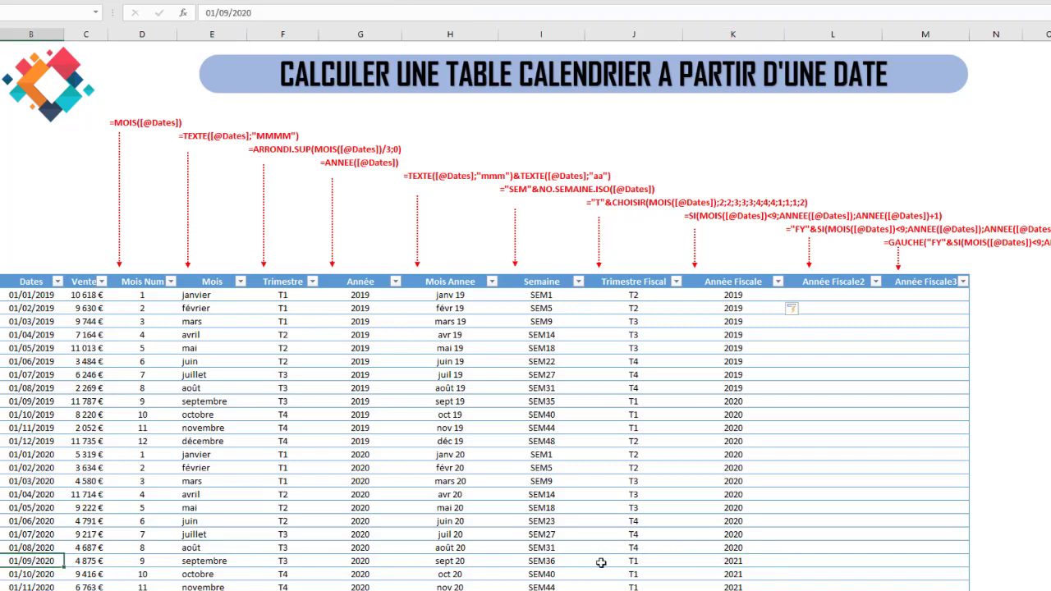
pyautogui.moveTo(727, 562); pyautogui.dragTo(733, 590)
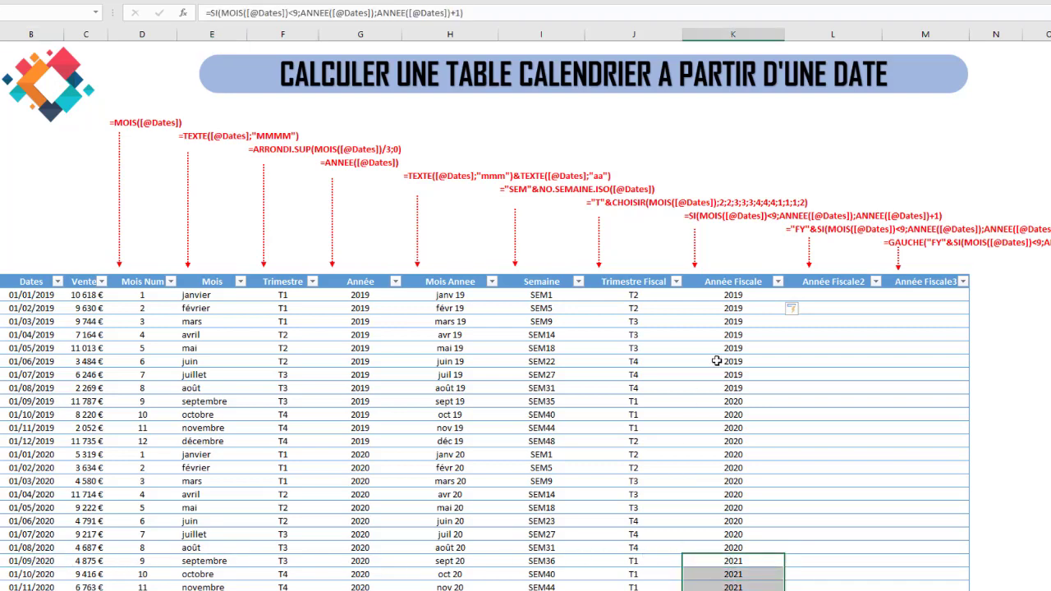
# - Try an October fiscal start by changing the month test in the K16 formula to <10
pyautogui.click(732, 300)
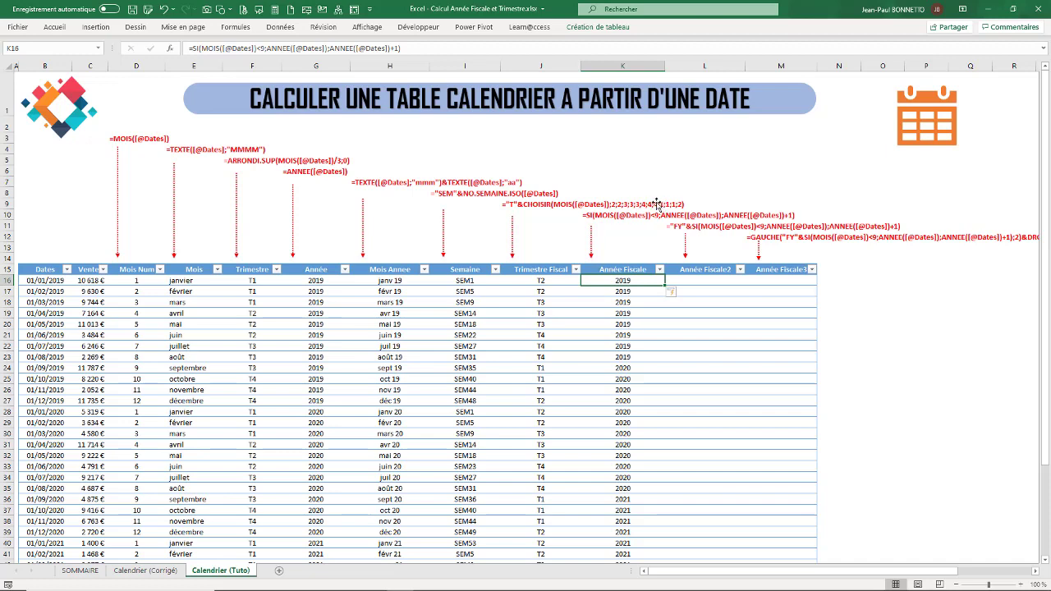
pyautogui.click(265, 48)
pyautogui.press('BackSpace')
pyautogui.press('BackSpace')
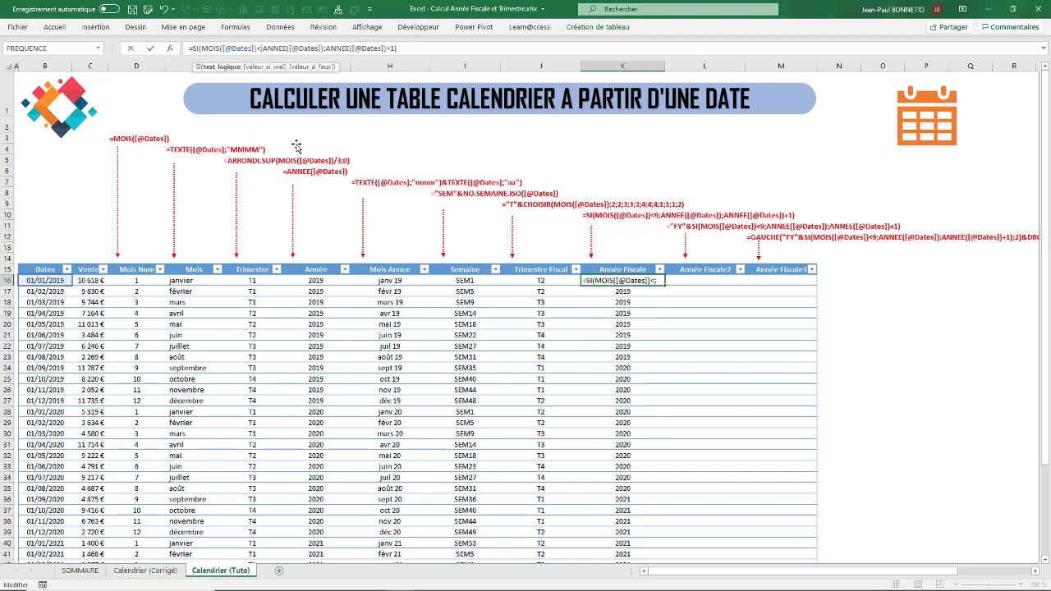
pyautogui.write('10;')
pyautogui.press('Return')
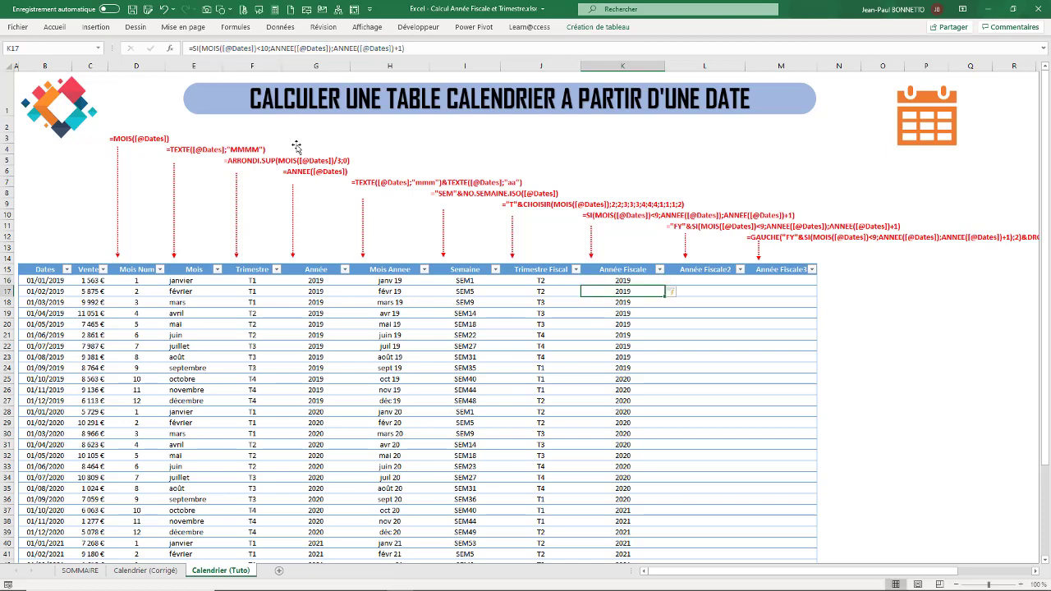
# - Compare the Année Fiscale values for September and October 2019 with the Mois column
pyautogui.click(622, 382)
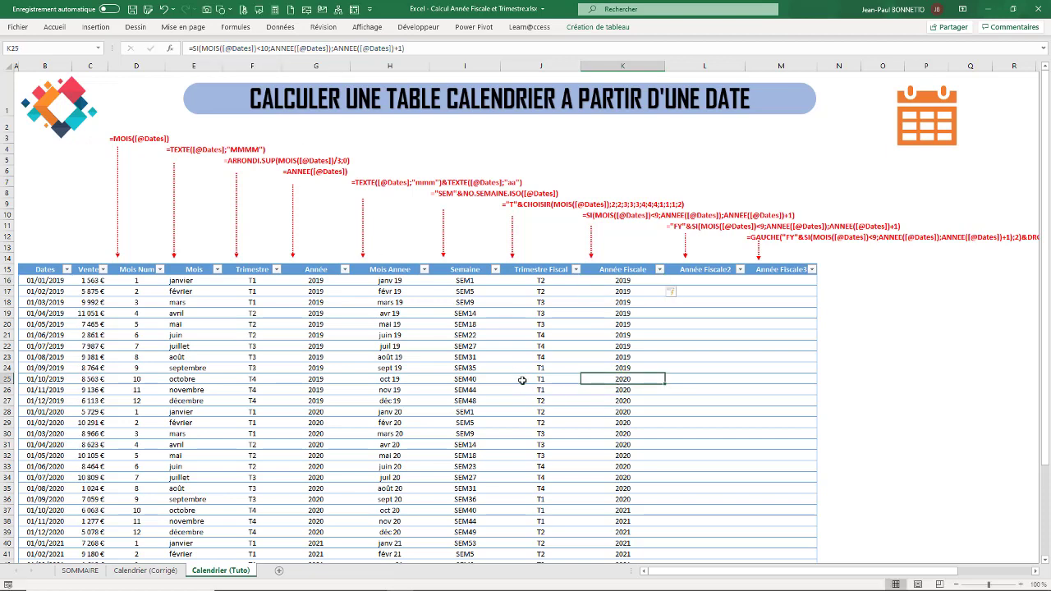
pyautogui.click(202, 378)
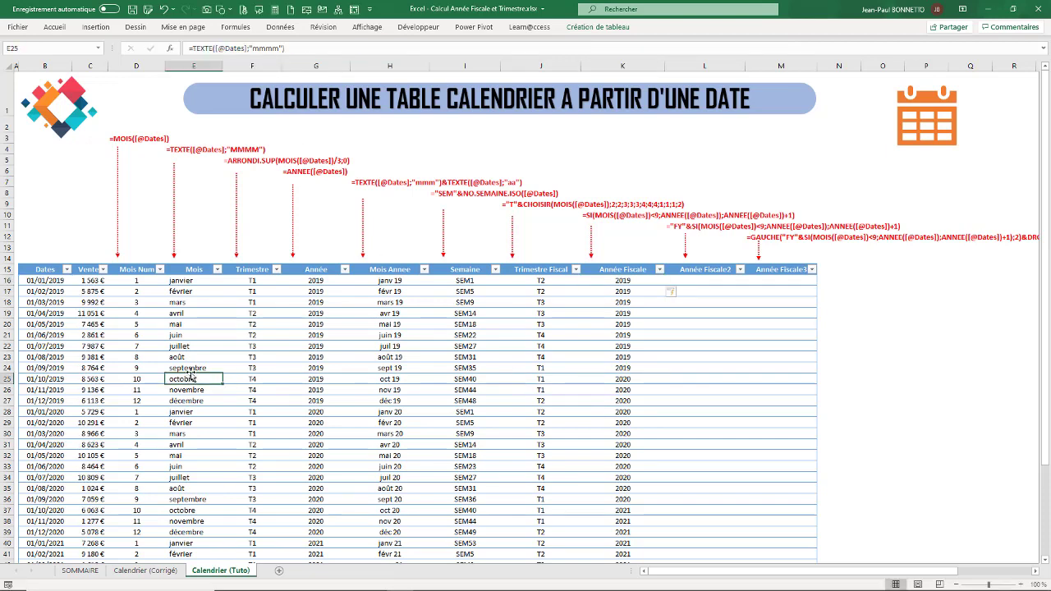
pyautogui.click(606, 366)
# - Set the month test in the K16 Année Fiscale formula back to <9
pyautogui.click(615, 281)
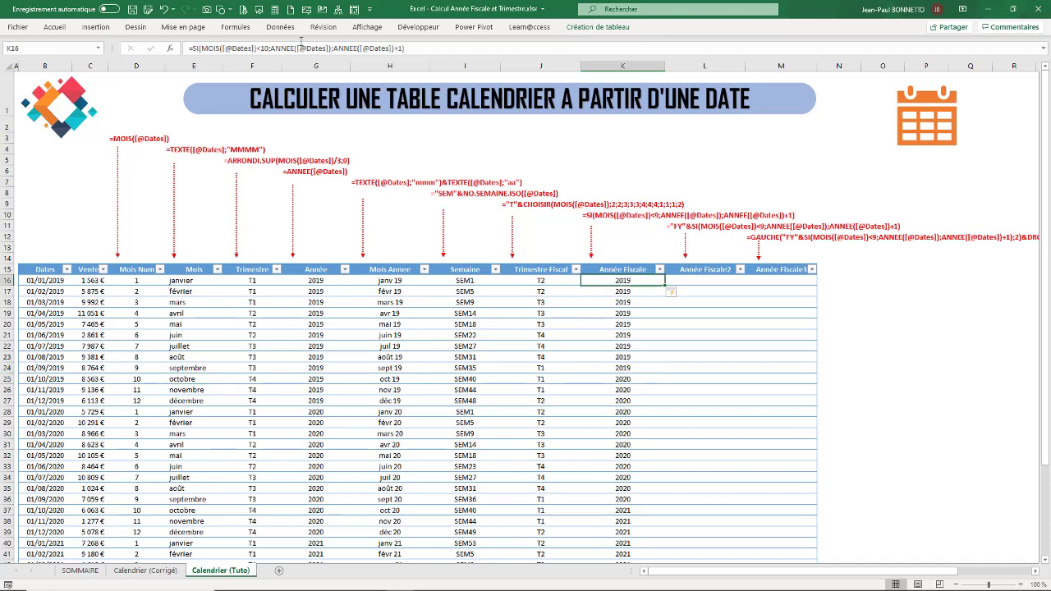
pyautogui.click(267, 48)
pyautogui.press('BackSpace')
pyautogui.press('BackSpace')
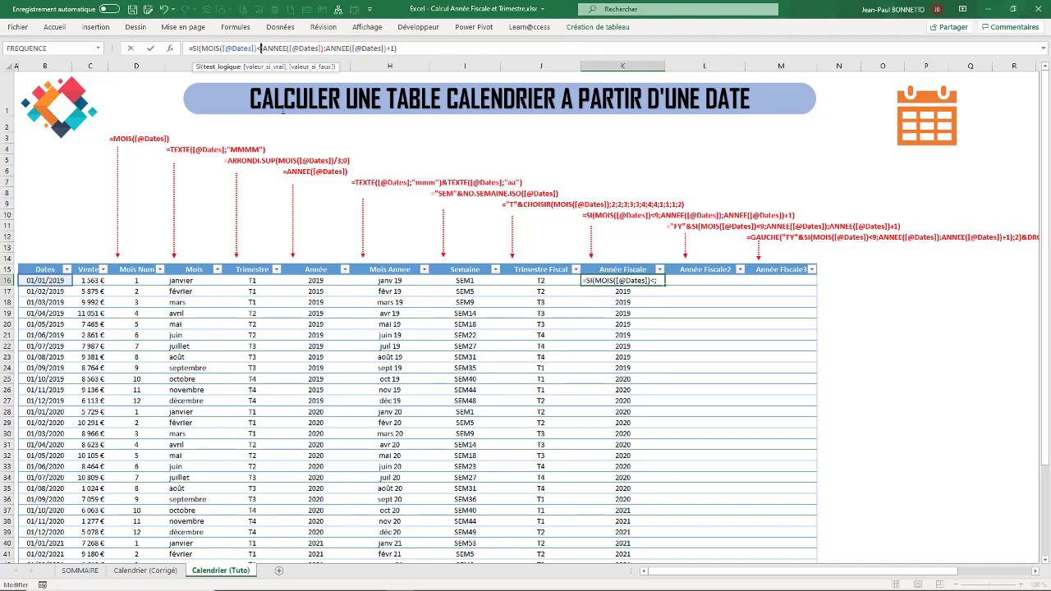
pyautogui.write('9')
pyautogui.press('Return')
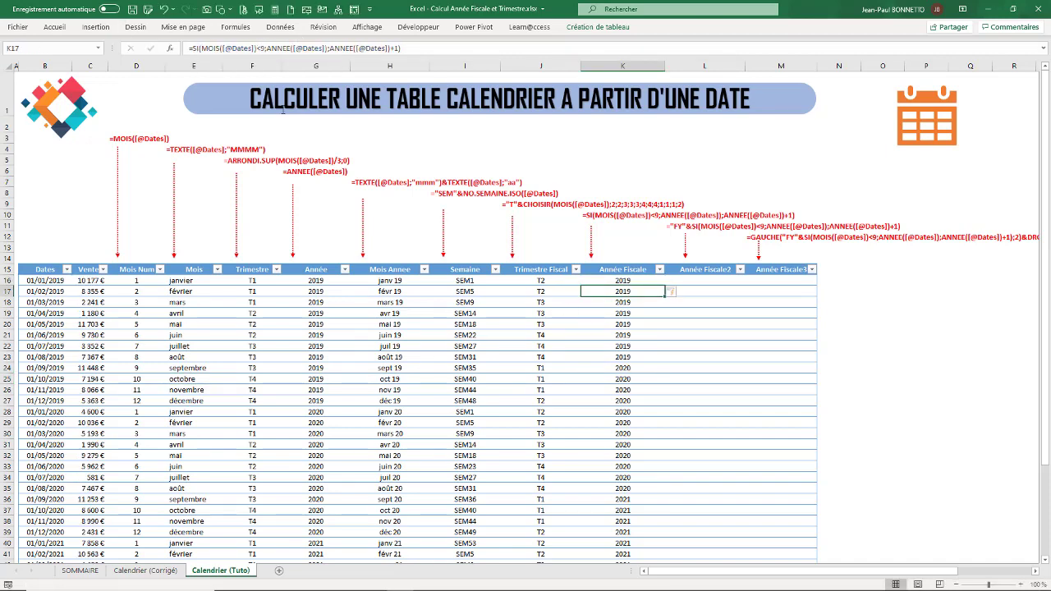
# - Copy the fiscal year formula text from K16 into the first Année Fiscale2 cell, L16
pyautogui.click(707, 280)
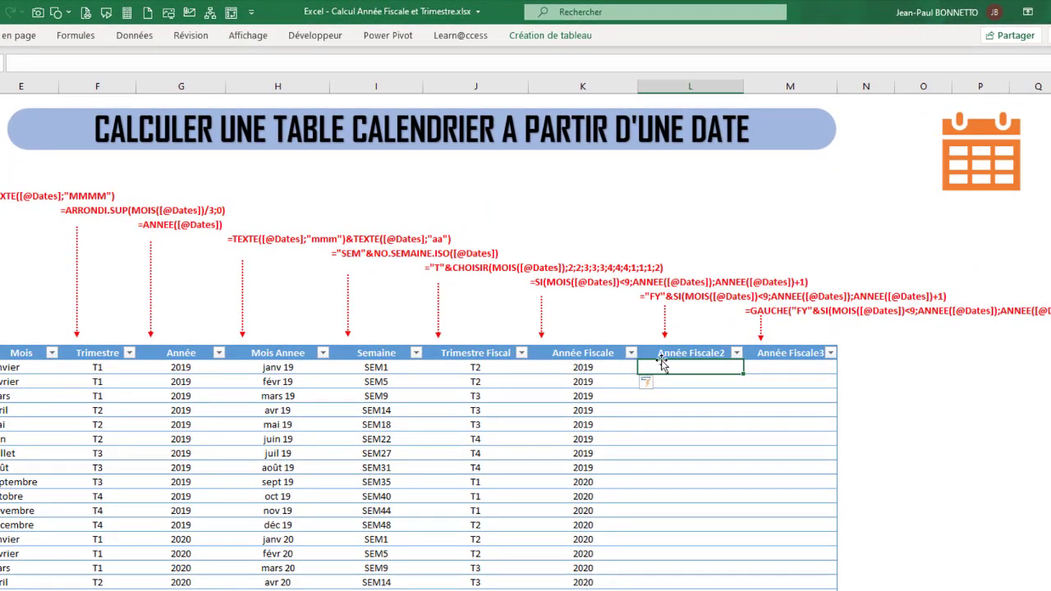
pyautogui.click(575, 367)
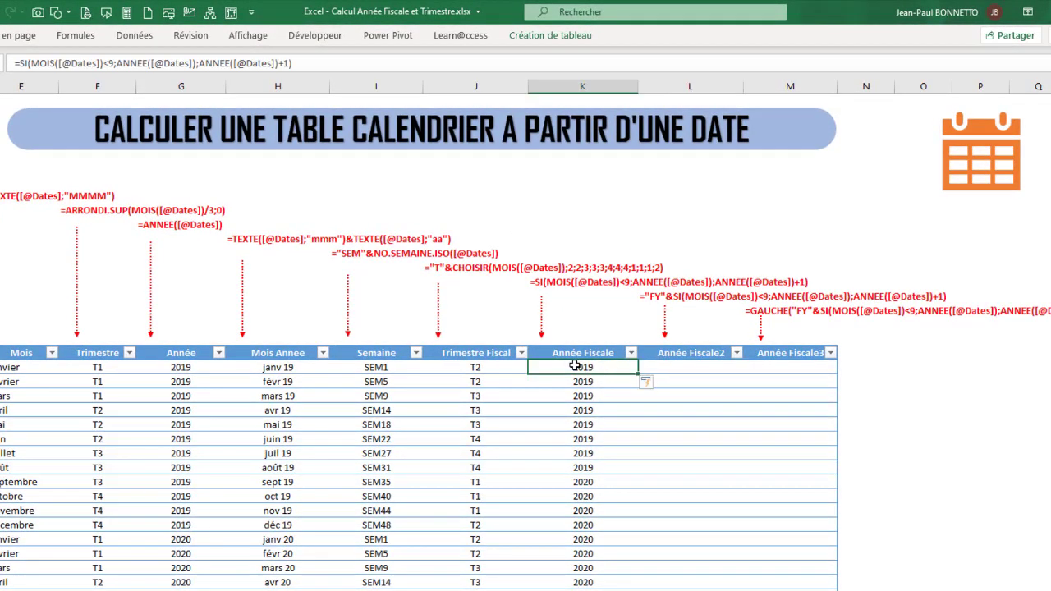
pyautogui.moveTo(302, 62); pyautogui.dragTo(14, 62)
pyautogui.hotkey('ctrl', 'c')
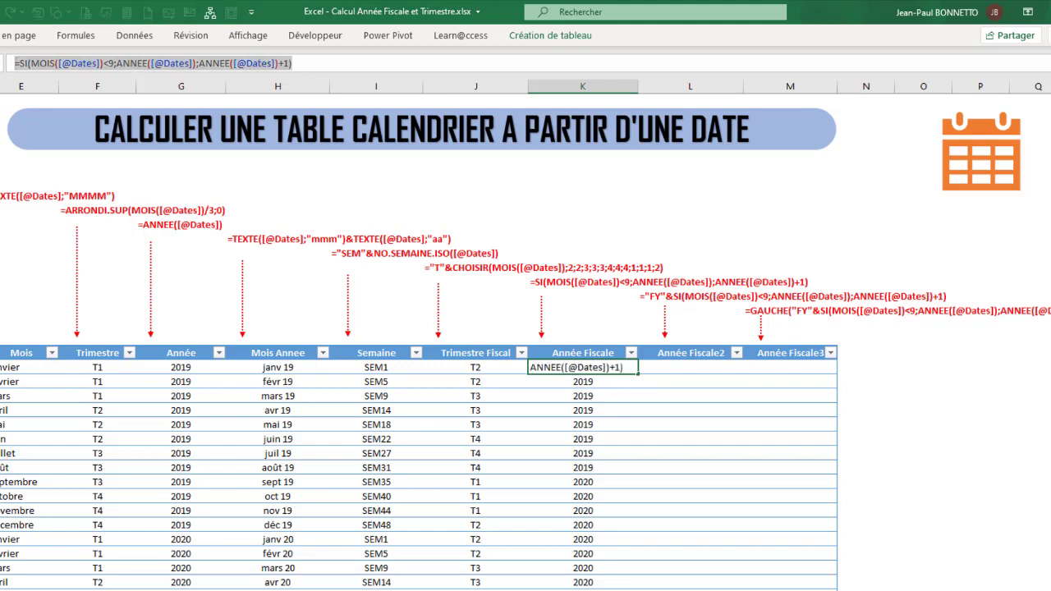
pyautogui.press('Escape')
pyautogui.click(679, 370)
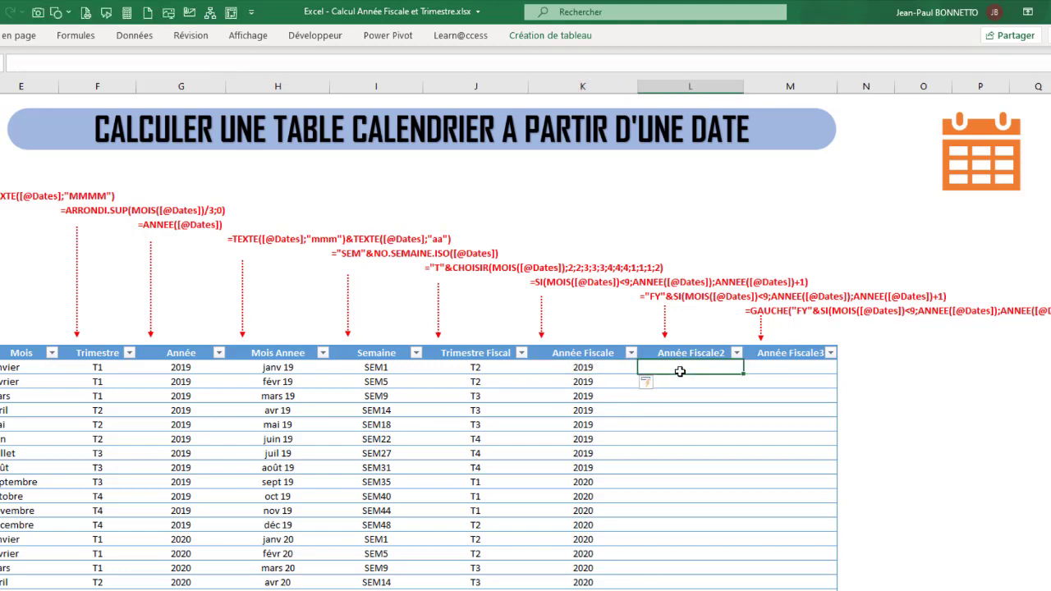
pyautogui.click(61, 64)
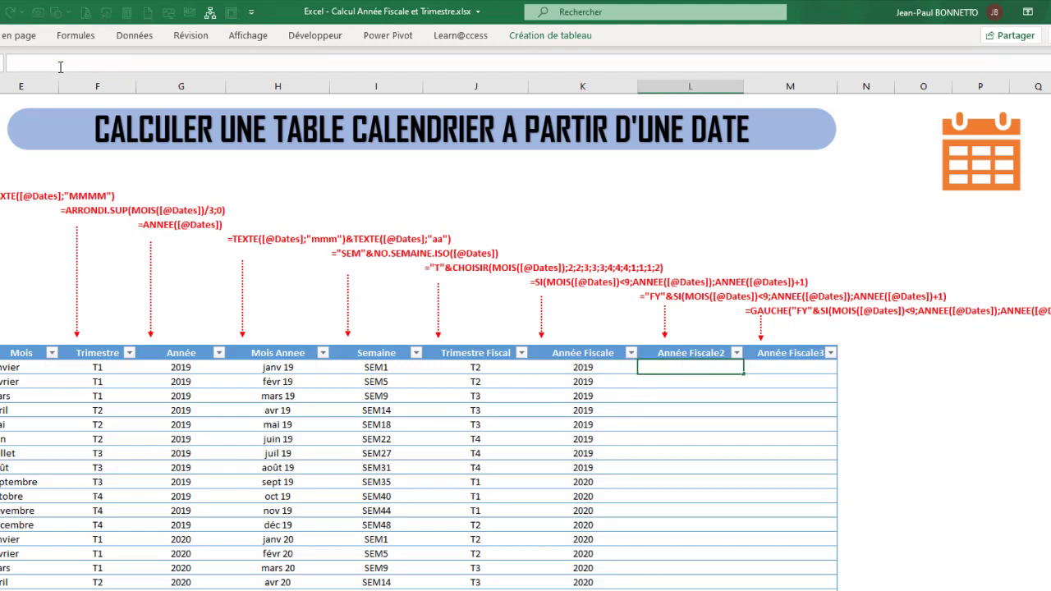
pyautogui.hotkey('ctrl', 'v')
# - Prefix the Année Fiscale2 formula in L16 with "FY"& directly before the SI function
pyautogui.click(18, 64)
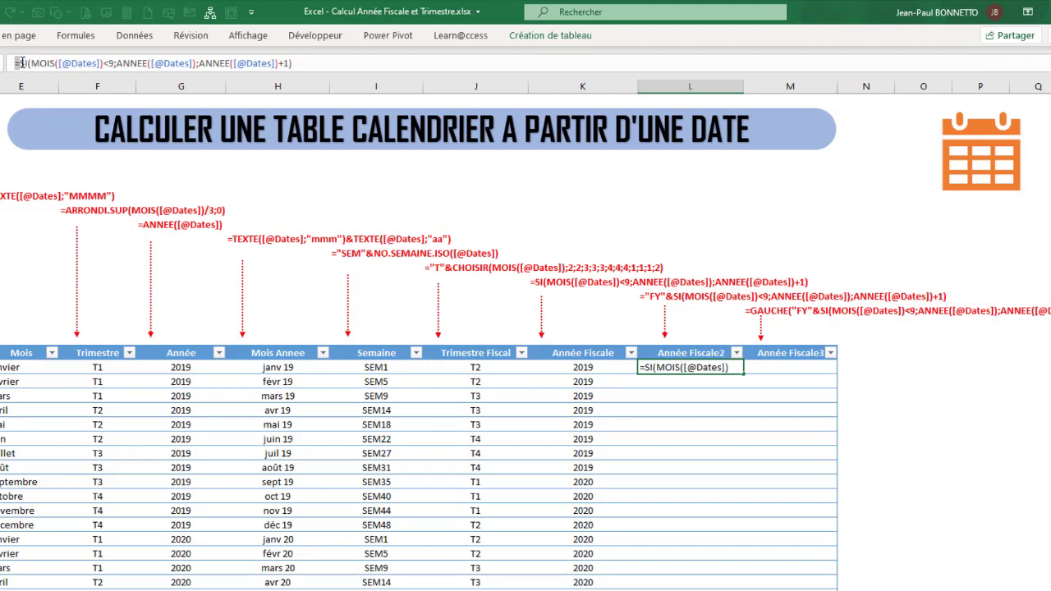
pyautogui.write('"')
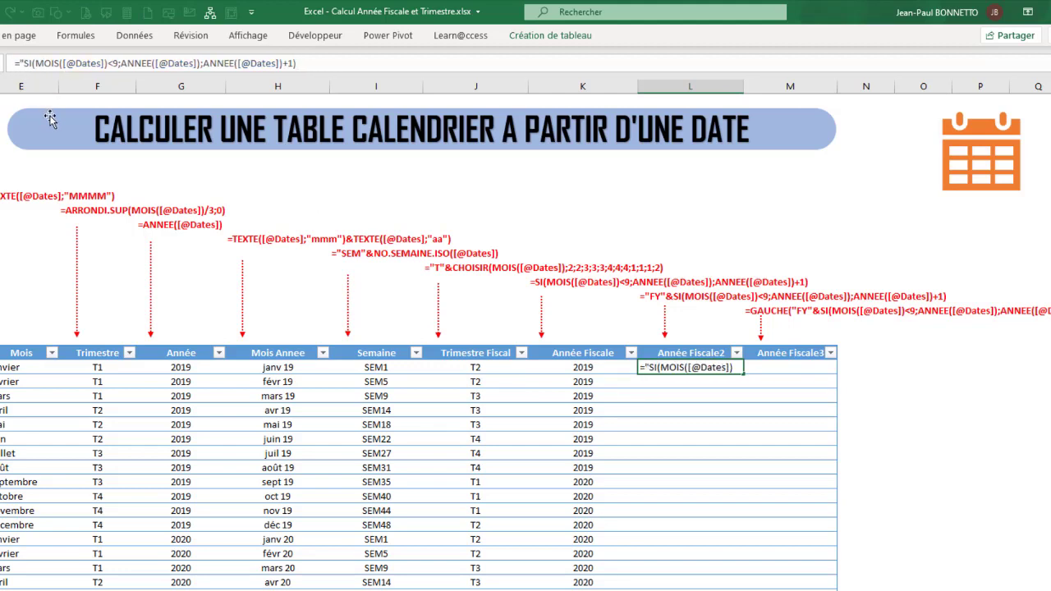
pyautogui.write('FY')
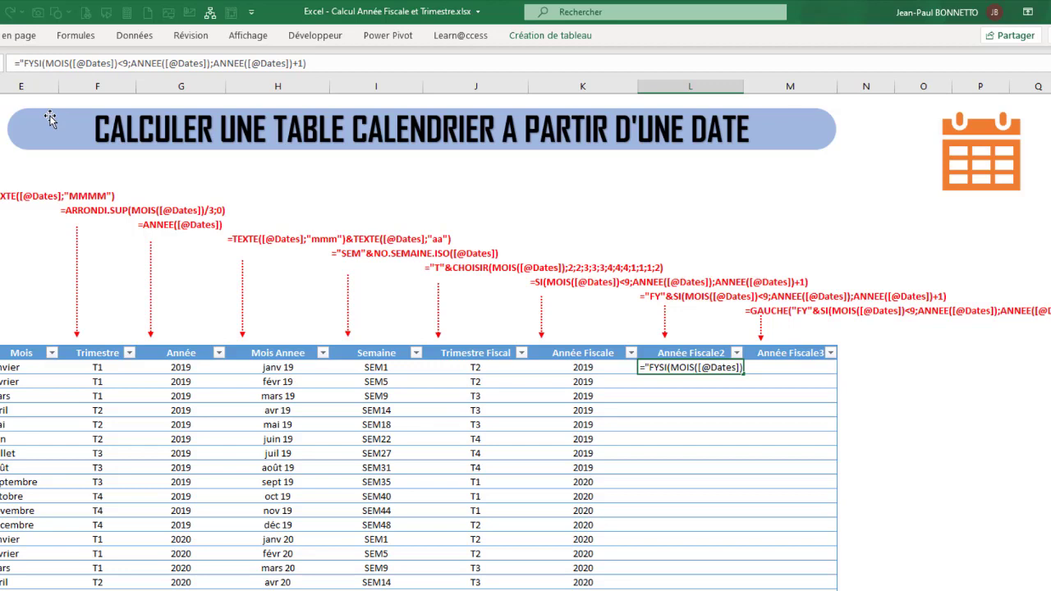
pyautogui.write('"&')
pyautogui.press('Return')
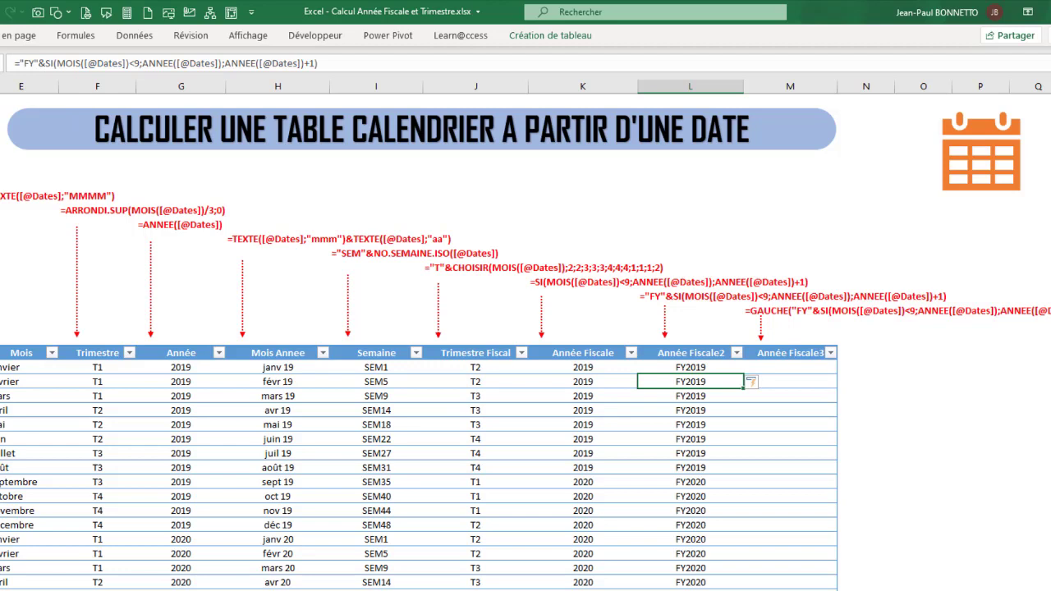
# - Copy the FY-prefixed formula from L16 into the first Année Fiscale3 cell, M16
pyautogui.click(791, 369)
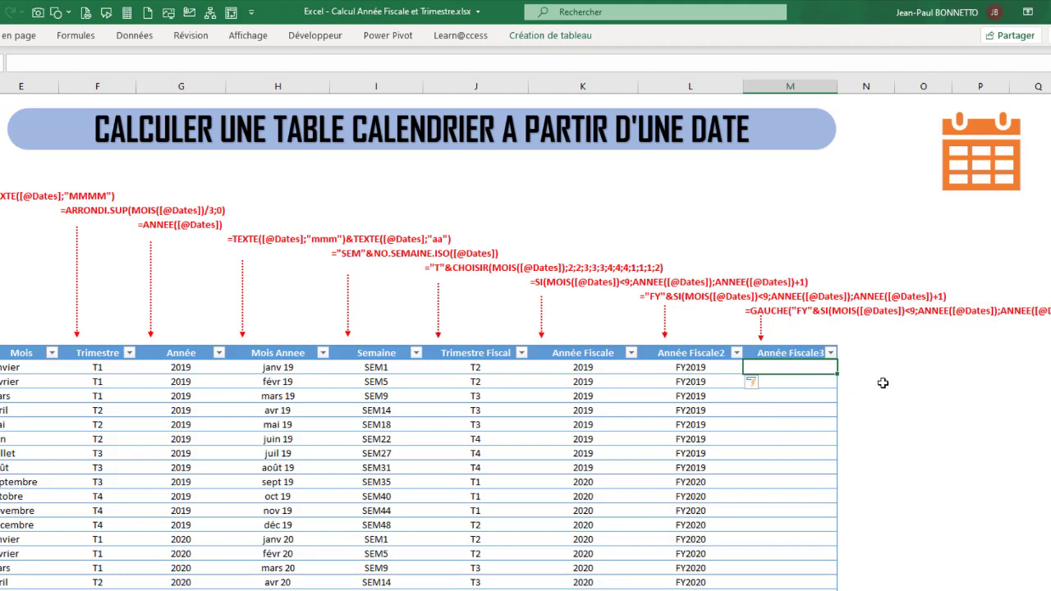
pyautogui.click(689, 369)
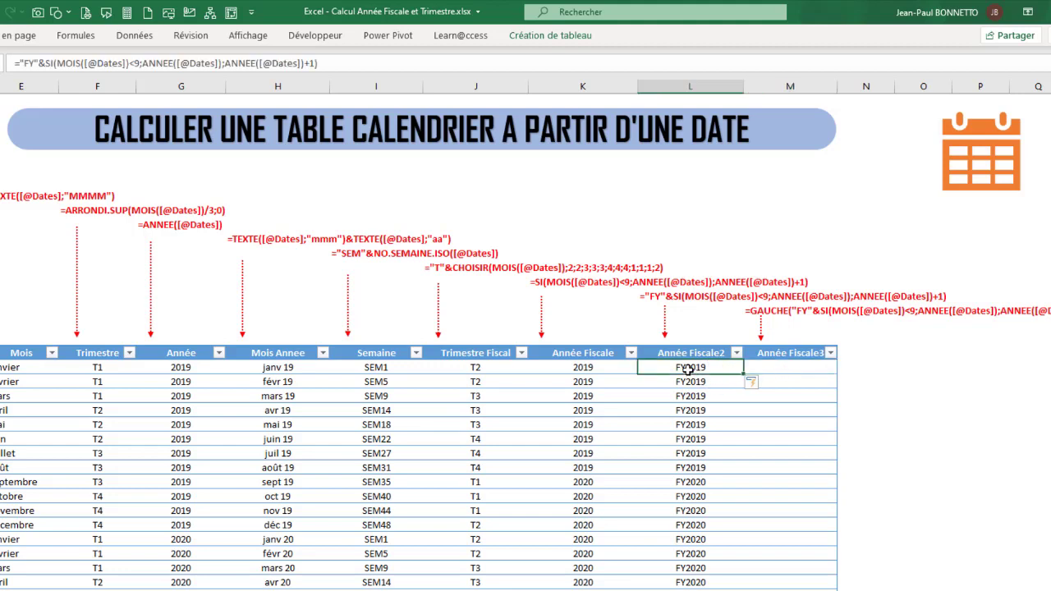
pyautogui.tripleClick(340, 72)
pyautogui.hotkey('ctrl', 'c')
pyautogui.press('Escape')
pyautogui.click(803, 367)
pyautogui.hotkey('ctrl', 'v')
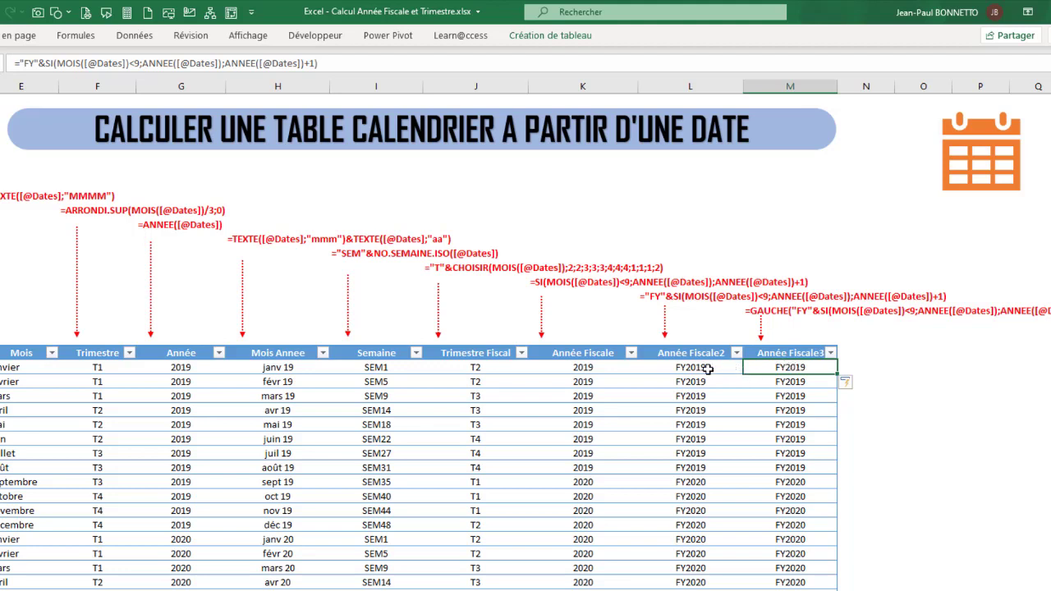
# - Test with ESTNUM in O16 whether the Année Fiscale2 value in L16 is a number
pyautogui.click(694, 371)
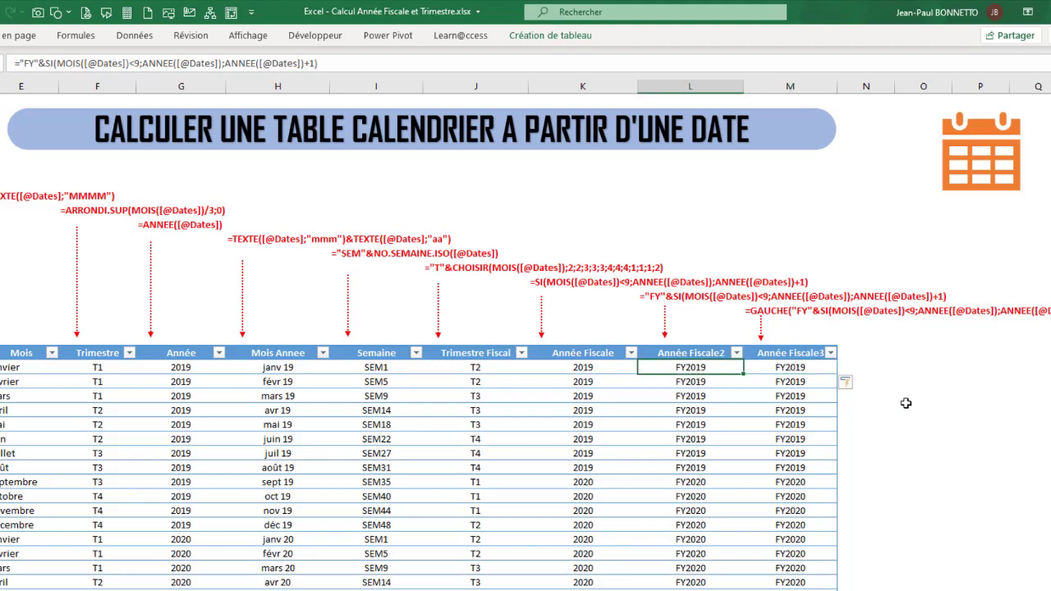
pyautogui.doubleClick(932, 367)
pyautogui.write('=est')
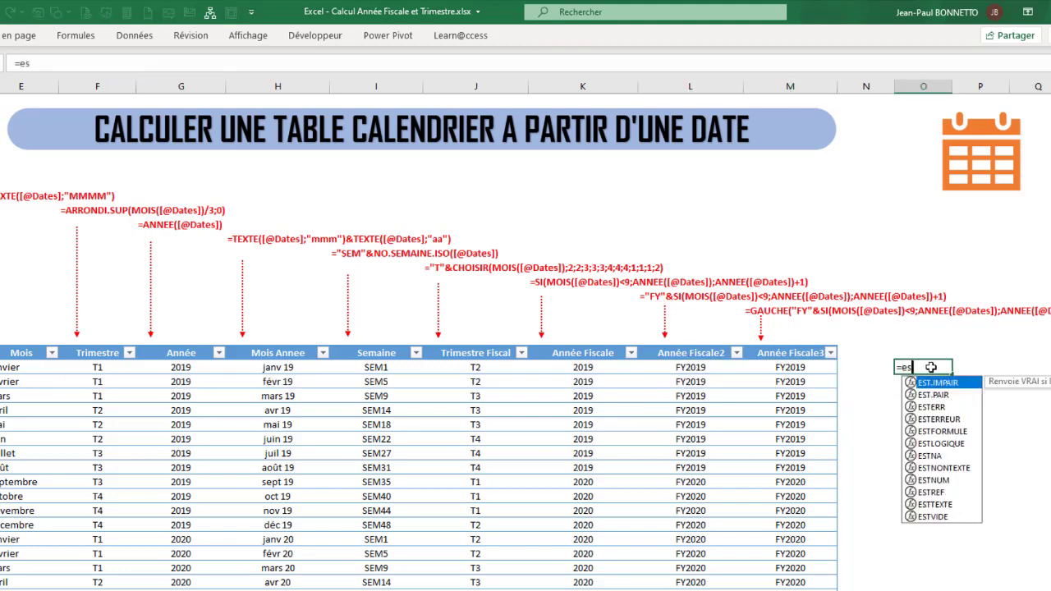
pyautogui.doubleClick(934, 480)
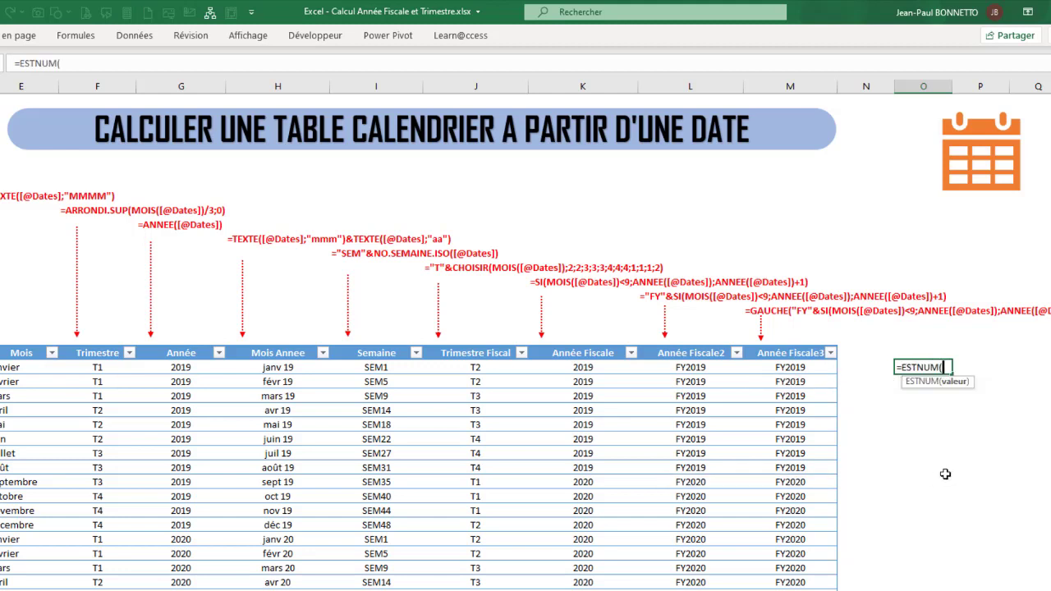
pyautogui.click(670, 369)
pyautogui.press('Return')
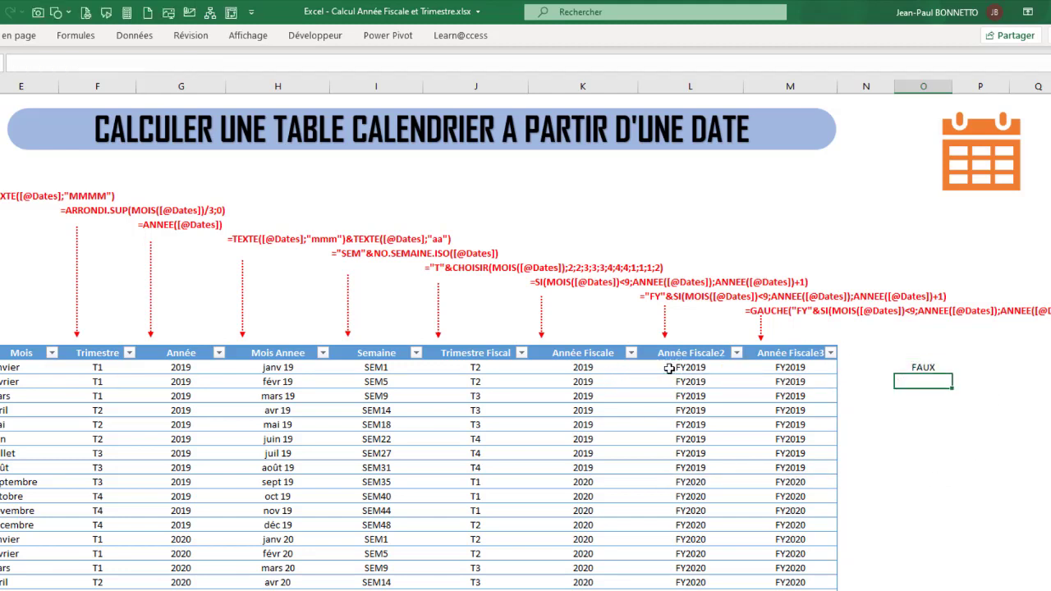
pyautogui.press('Up')
# - Look over the Année Fiscale2 values and delete the ESTNUM test from O16
pyautogui.moveTo(683, 367); pyautogui.dragTo(692, 587)
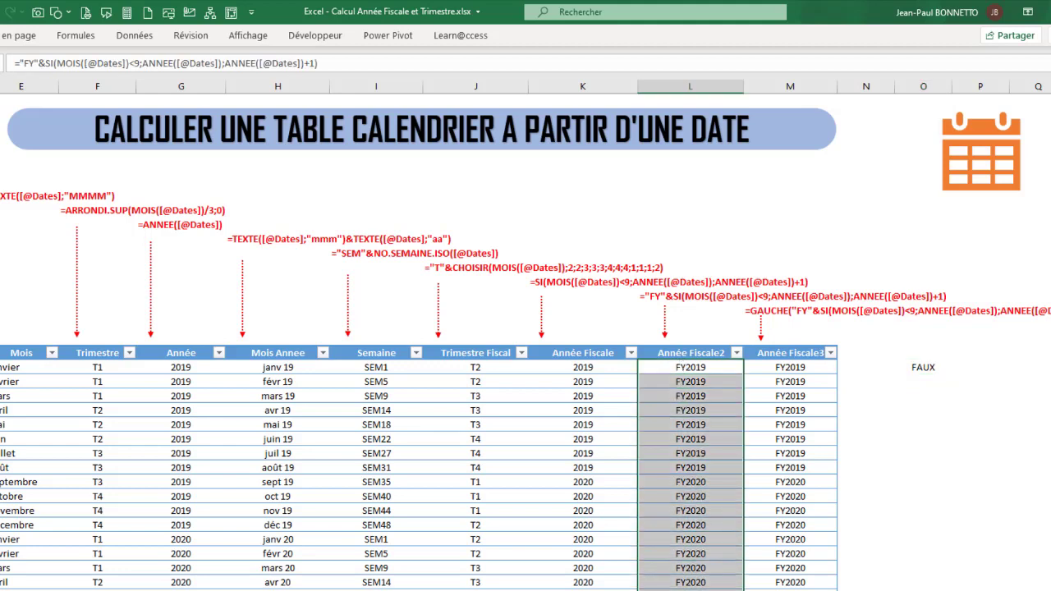
pyautogui.click(688, 367)
pyautogui.click(922, 365)
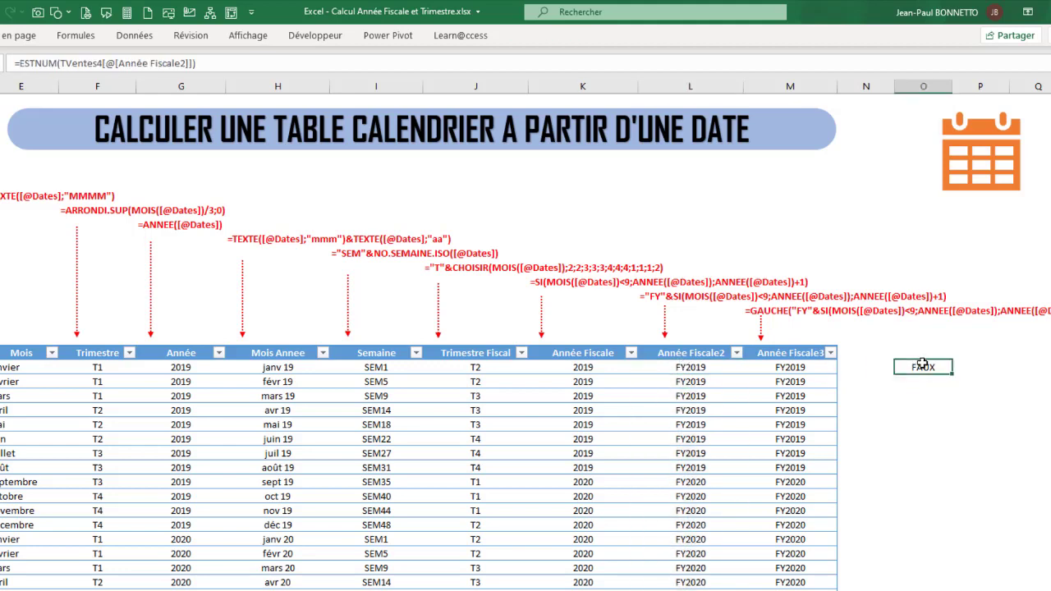
pyautogui.press('Delete')
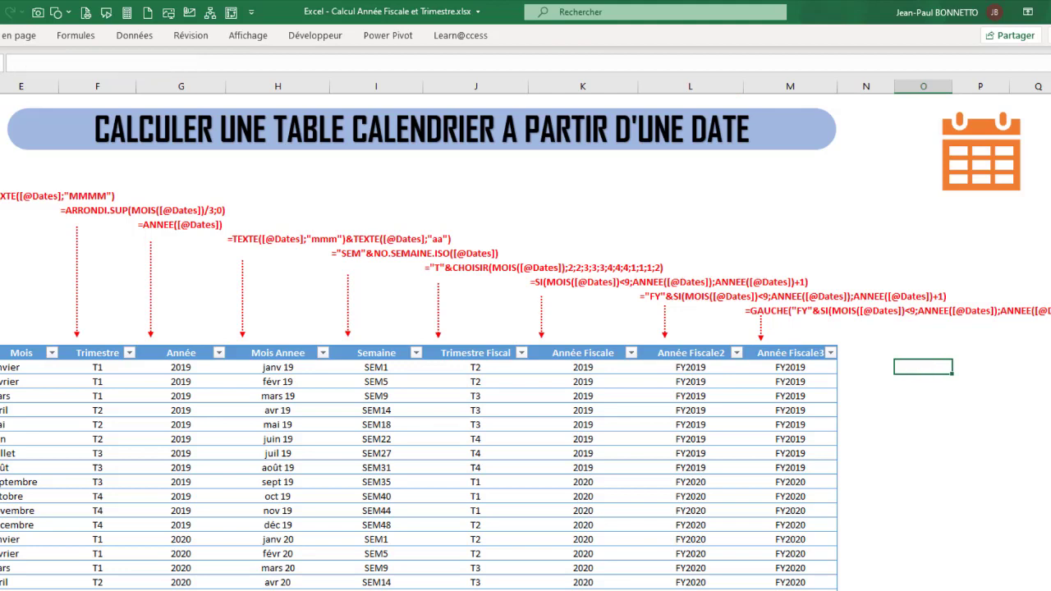
# - Copy the expression after the equals sign in M16 and wrap the original in GAUCHE to extract 2 characters
pyautogui.click(795, 373)
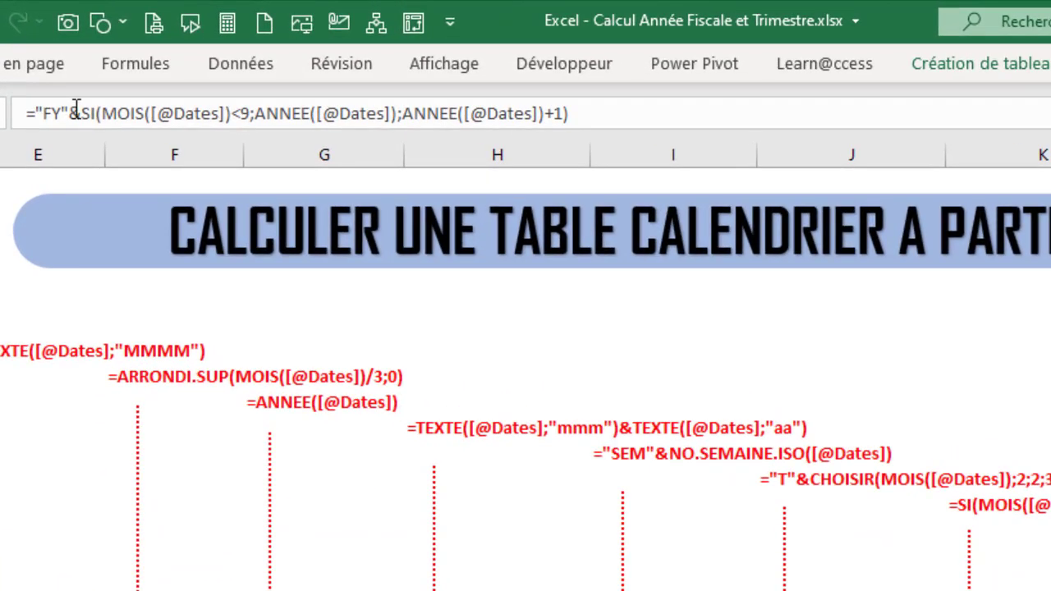
pyautogui.moveTo(576, 112); pyautogui.dragTo(37, 114)
pyautogui.hotkey('ctrl', 'c')
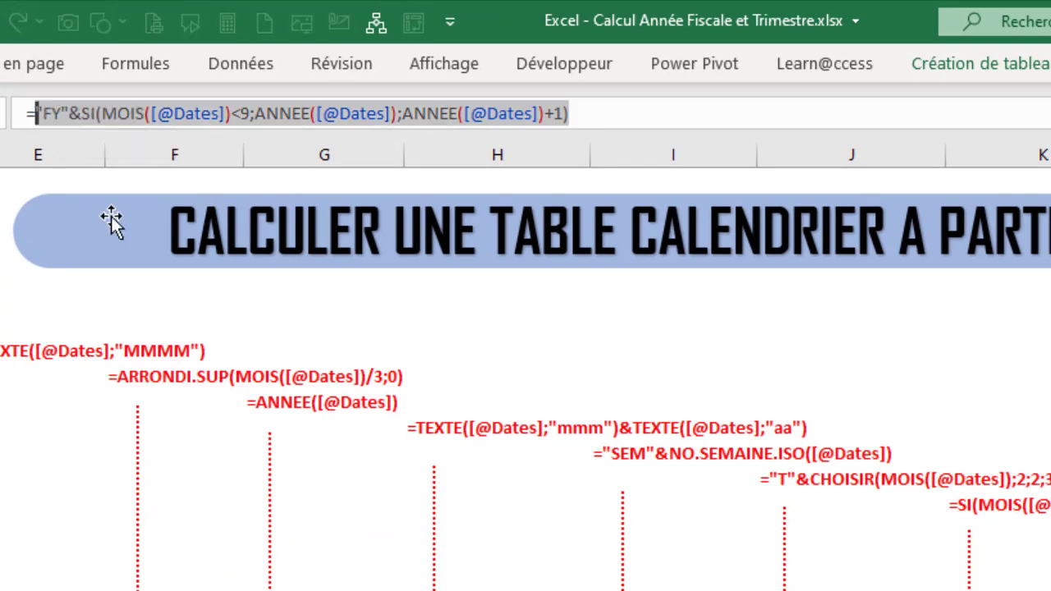
pyautogui.click(36, 114)
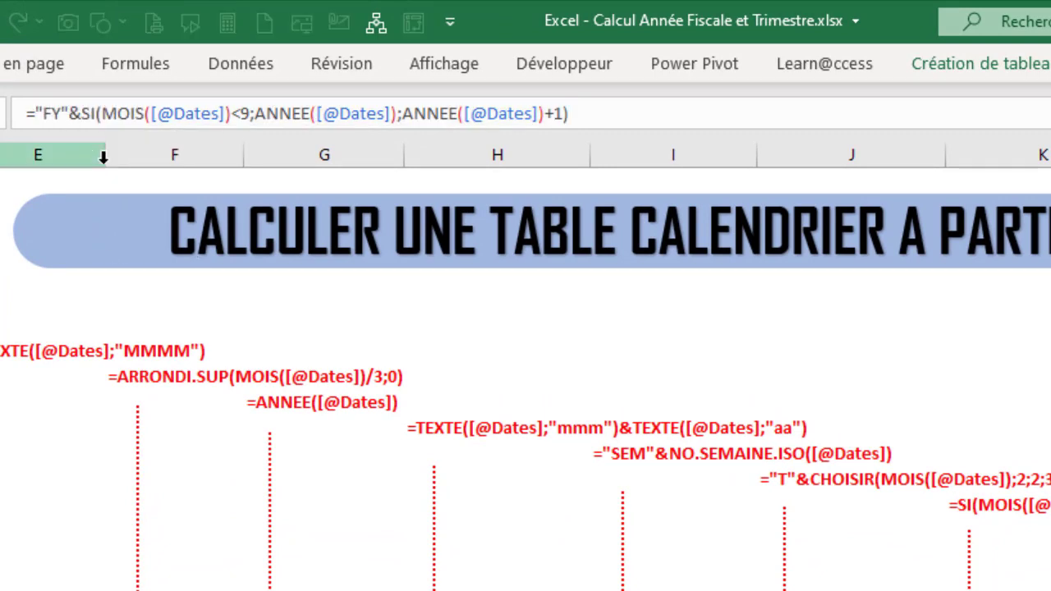
pyautogui.write('GAUChe"FY"&SI')
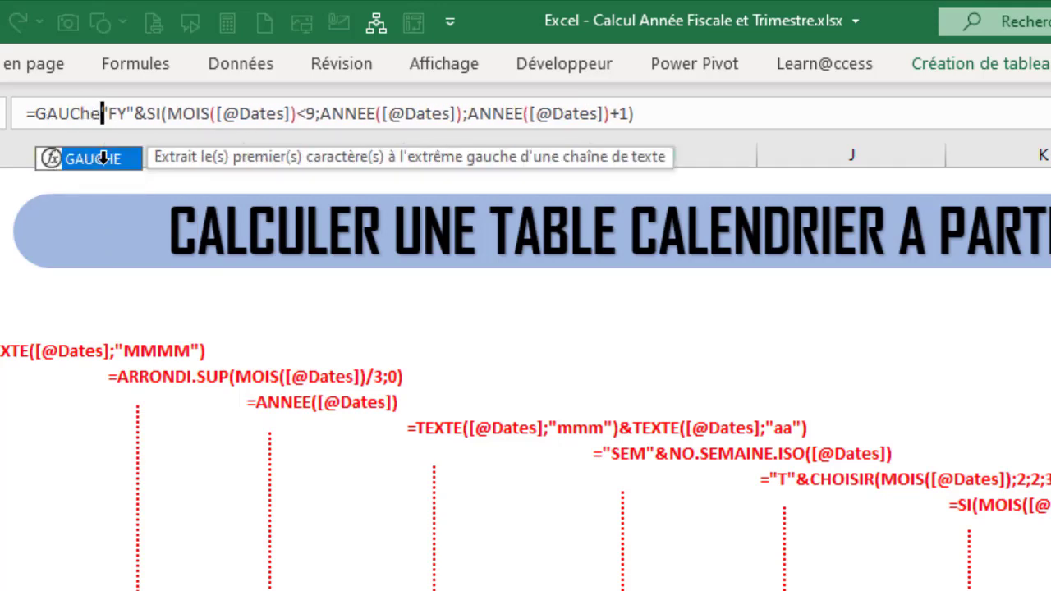
pyautogui.write('(')
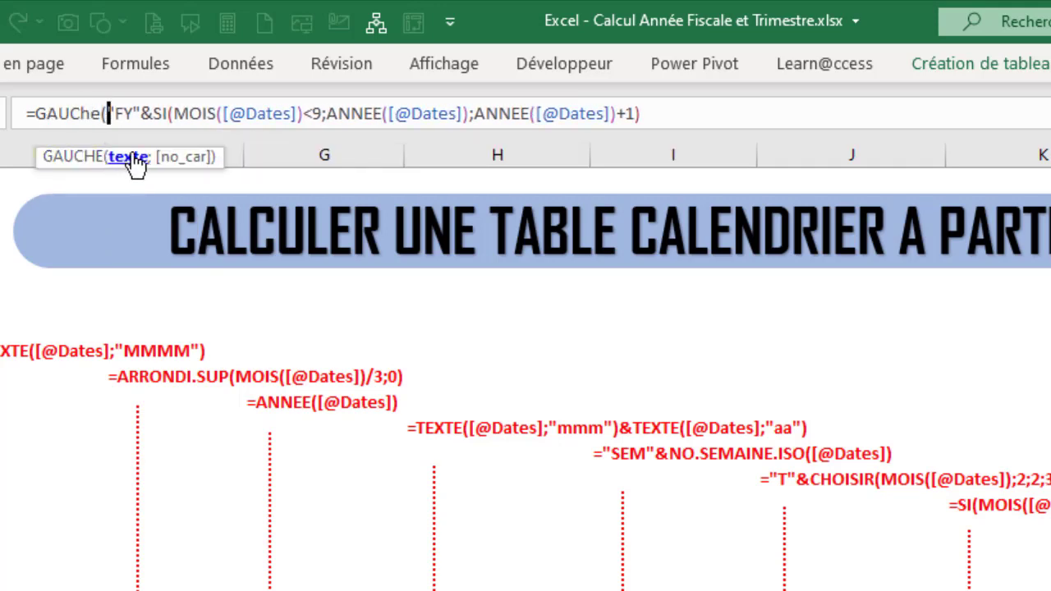
pyautogui.press('BackSpace')
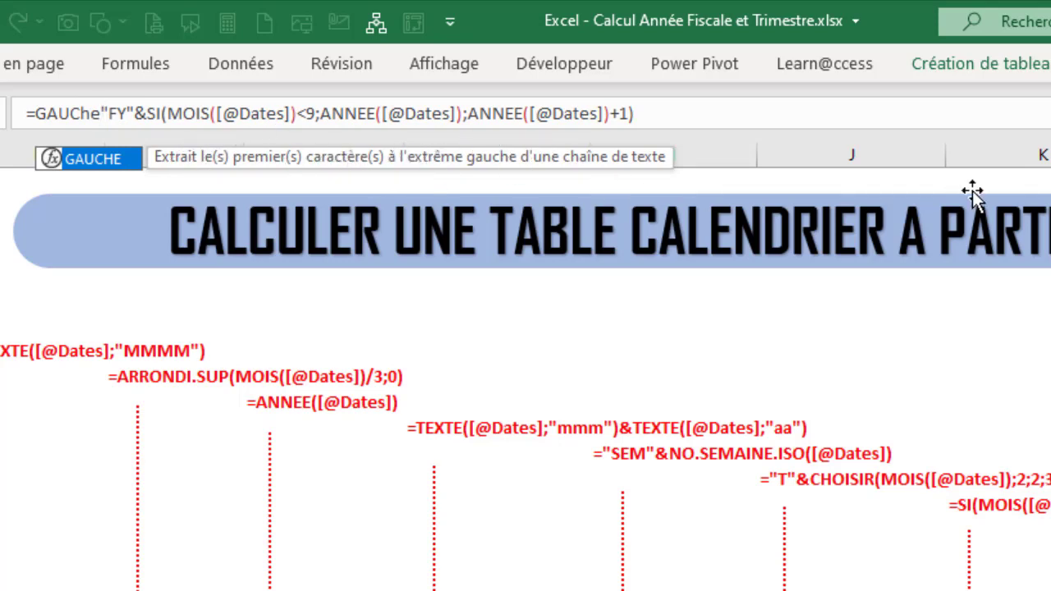
pyautogui.write('(')
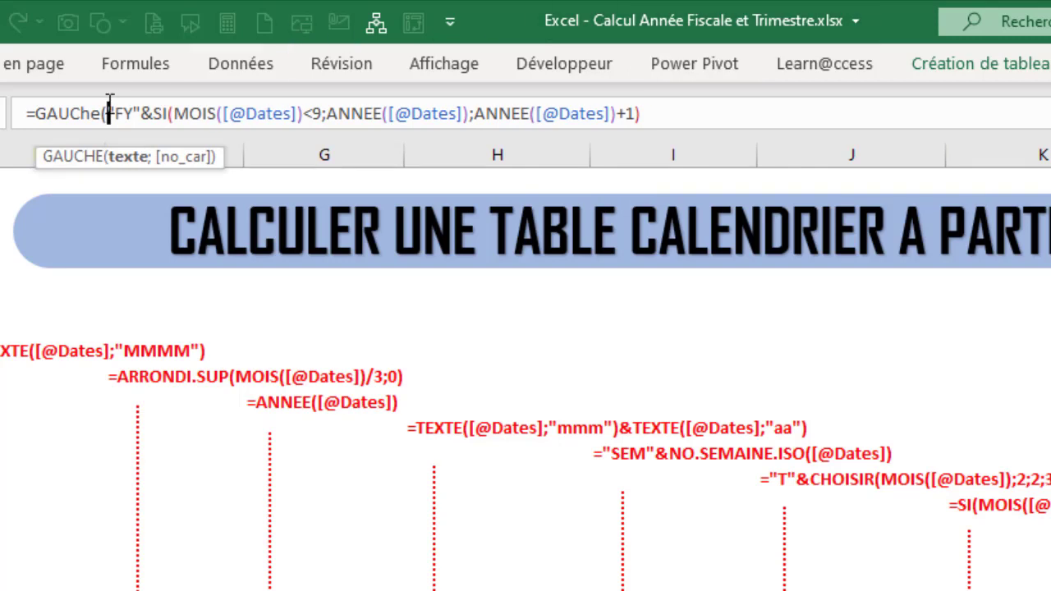
pyautogui.click(666, 115)
pyautogui.write(';')
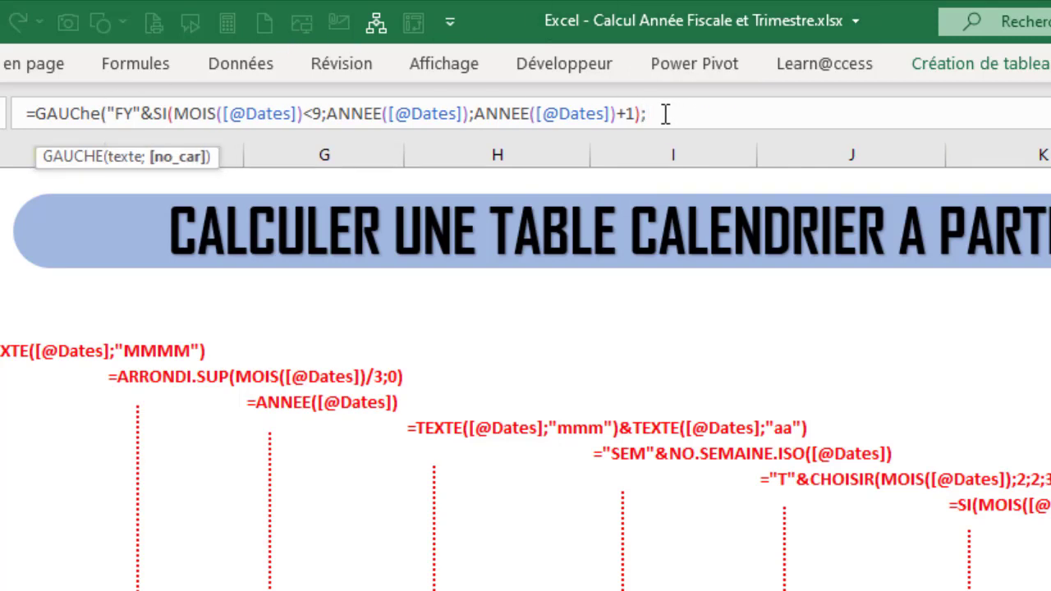
pyautogui.write('2)')
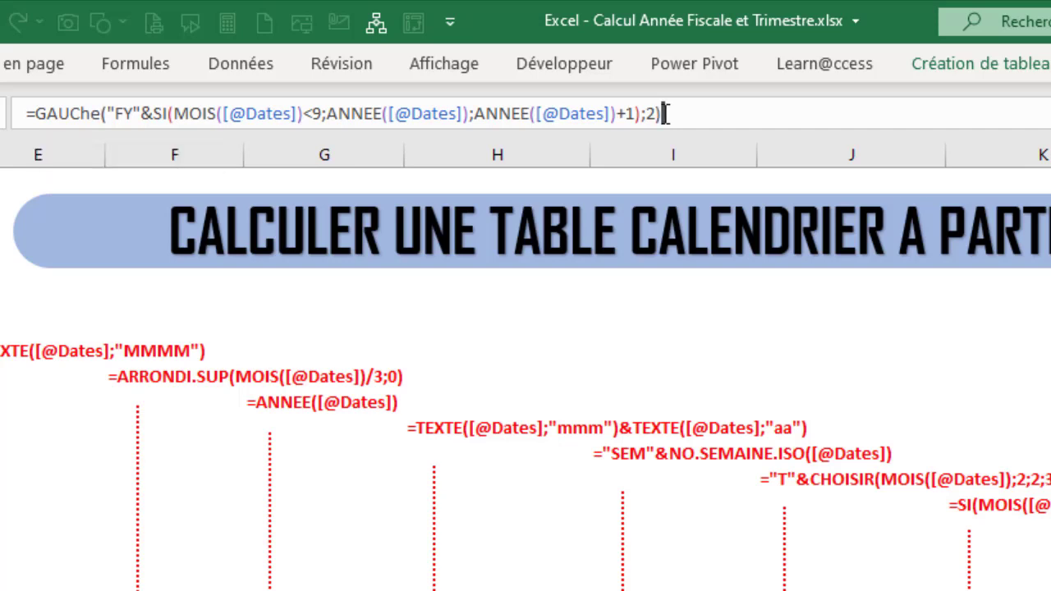
# - Append the copied FY expression to the M16 formula with &, wrapped in DROITE to extract 2 characters
pyautogui.write('&')
pyautogui.hotkey('ctrl', 'v')
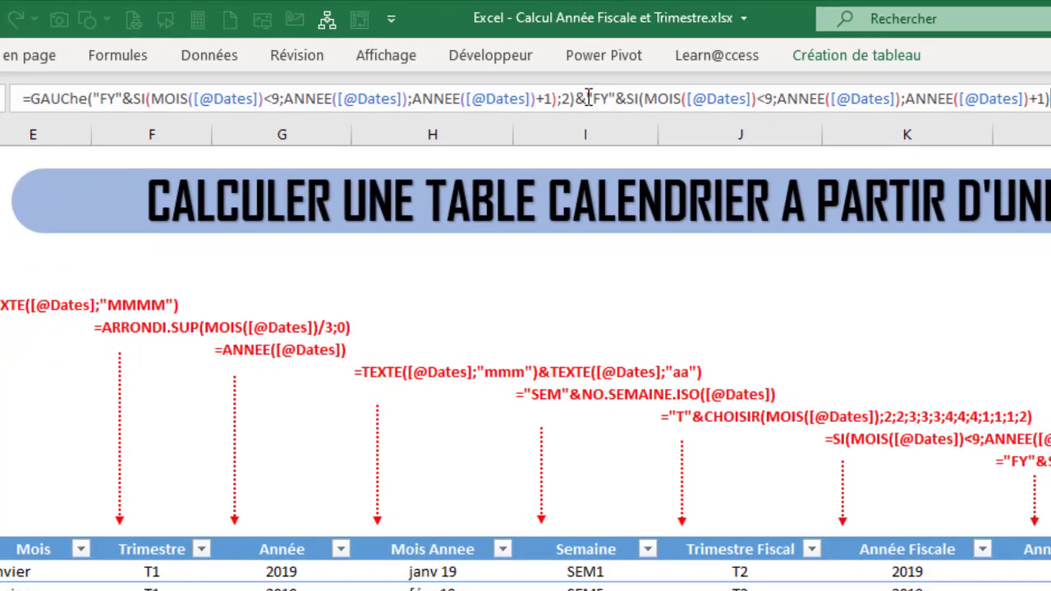
pyautogui.click(588, 97)
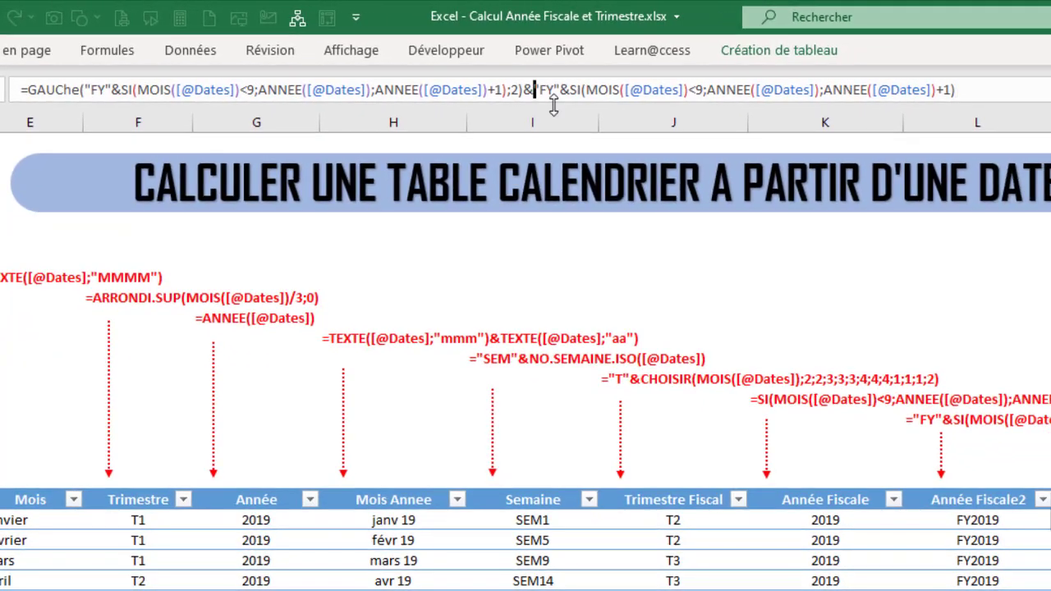
pyautogui.write('D')
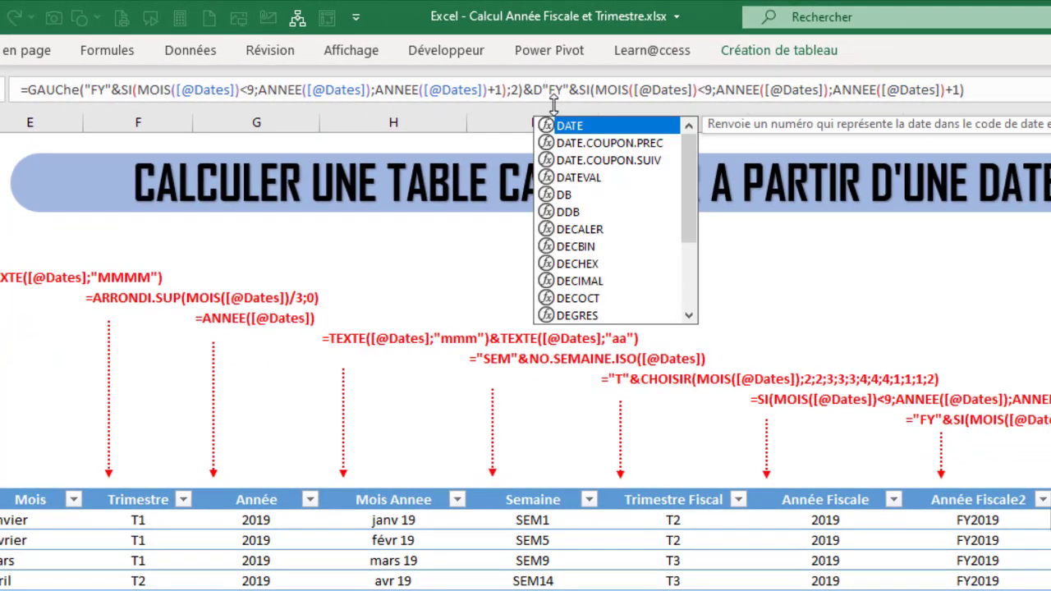
pyautogui.write('roite(')
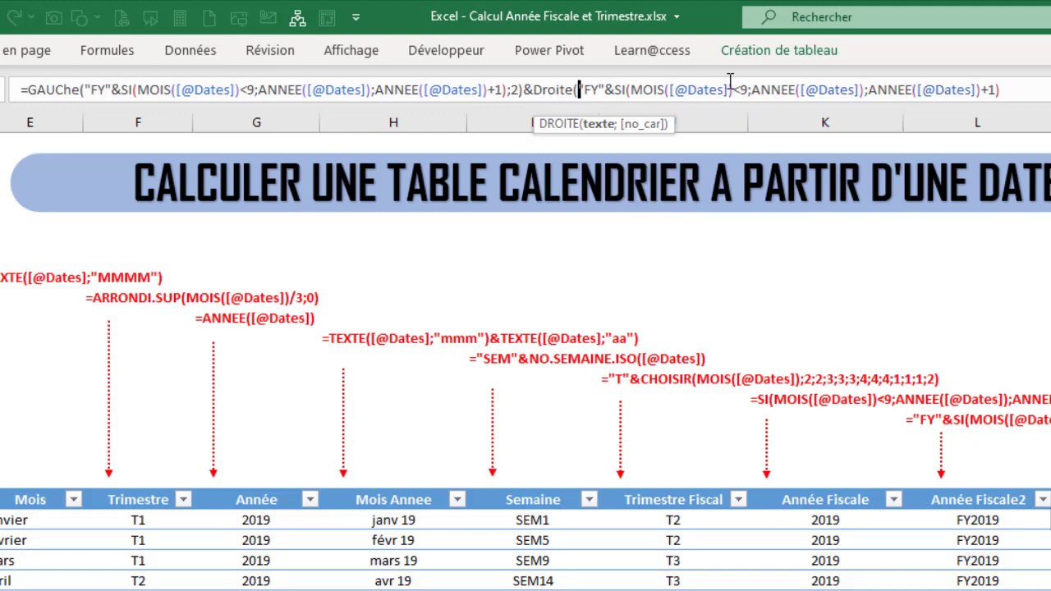
pyautogui.click(1039, 90)
pyautogui.write(';2)')
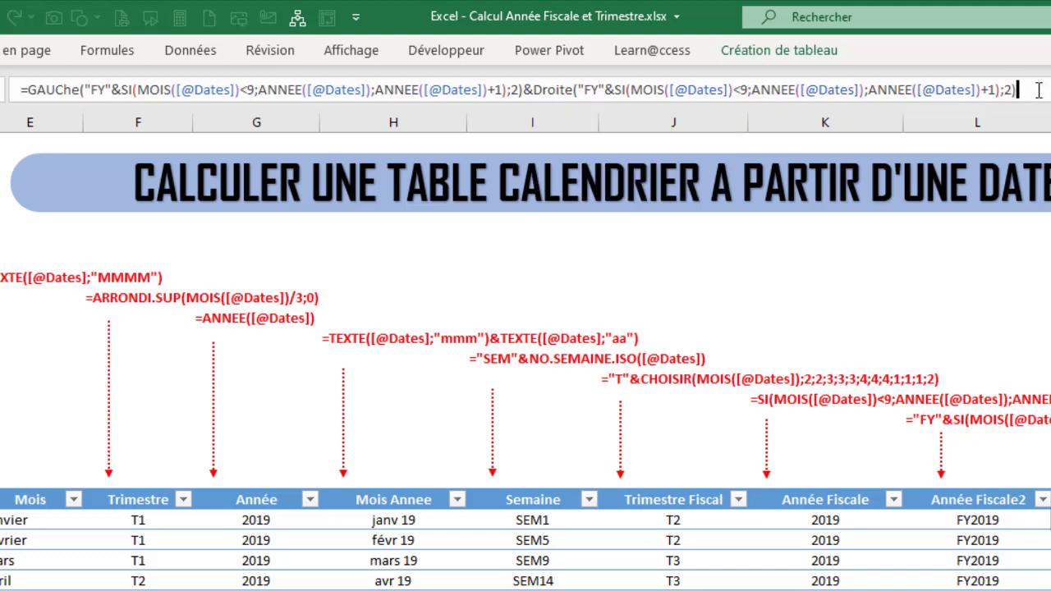
pyautogui.press('Return')
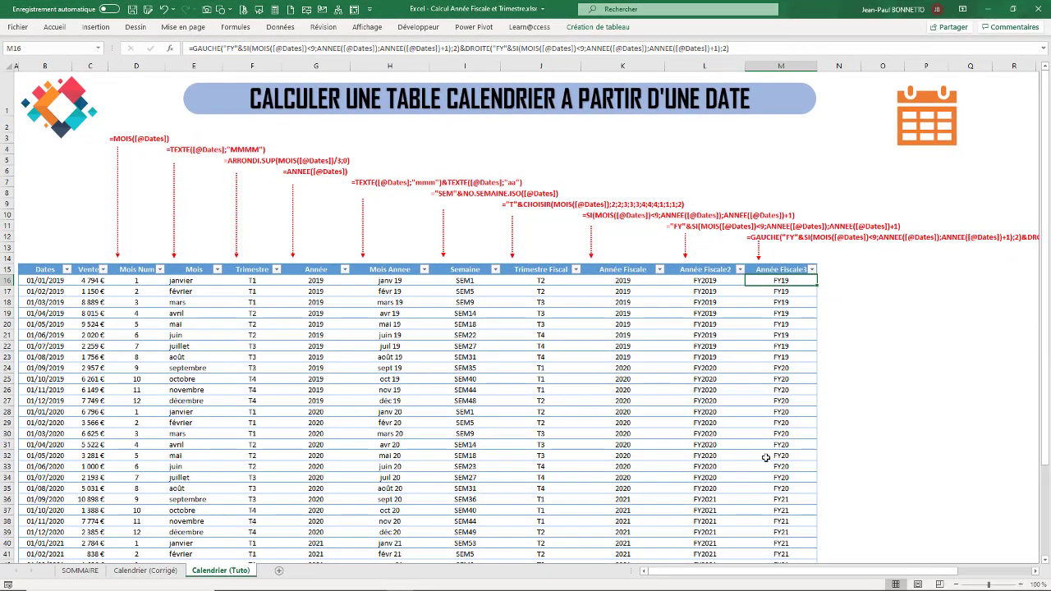
# - Replace the Année Fiscale3 formula in M16 with a reference to M22
pyautogui.scroll(-6, 783, 437)
pyautogui.scroll(6, 782, 402)
pyautogui.tripleClick(737, 51)
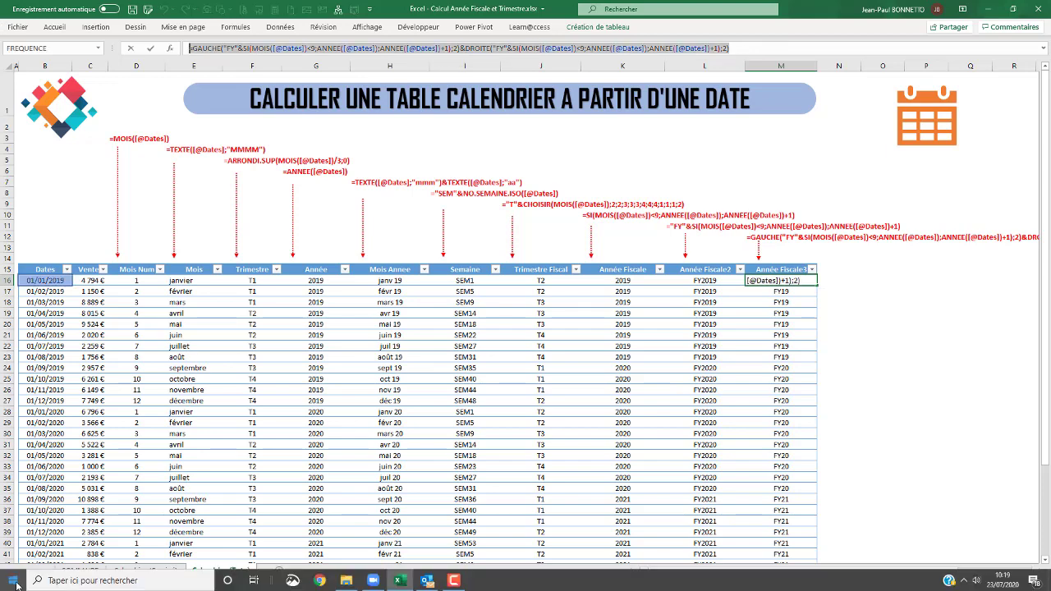
pyautogui.write('=')
pyautogui.click(801, 346)
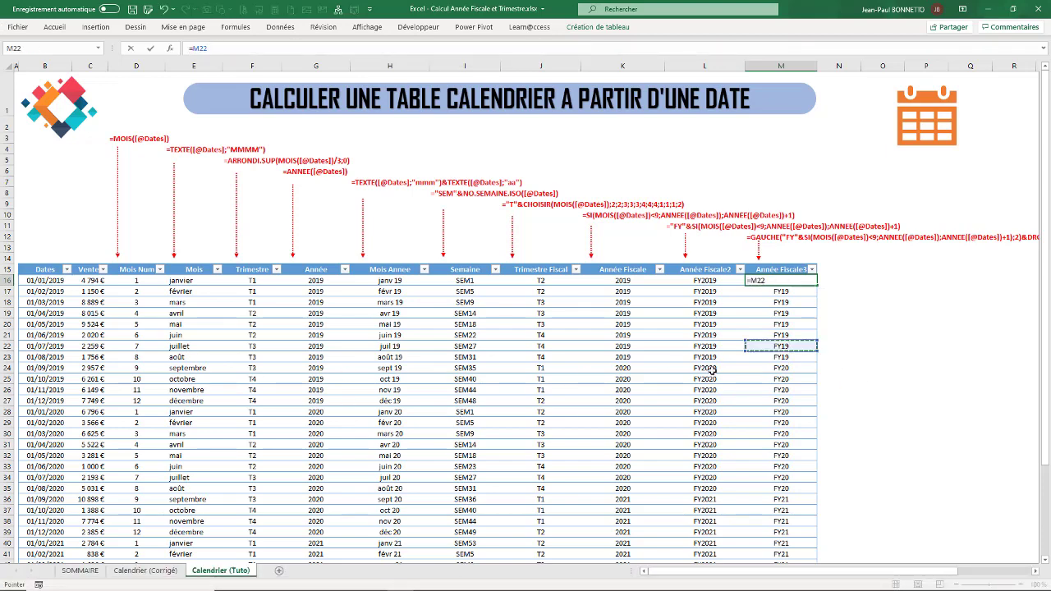
pyautogui.press('Return')
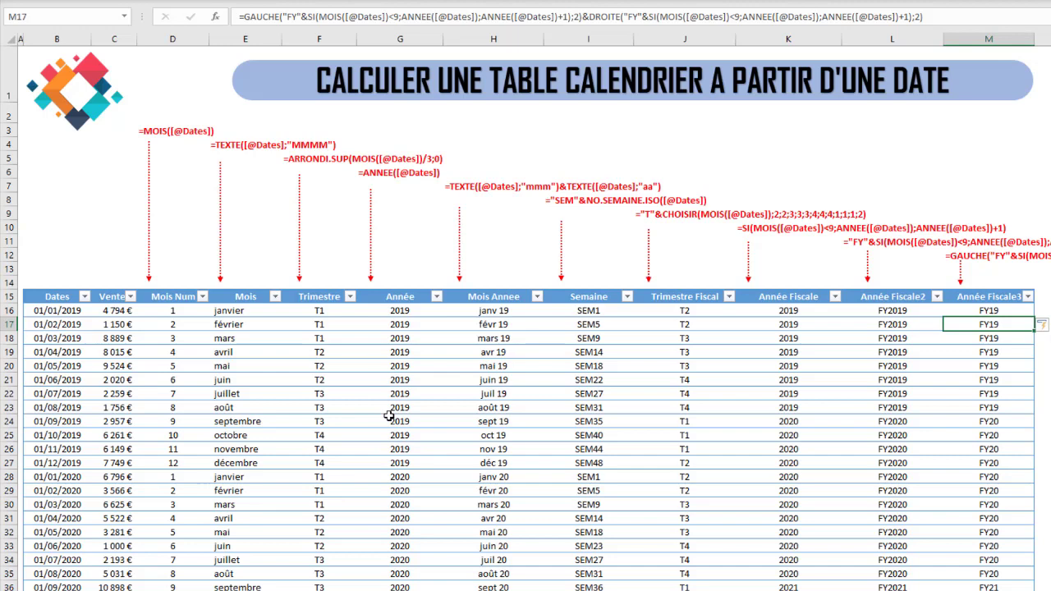
# - Create a pivot table from TVentes4 on a new worksheet, with Année Fiscale3 as rows and Ventes as values
pyautogui.click(329, 376)
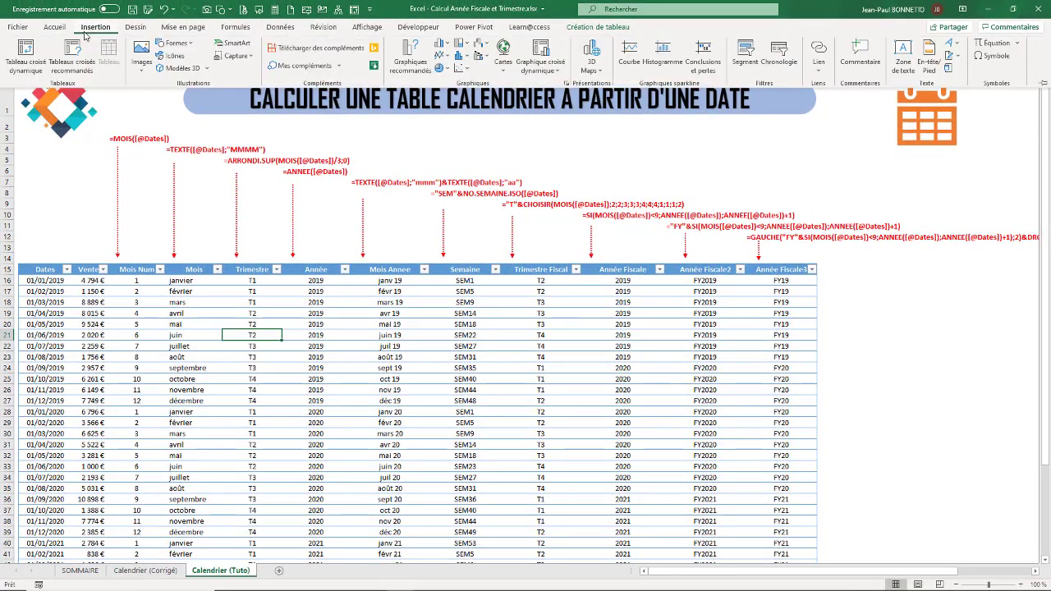
pyautogui.click(25, 58)
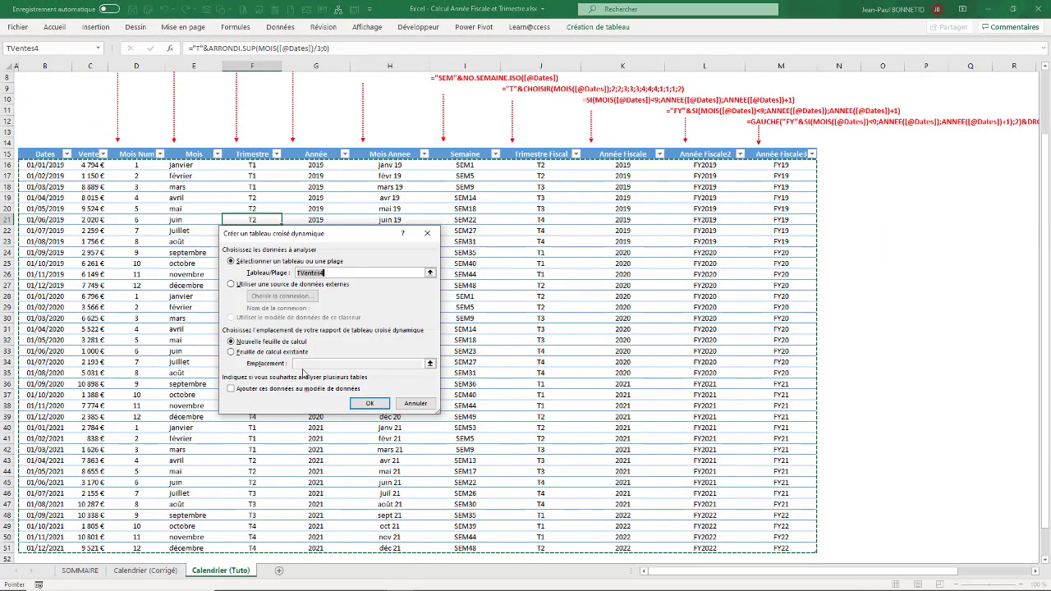
pyautogui.click(370, 403)
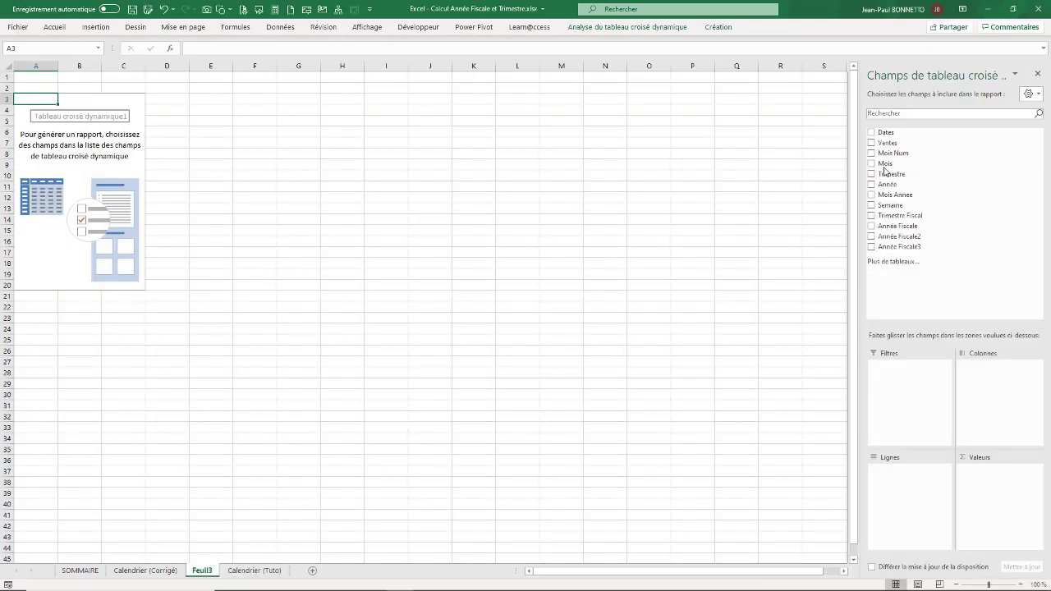
pyautogui.moveTo(895, 251); pyautogui.dragTo(912, 493)
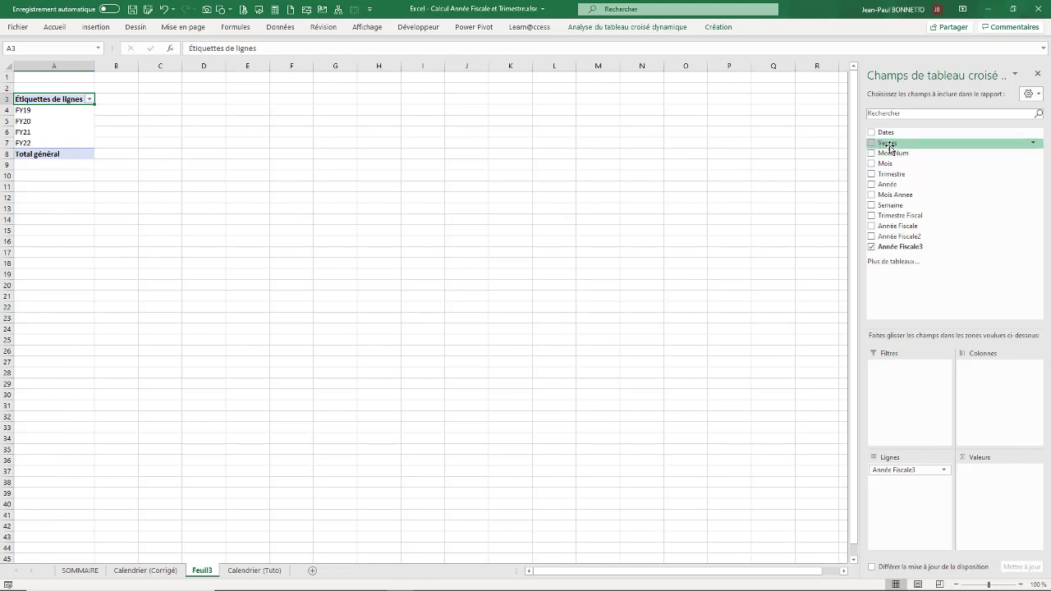
pyautogui.moveTo(887, 143); pyautogui.dragTo(992, 470)
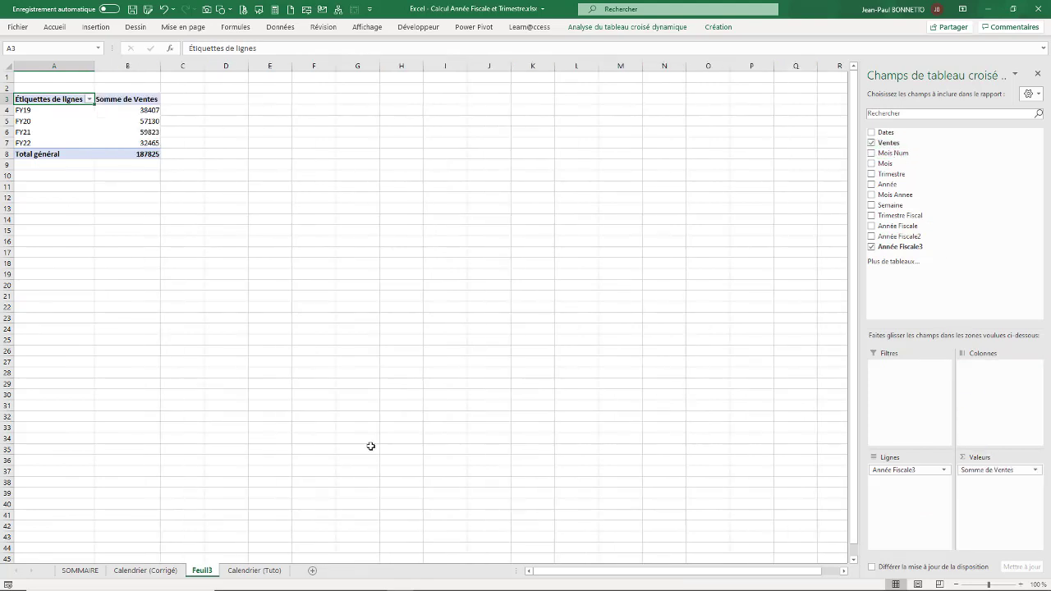
# - Rename the pivot table's row label header in A3 as ANNEE FISCALE
pyautogui.doubleClick(48, 99)
pyautogui.press('BackSpace')
pyautogui.press('BackSpace')
pyautogui.press('BackSpace')
pyautogui.press('BackSpace')
pyautogui.press('BackSpace')
pyautogui.press('BackSpace')
pyautogui.press('BackSpace')
pyautogui.press('BackSpace')
pyautogui.press('BackSpace')
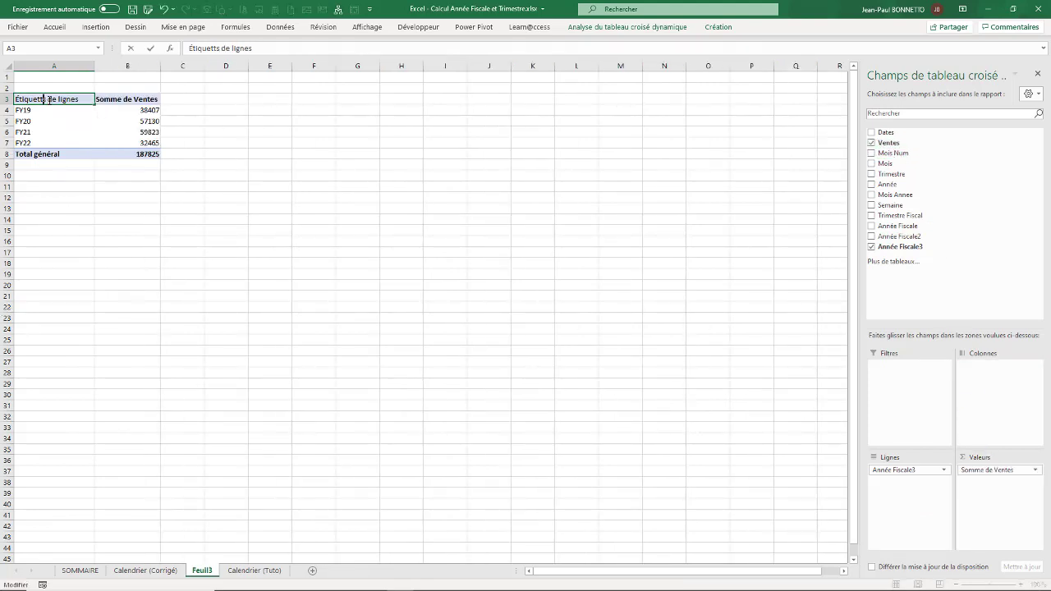
pyautogui.press('Delete')
pyautogui.press('Delete')
pyautogui.press('Delete')
pyautogui.press('Delete')
pyautogui.press('Delete')
pyautogui.press('Delete')
pyautogui.press('Delete')
pyautogui.press('Delete')
pyautogui.press('Delete')
pyautogui.press('Delete')
pyautogui.press('Delete')
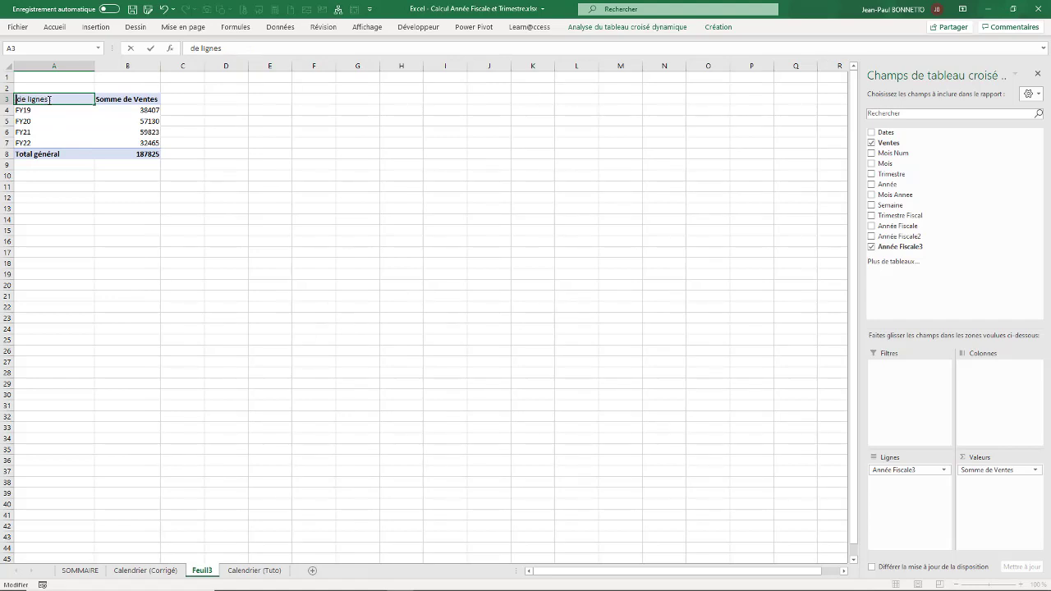
pyautogui.write('ANNEE FISCALE')
pyautogui.press('Return')
pyautogui.click(54, 121)
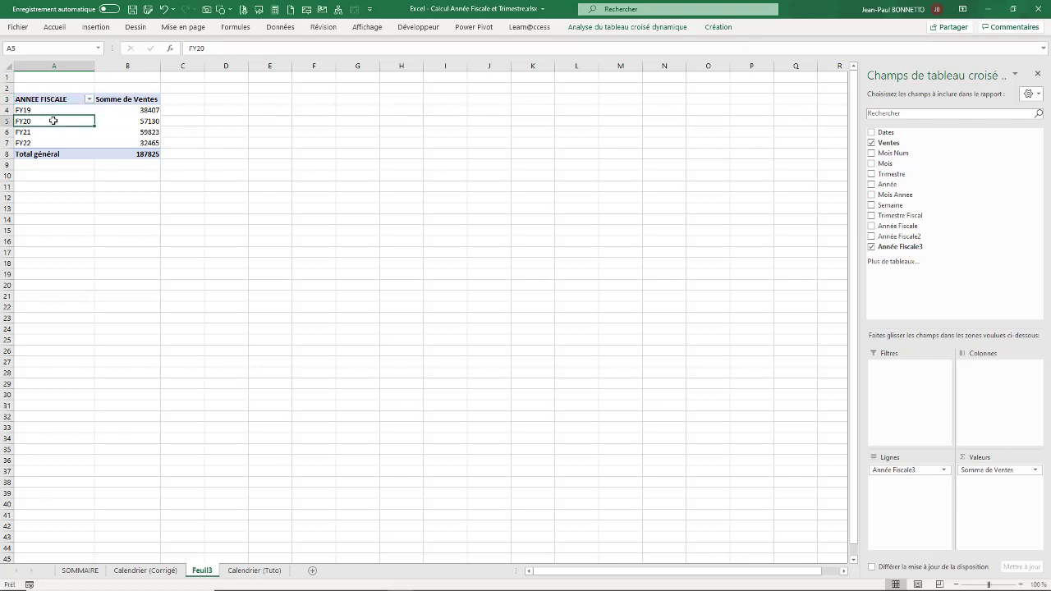
# - Try to set the custom name of the Somme de Ventes value field to Ventes
pyautogui.click(129, 99)
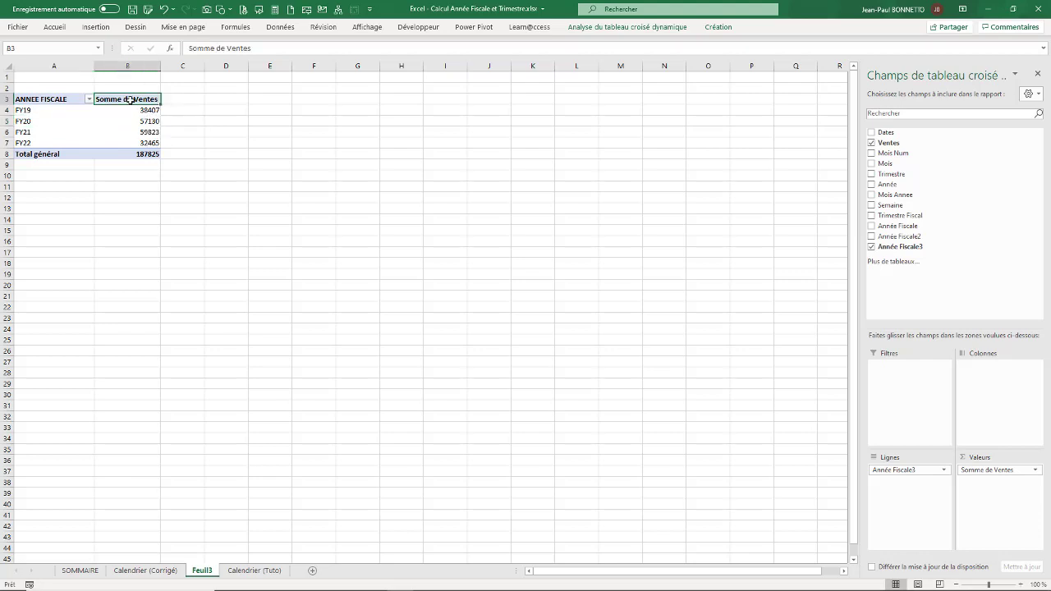
pyautogui.doubleClick(130, 99)
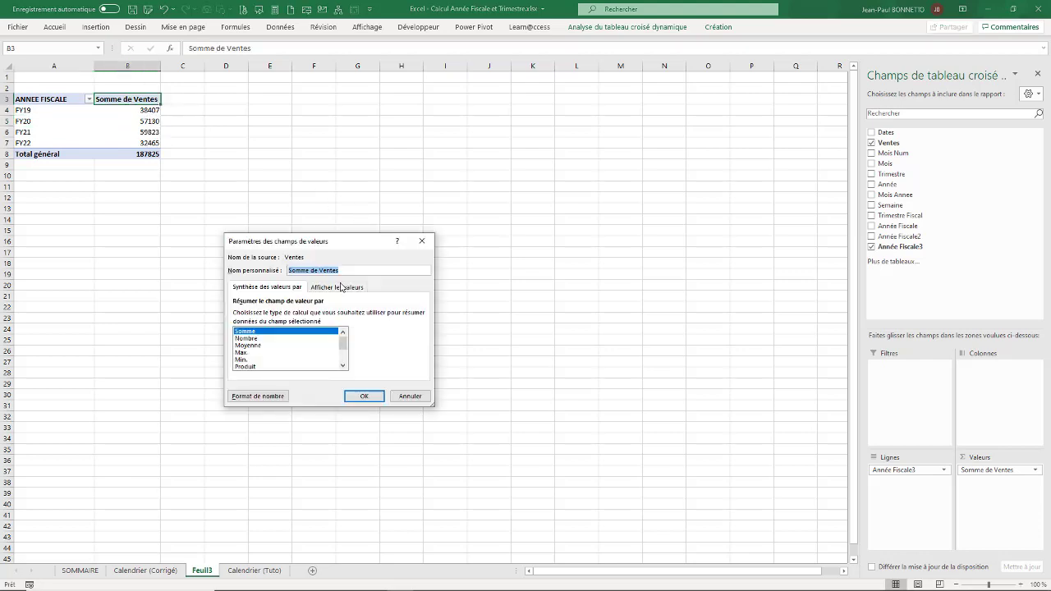
pyautogui.moveTo(340, 270); pyautogui.dragTo(193, 271)
pyautogui.write('Ve')
pyautogui.press('Return')
pyautogui.click(363, 396)
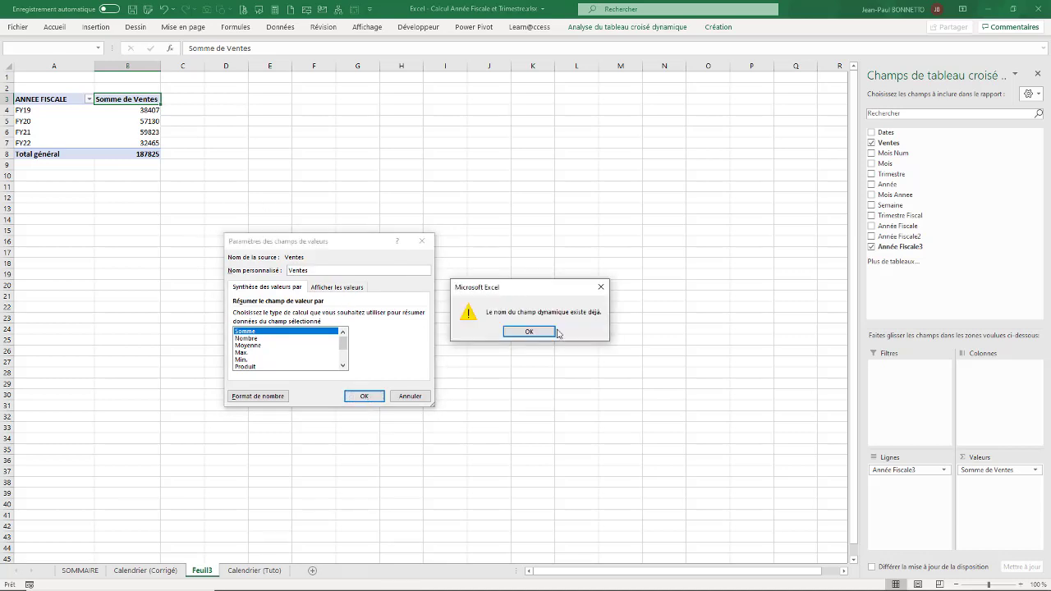
pyautogui.click(546, 331)
# - Set the value field's custom name to Total and widen column B slightly
pyautogui.click(316, 270)
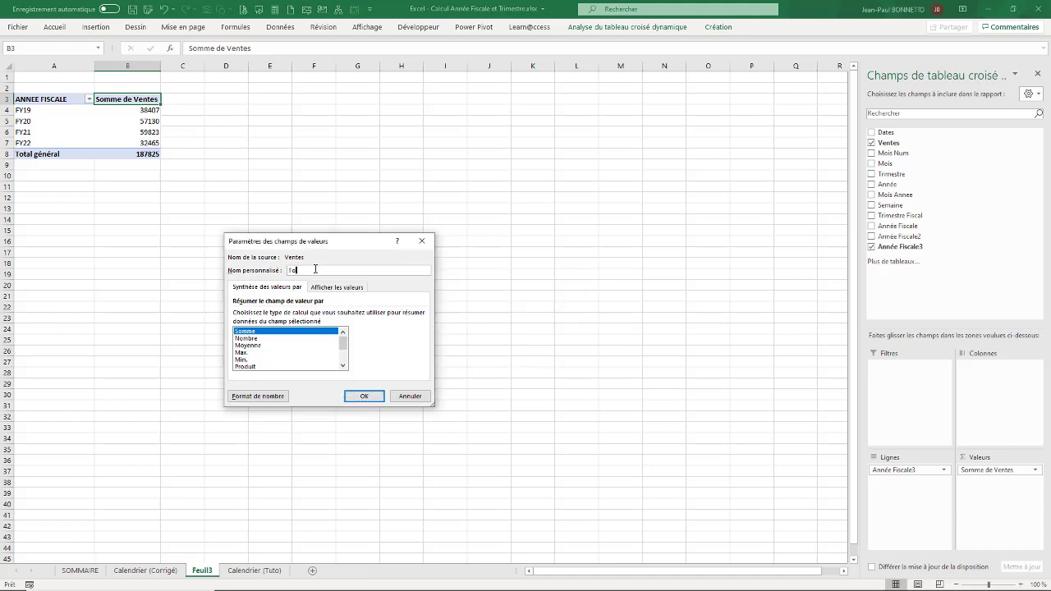
pyautogui.press('Return')
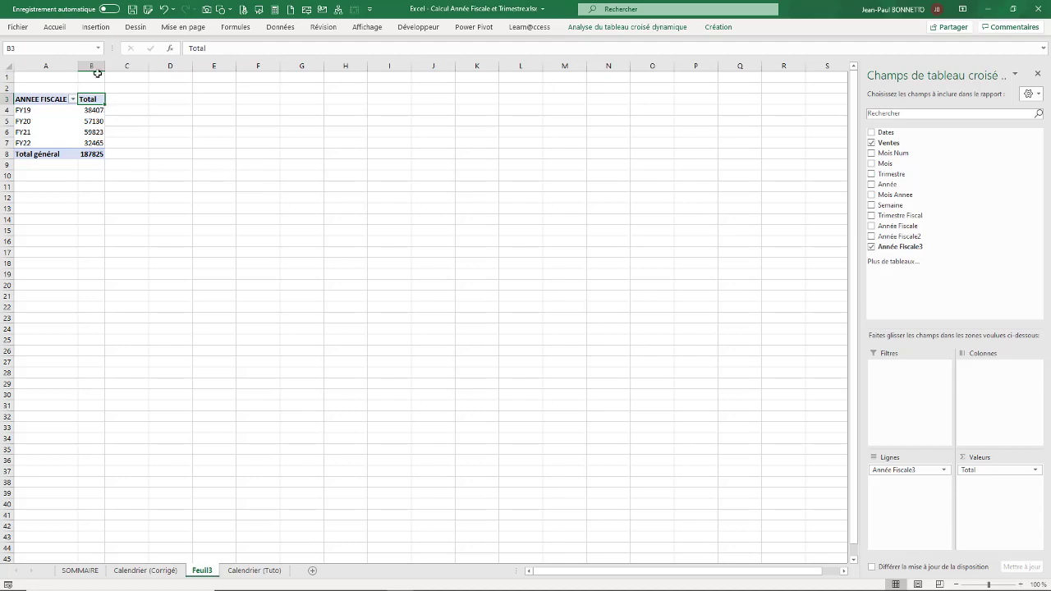
pyautogui.moveTo(105, 66); pyautogui.dragTo(121, 65)
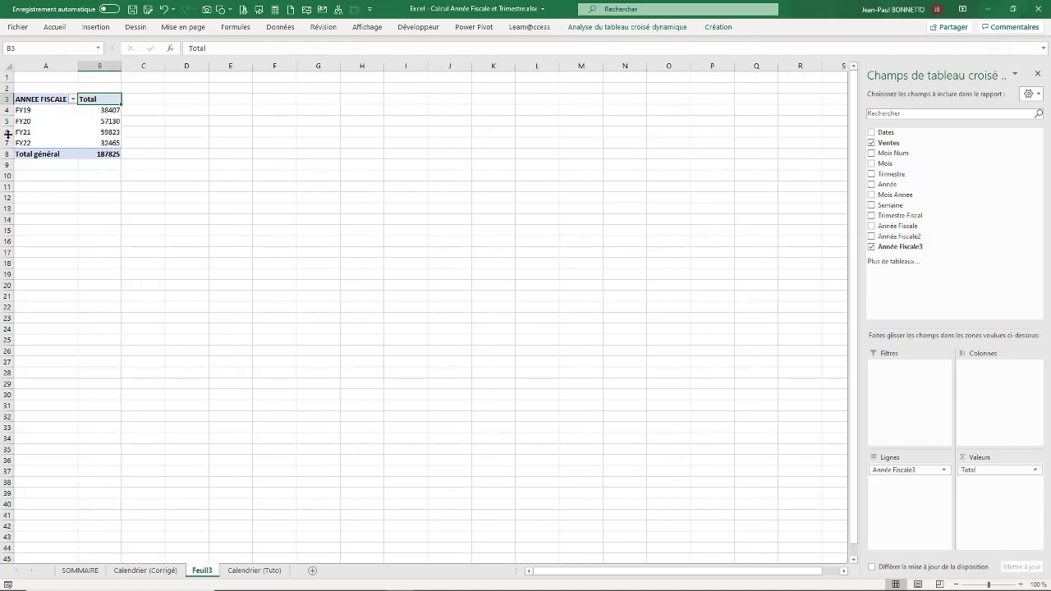
# - Copy the whole fiscal year pivot table and paste the duplicate at D3
pyautogui.moveTo(37, 101); pyautogui.dragTo(98, 154)
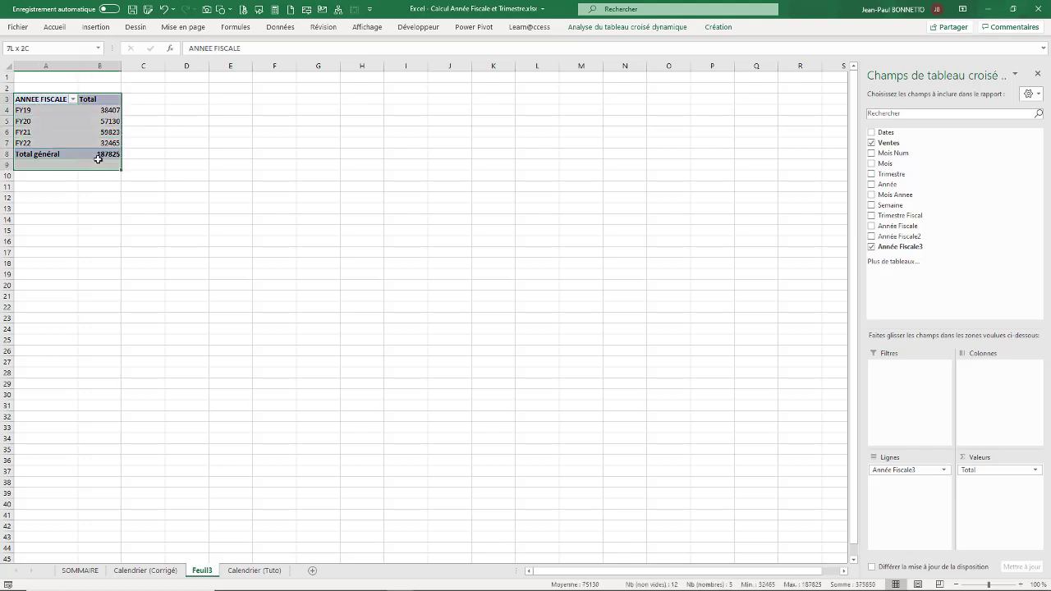
pyautogui.hotkey('ctrl', 'c')
pyautogui.click(192, 101)
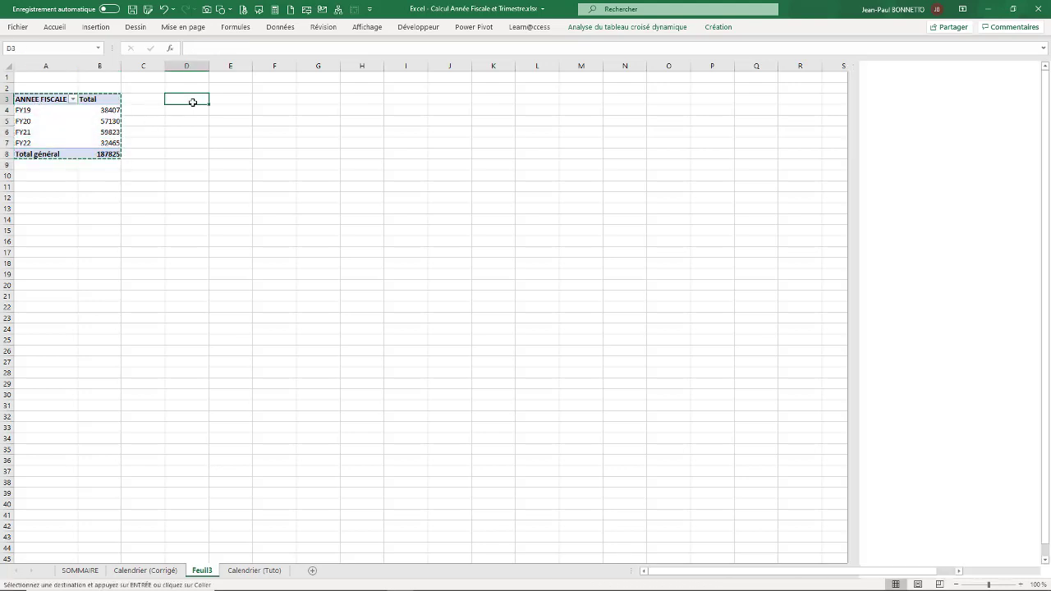
pyautogui.hotkey('ctrl', 'v')
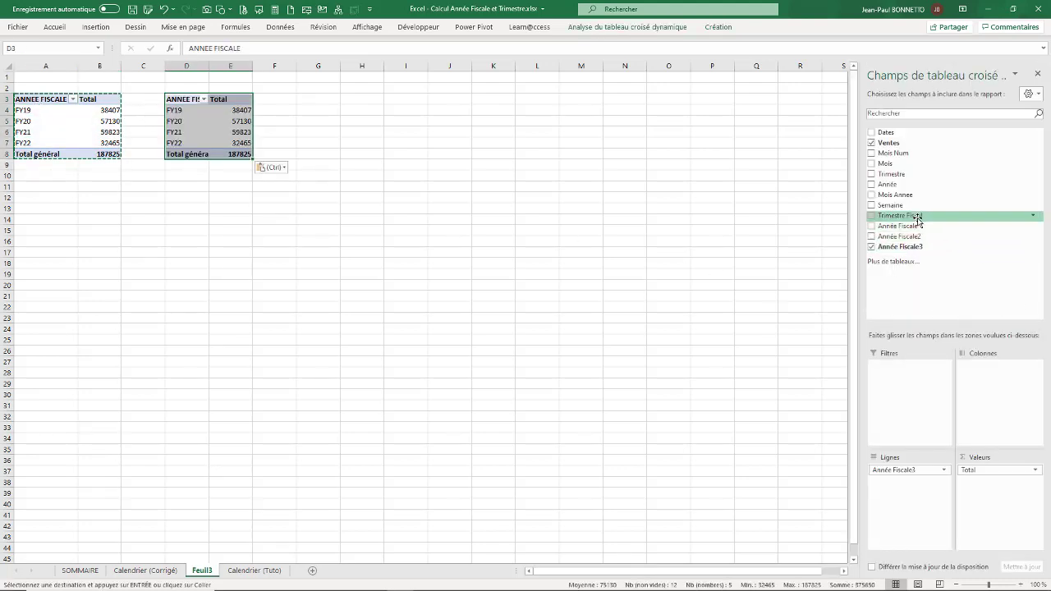
# - Add Trimestre Fiscal below Année Fiscale3 in the copied pivot table's rows and widen column D slightly
pyautogui.moveTo(916, 216); pyautogui.dragTo(903, 482)
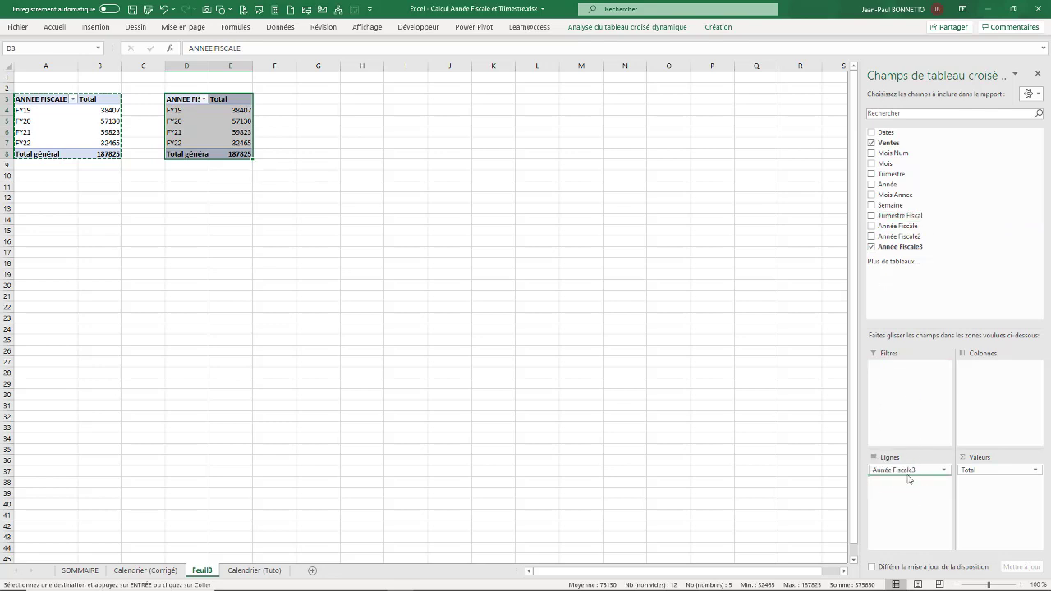
pyautogui.click(910, 472)
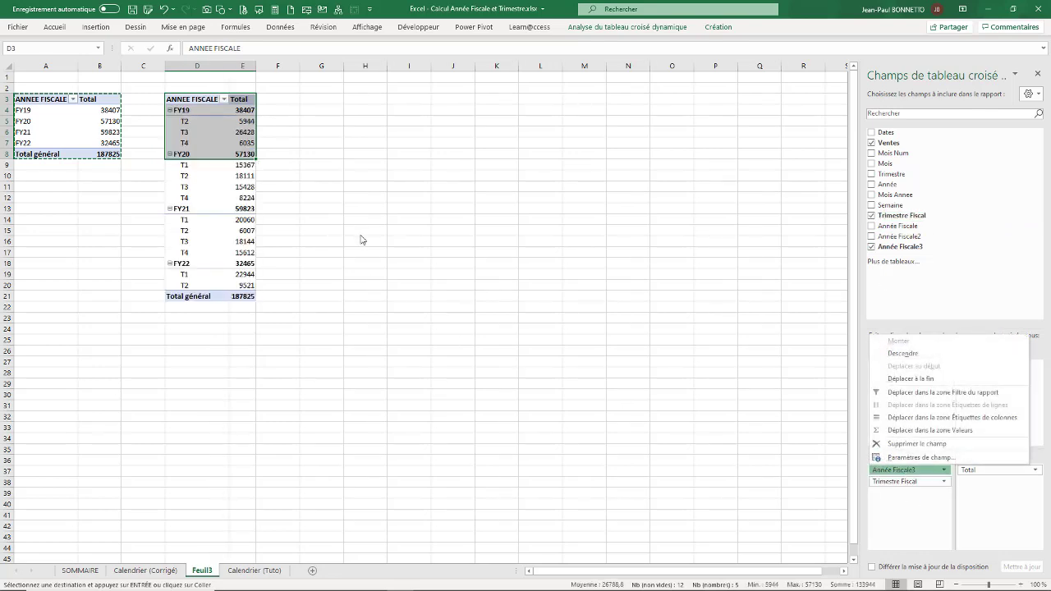
pyautogui.click(361, 235)
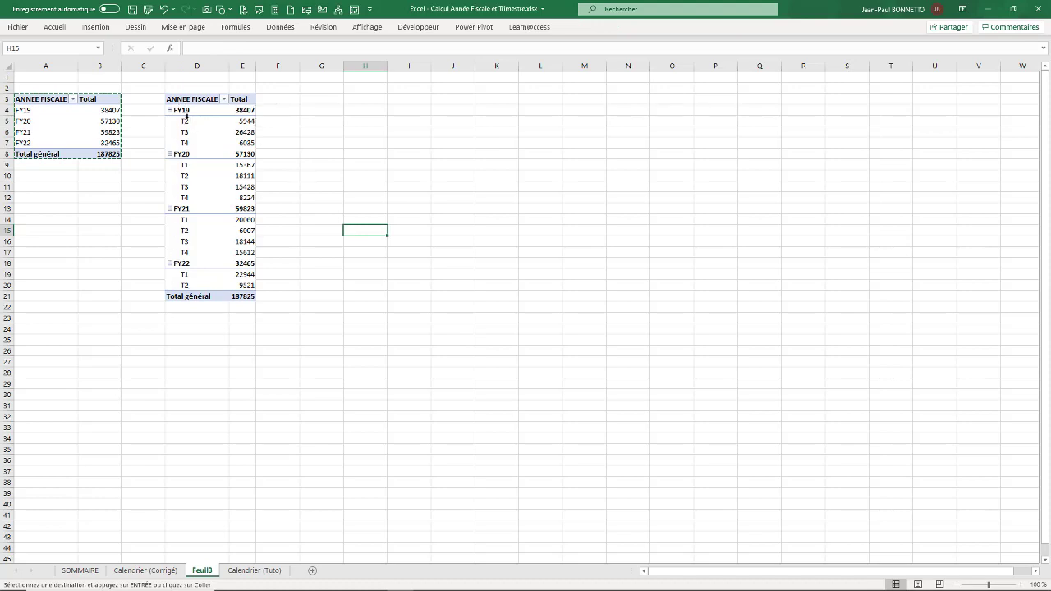
pyautogui.moveTo(229, 67); pyautogui.dragTo(233, 67)
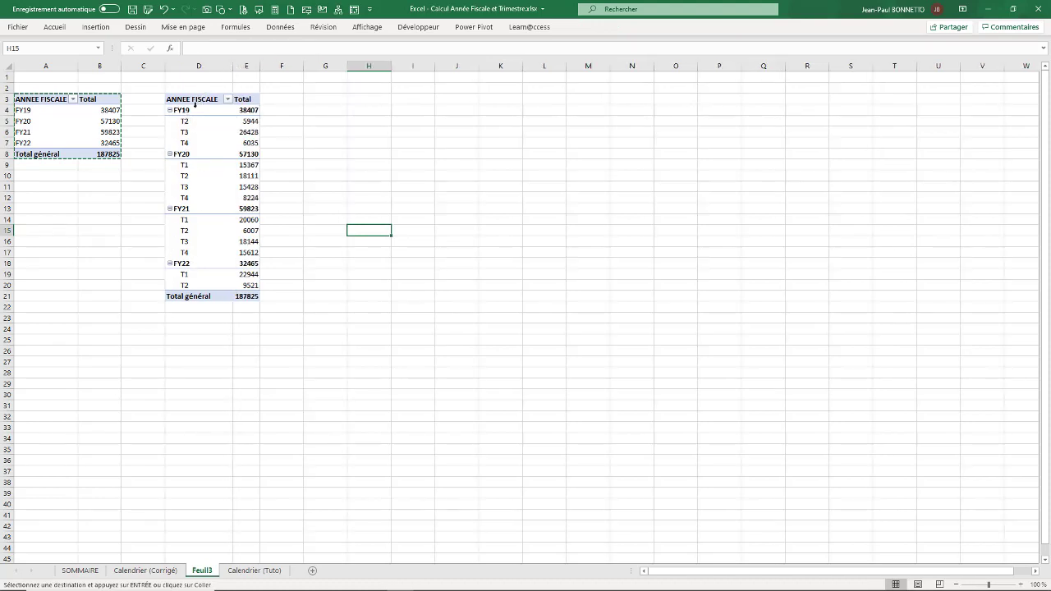
# - Paste another pivot table copy at G3 and set it up with Semaine as rows and Année Fiscale3 as columns
pyautogui.click(336, 100)
pyautogui.hotkey('ctrl', 'v')
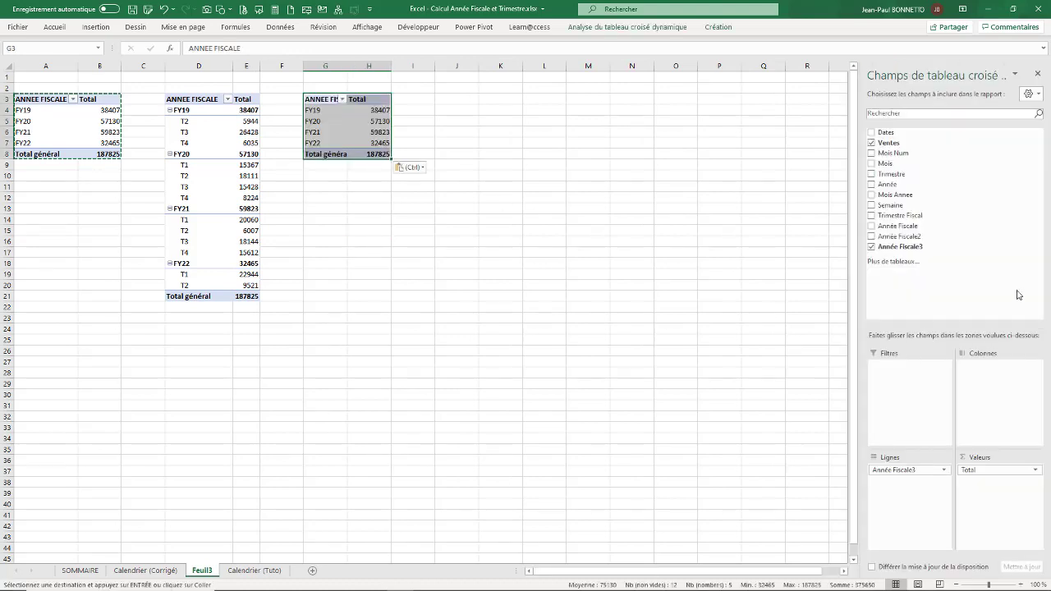
pyautogui.moveTo(898, 210); pyautogui.dragTo(737, 428)
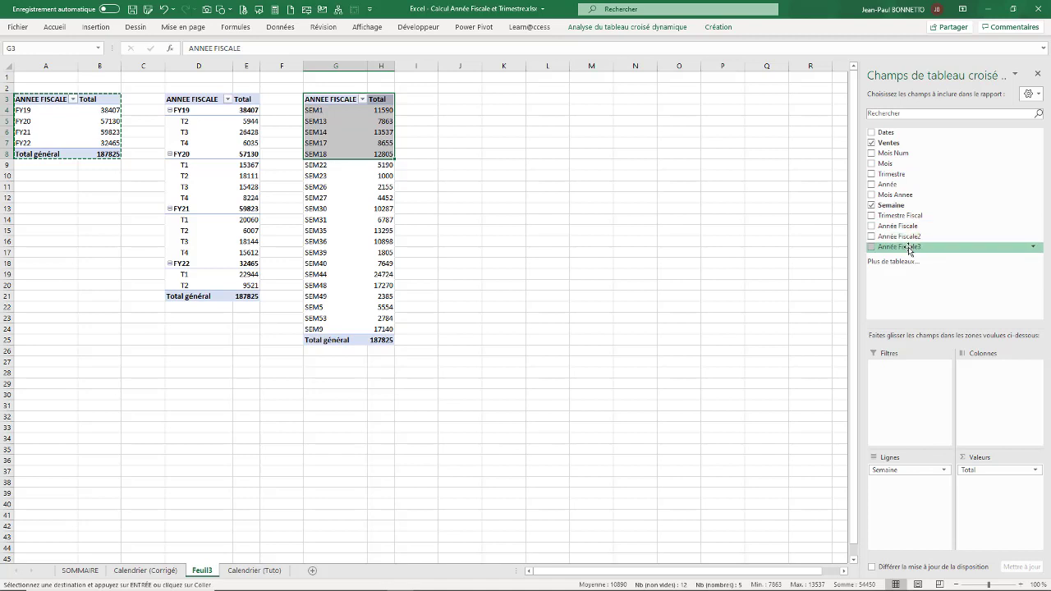
pyautogui.moveTo(910, 247); pyautogui.dragTo(988, 371)
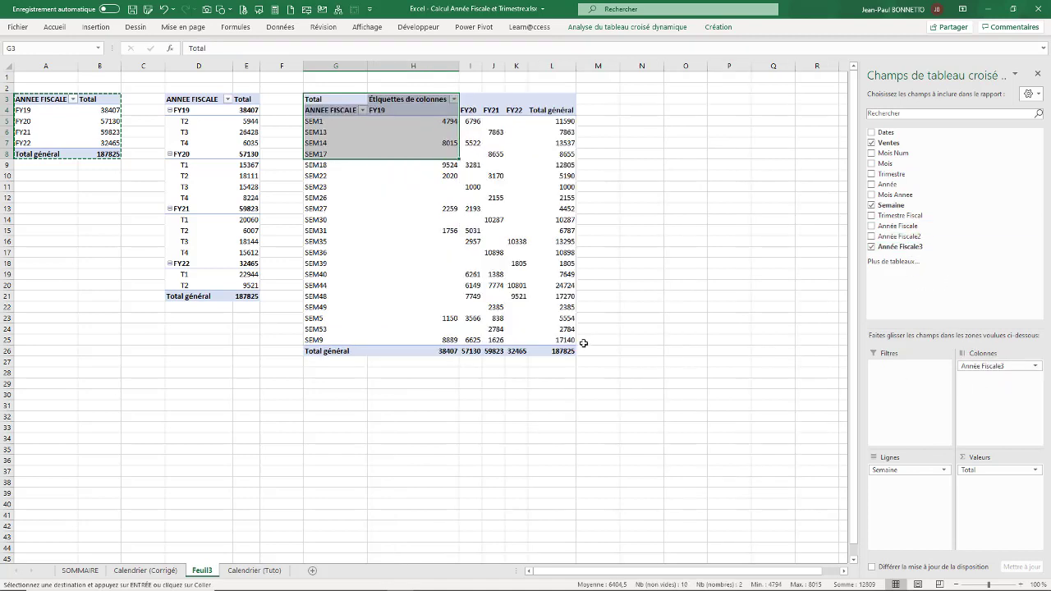
pyautogui.click(506, 166)
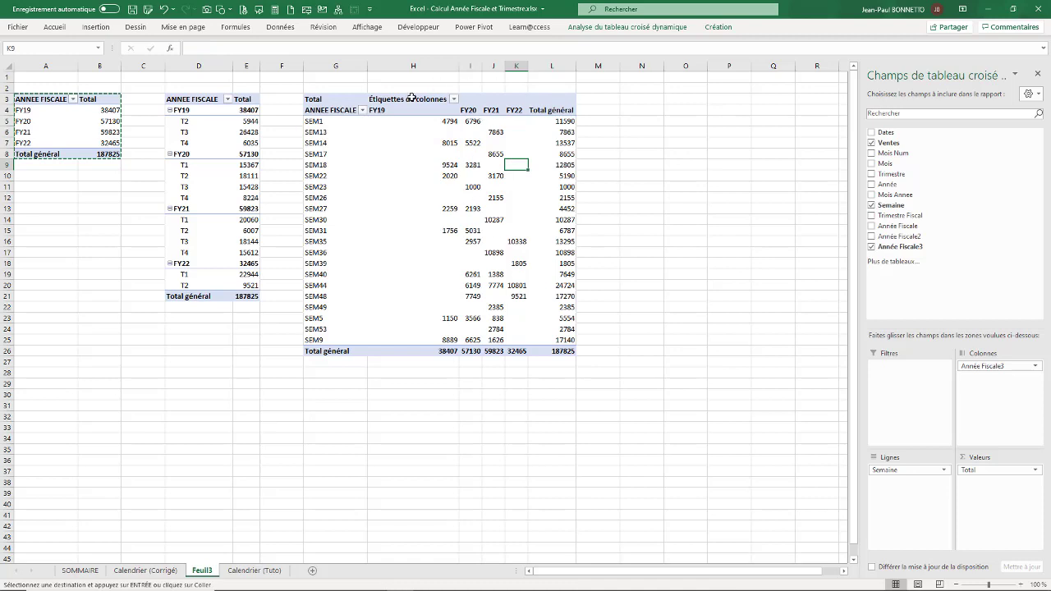
pyautogui.click(136, 361)
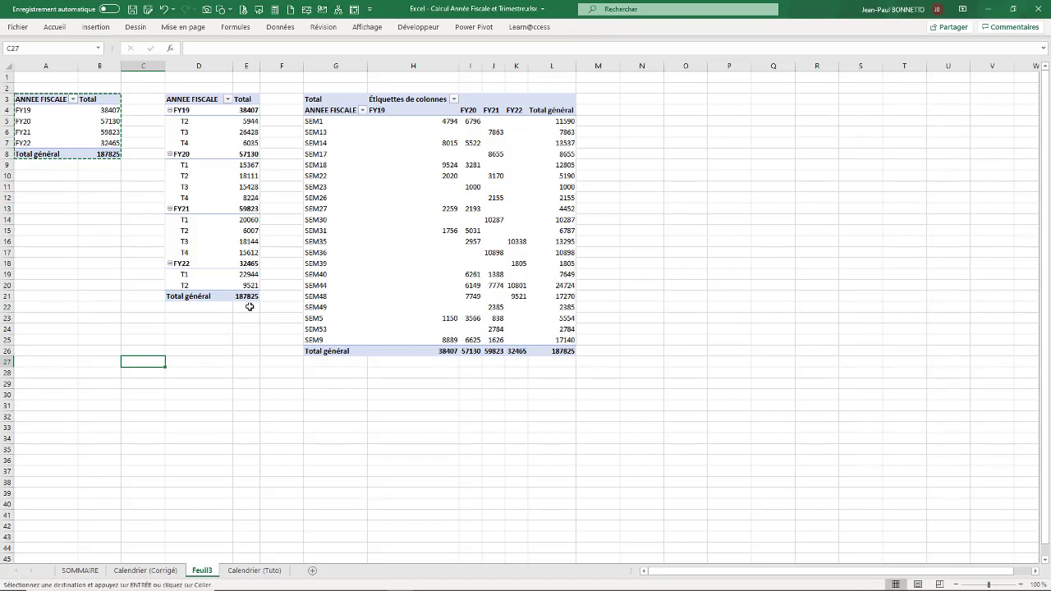
# - Copy the first pivot table to N3 and replace Année Fiscale3 with Mois Annee in its rows
pyautogui.moveTo(39, 97); pyautogui.dragTo(108, 155)
pyautogui.hotkey('ctrl', 'c')
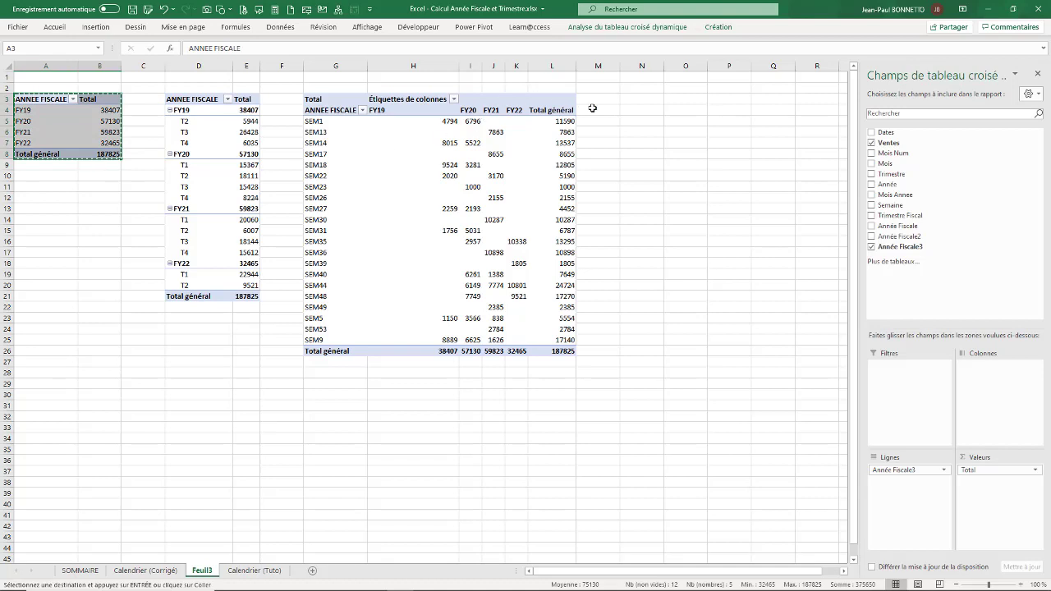
pyautogui.click(644, 98)
pyautogui.hotkey('ctrl', 'v')
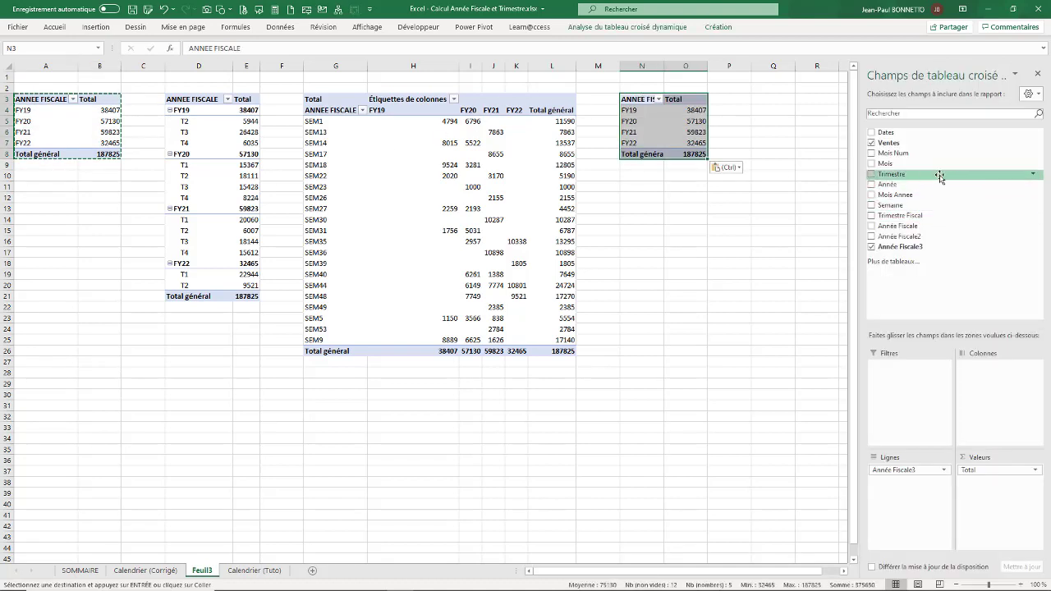
pyautogui.moveTo(904, 203); pyautogui.dragTo(560, 486)
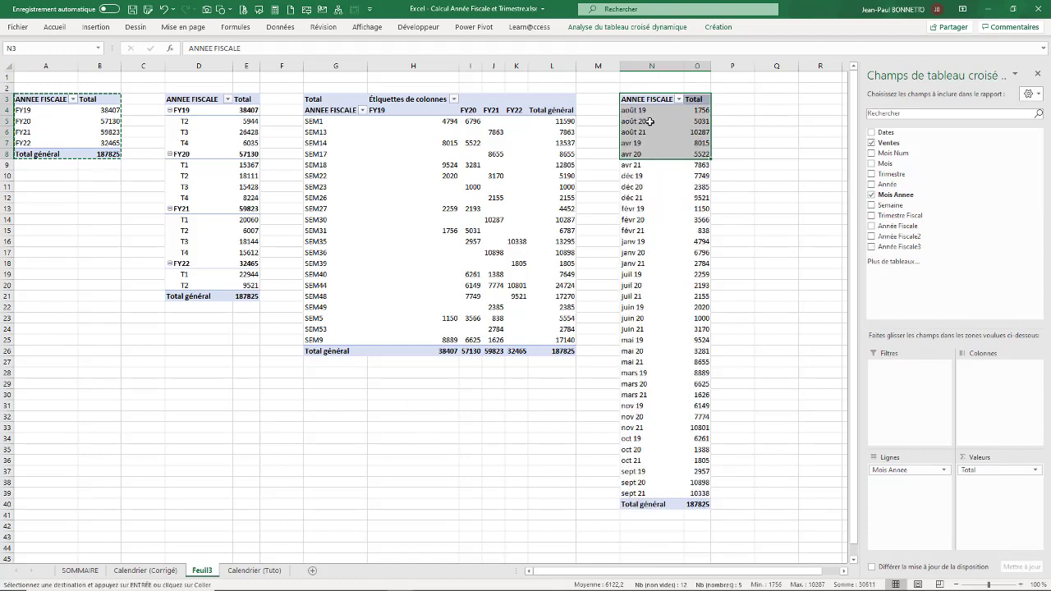
pyautogui.click(548, 490)
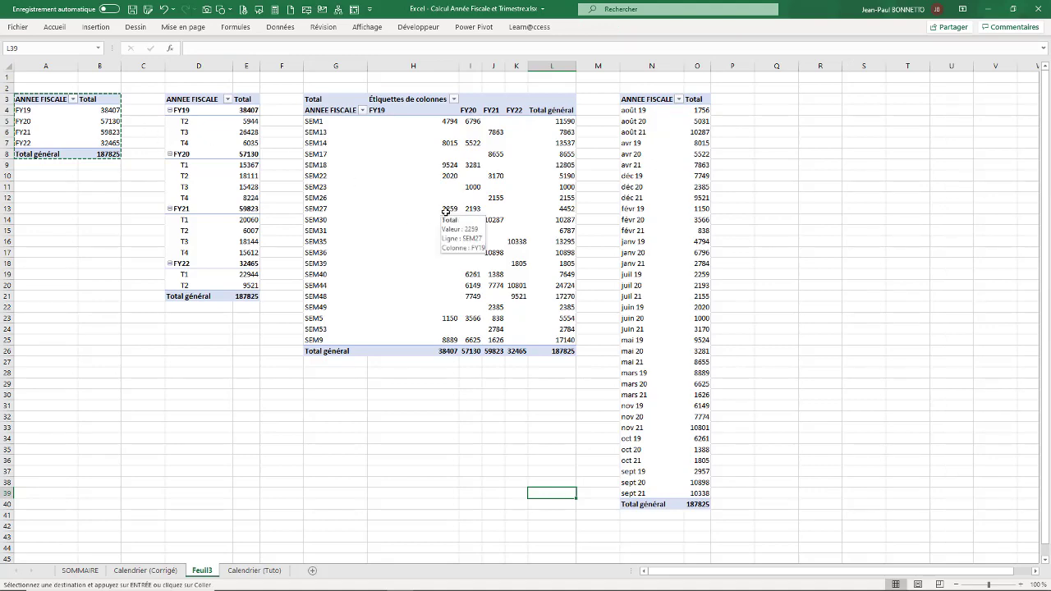
# - Switch to the Calendrier (Corrigé) worksheet
pyautogui.click(162, 573)
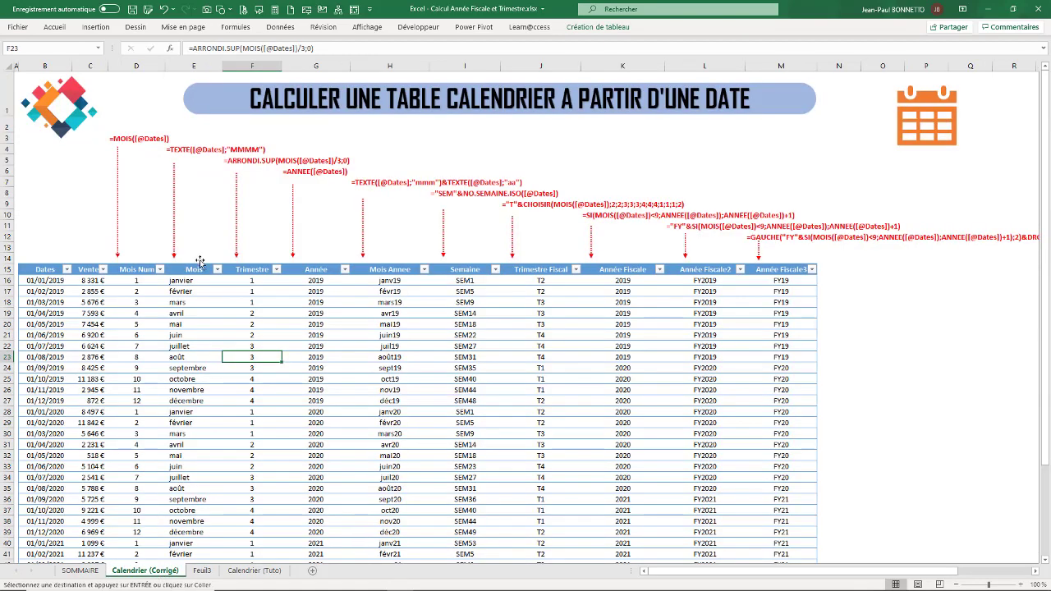